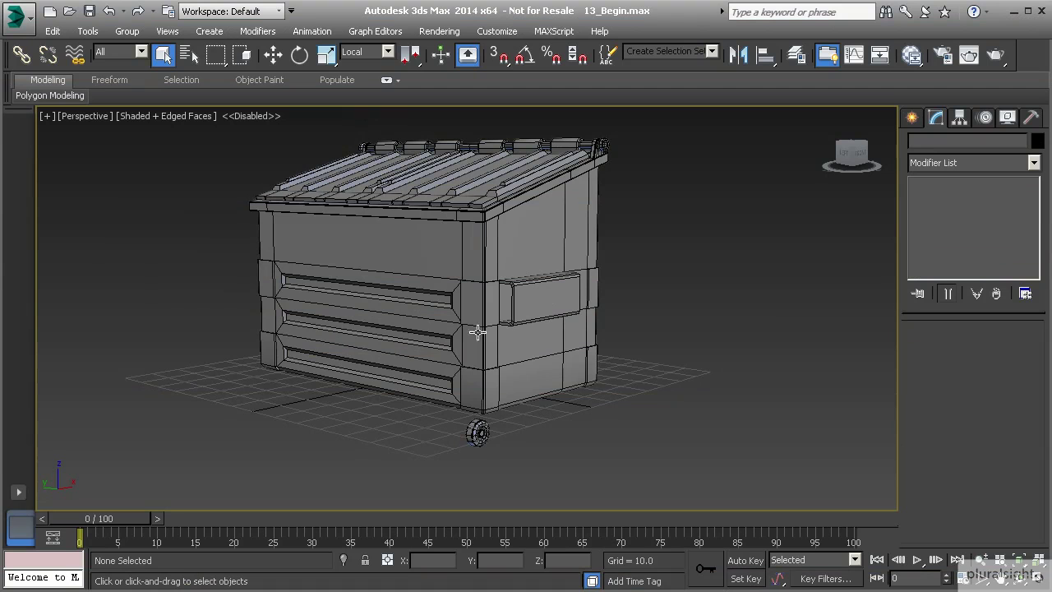
- Create a box over the wheel in the Front view, about 6.45 long, 3.16 wide and 1.29 high
{"action": "middle_click_drag", "start_coordinate": [490, 336], "coordinate": [477, 369], "text": "alt"}
{"action": "scroll", "coordinate": [476, 369], "scroll_direction": "up", "scroll_amount": 5}
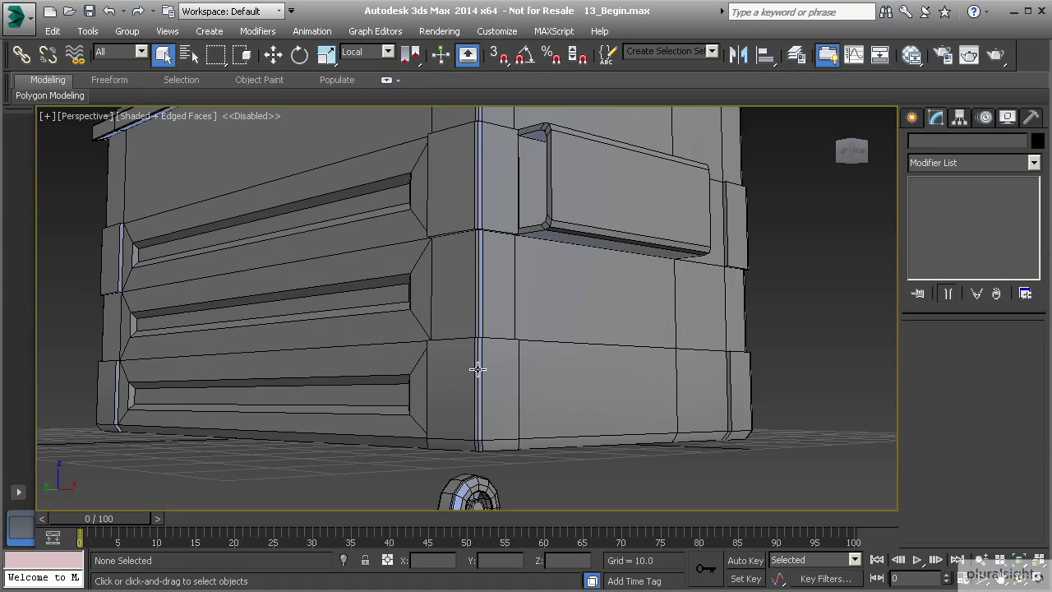
{"action": "key", "text": "f"}
{"action": "scroll", "coordinate": [475, 357], "scroll_direction": "up", "scroll_amount": 6}
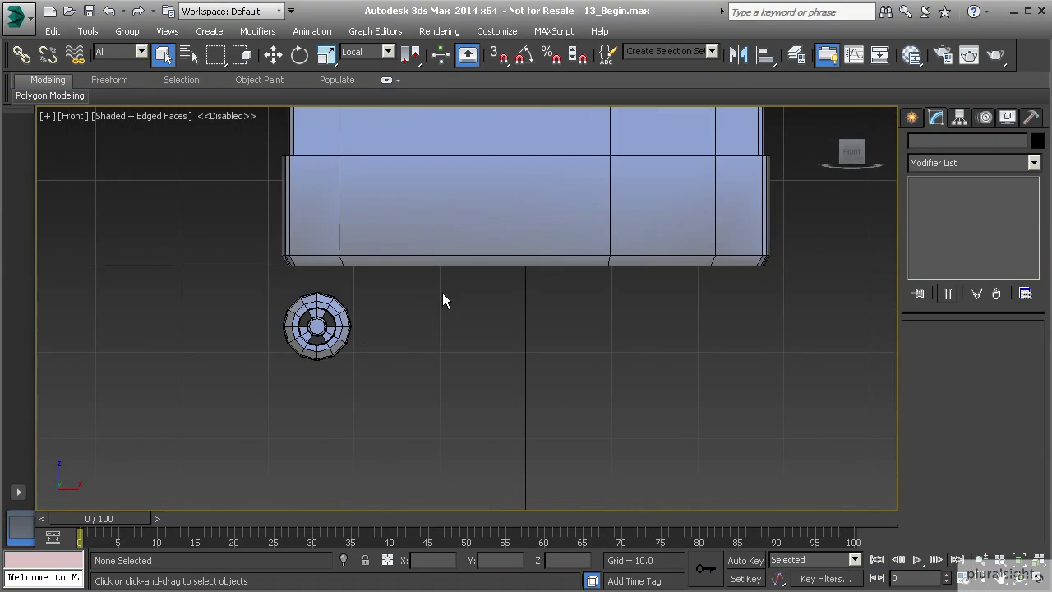
{"action": "middle_click_drag", "start_coordinate": [350, 277], "coordinate": [444, 280]}
{"action": "left_click", "coordinate": [912, 117]}
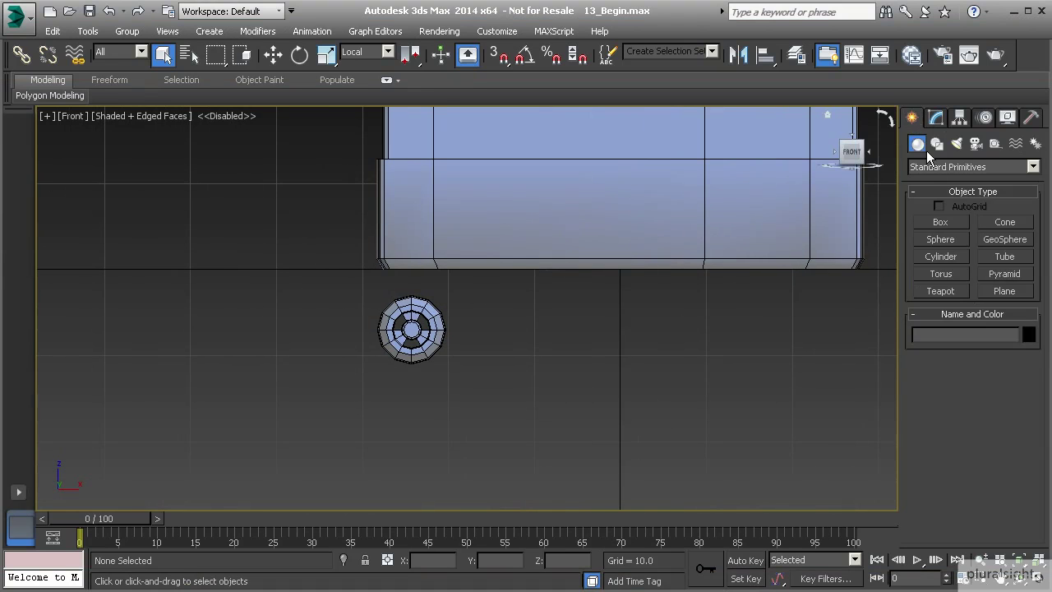
{"action": "left_click", "coordinate": [940, 222]}
{"action": "scroll", "coordinate": [469, 313], "scroll_direction": "up", "scroll_amount": 3}
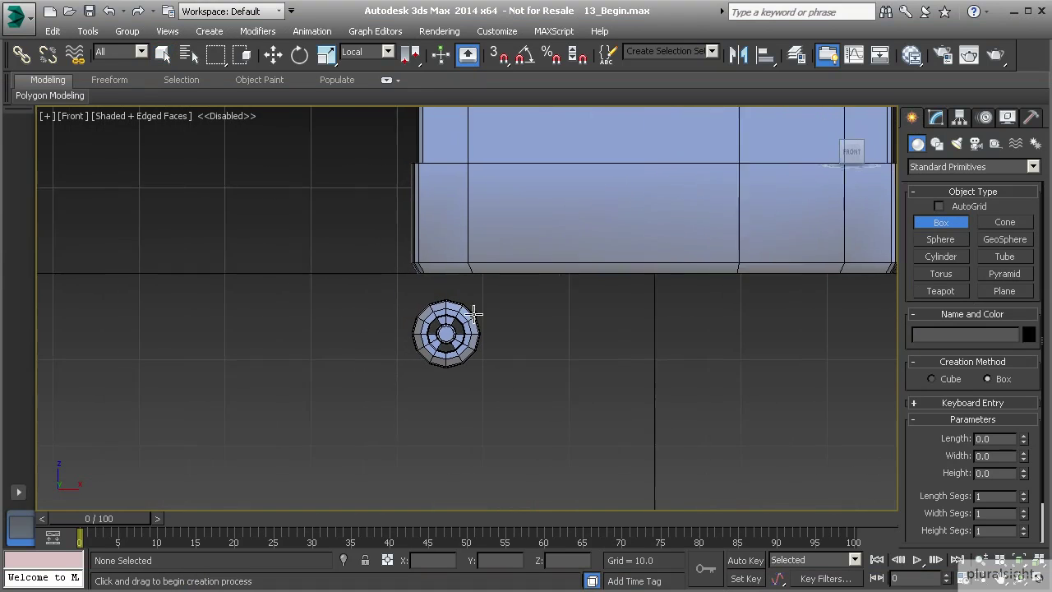
{"action": "scroll", "coordinate": [433, 321], "scroll_direction": "up", "scroll_amount": 2}
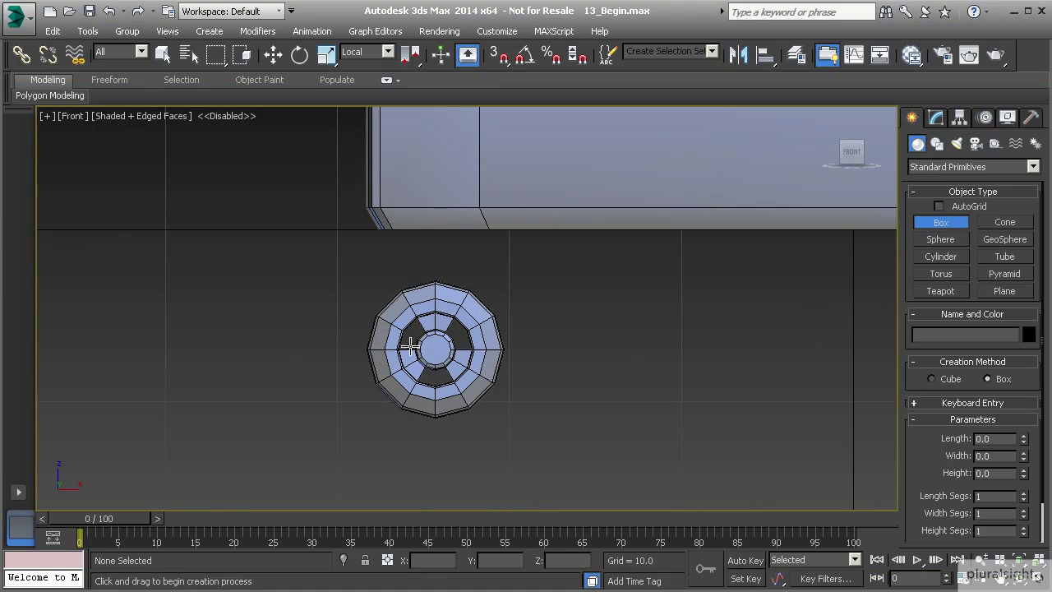
{"action": "left_click_drag", "start_coordinate": [407, 266], "coordinate": [462, 370]}
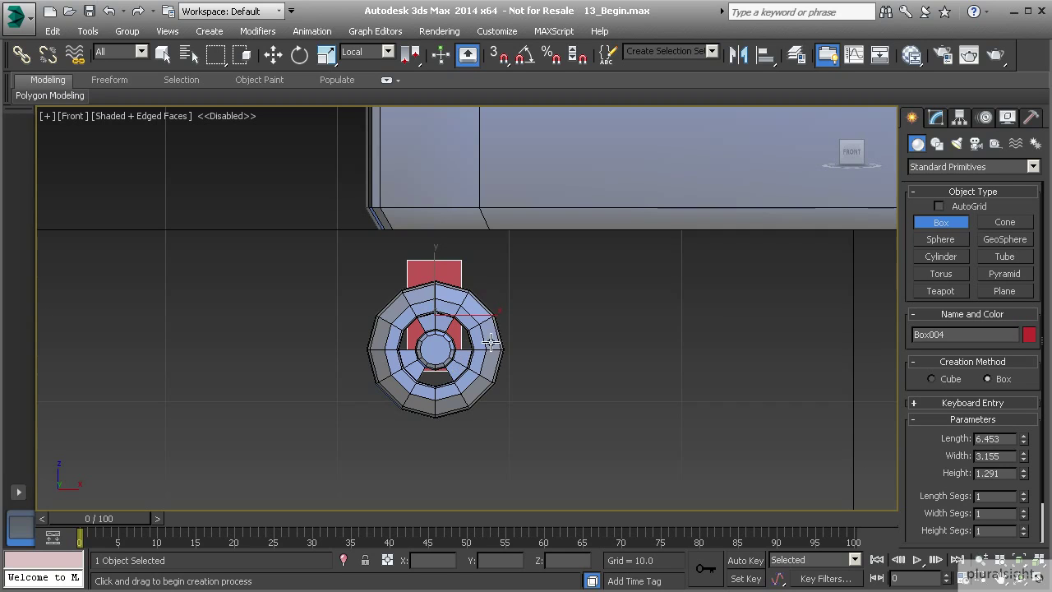
- Move the new box in depth from the grid's middle to the wheel under the dumpster's corner
{"action": "key", "text": "p"}
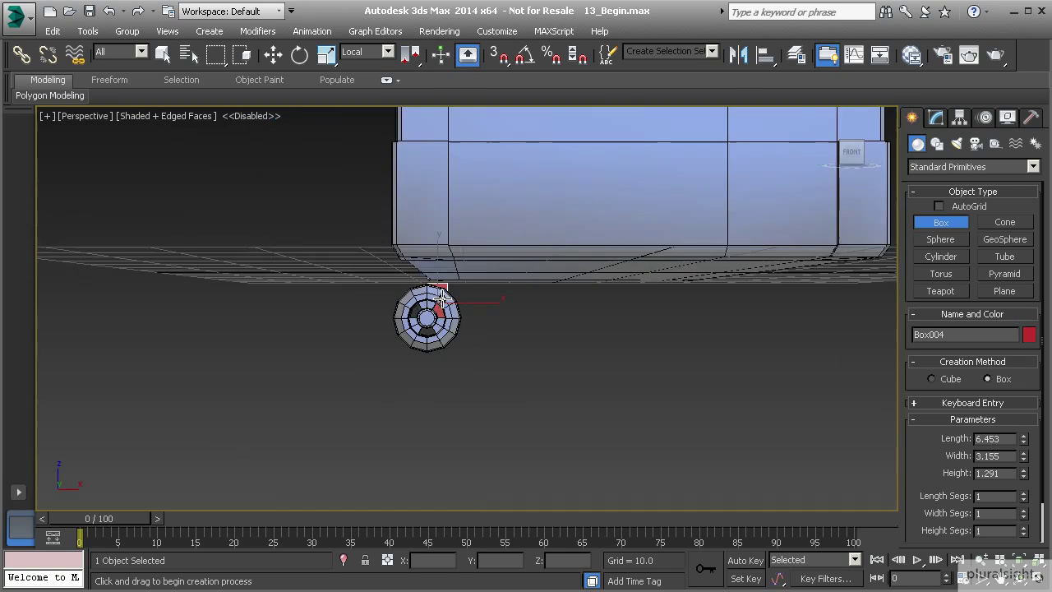
{"action": "middle_click_drag", "start_coordinate": [400, 311], "coordinate": [500, 344], "text": "alt"}
{"action": "left_click", "coordinate": [273, 54]}
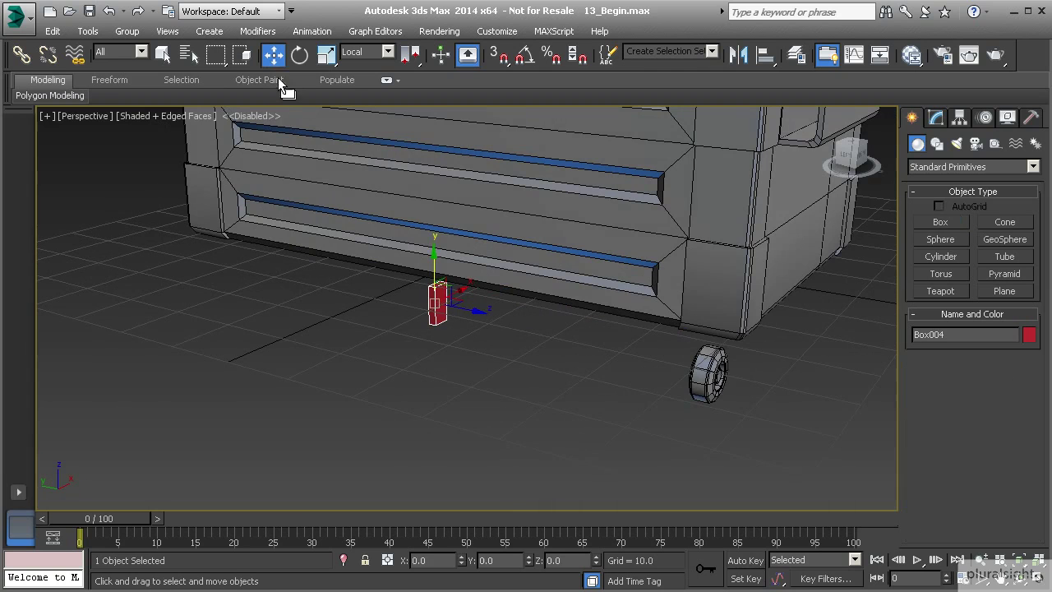
{"action": "left_click_drag", "start_coordinate": [459, 305], "coordinate": [737, 404]}
{"action": "middle_click_drag", "start_coordinate": [669, 354], "coordinate": [549, 360]}
{"action": "scroll", "coordinate": [637, 353], "scroll_direction": "up", "scroll_amount": 5}
{"action": "scroll", "coordinate": [644, 389], "scroll_direction": "up", "scroll_amount": 3}
{"action": "middle_click_drag", "start_coordinate": [523, 228], "coordinate": [582, 245], "text": "alt"}
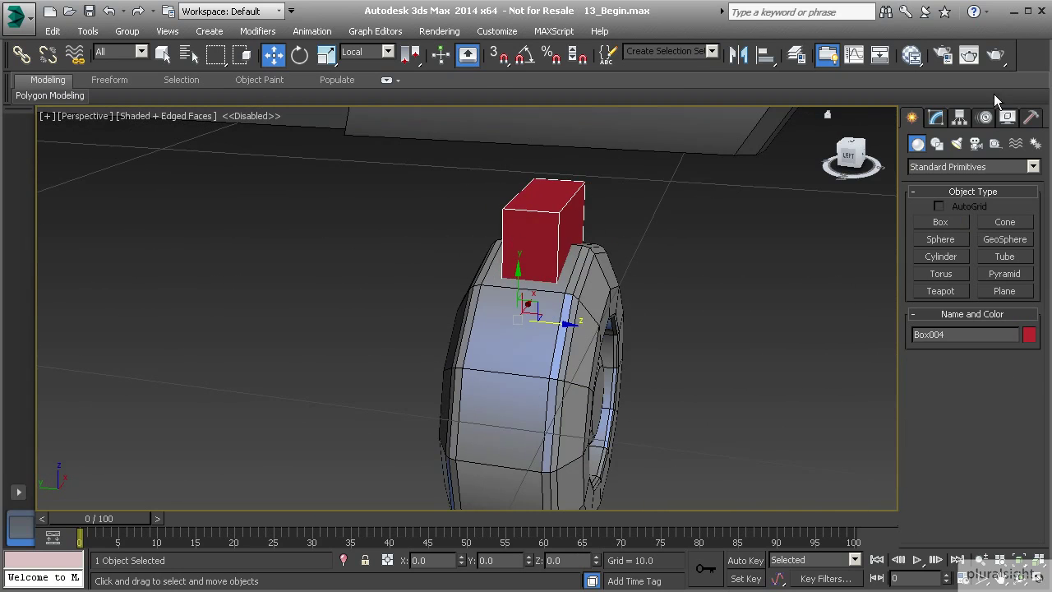
- Center the box's pivot on the object using Affect Pivot Only, and leave pivot editing
{"action": "left_click", "coordinate": [959, 117]}
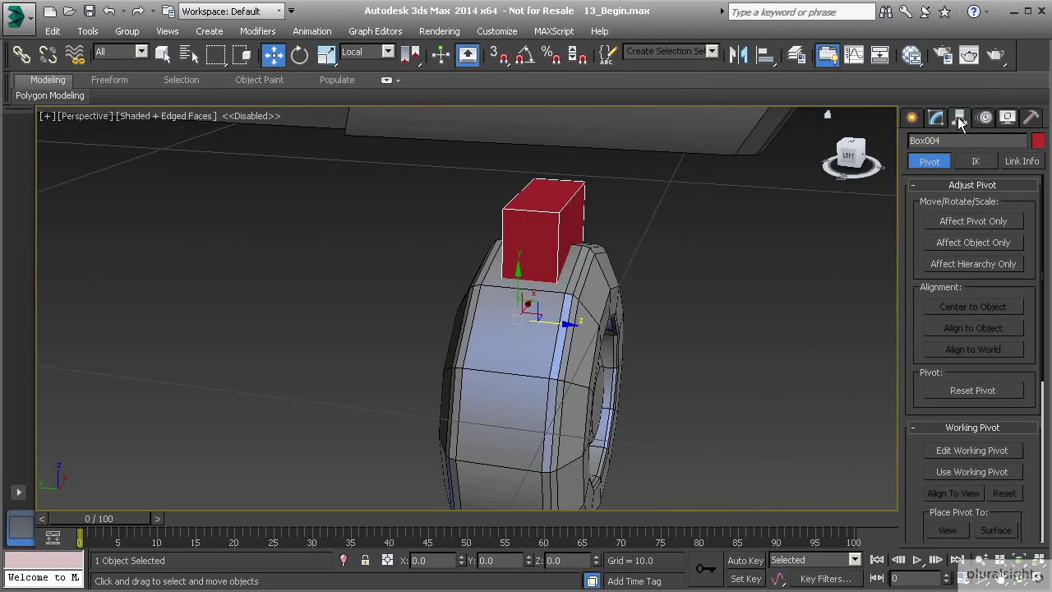
{"action": "left_click", "coordinate": [960, 222]}
{"action": "left_click", "coordinate": [955, 311]}
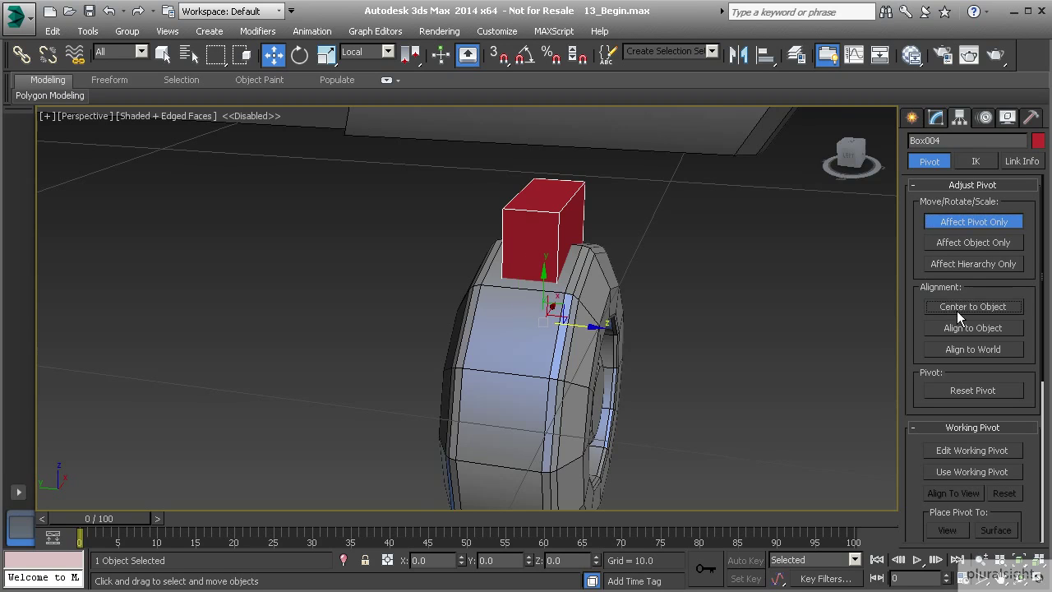
{"action": "middle_click_drag", "start_coordinate": [747, 356], "coordinate": [507, 295], "text": "alt"}
{"action": "left_click", "coordinate": [950, 223]}
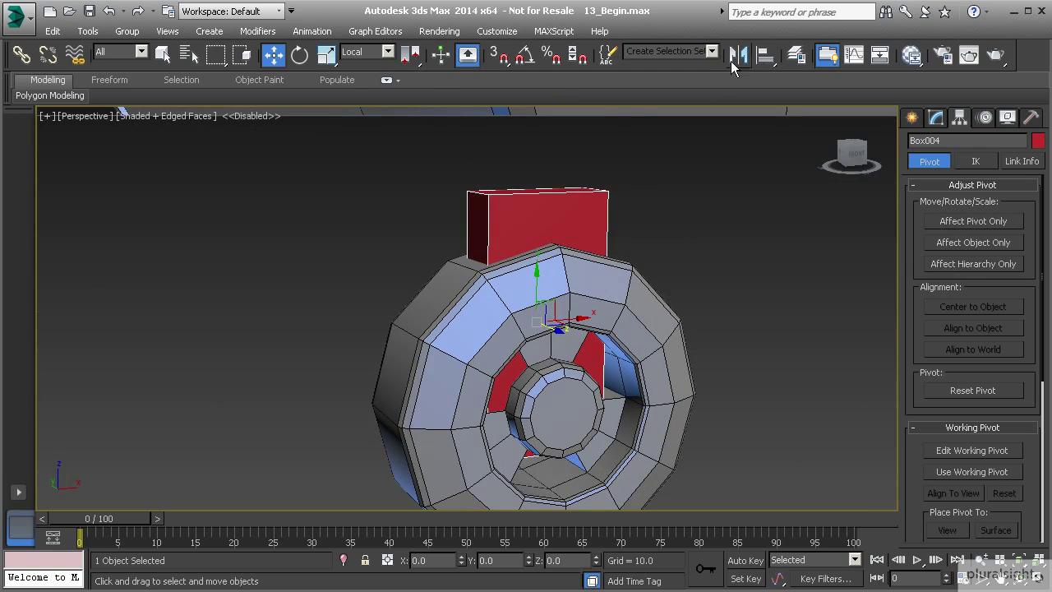
- Align the box to the wheel in X, Y and Z, pivot point to pivot point, and raise it slightly above the wheel
{"action": "left_click", "coordinate": [739, 55]}
{"action": "left_click", "coordinate": [596, 320]}
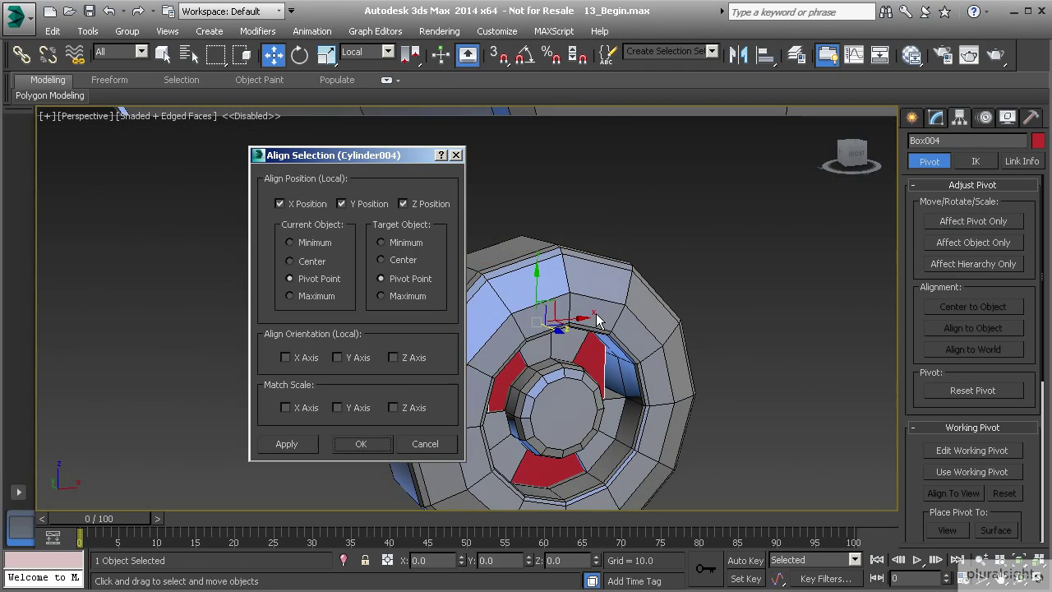
{"action": "left_click", "coordinate": [362, 445]}
{"action": "left_click_drag", "start_coordinate": [538, 372], "coordinate": [540, 323]}
{"action": "middle_click_drag", "start_coordinate": [490, 291], "coordinate": [514, 230], "text": "alt"}
- Scale the box across the wheel's thickness to about 325% so it extends past both sides of the wheel
{"action": "left_click", "coordinate": [327, 55]}
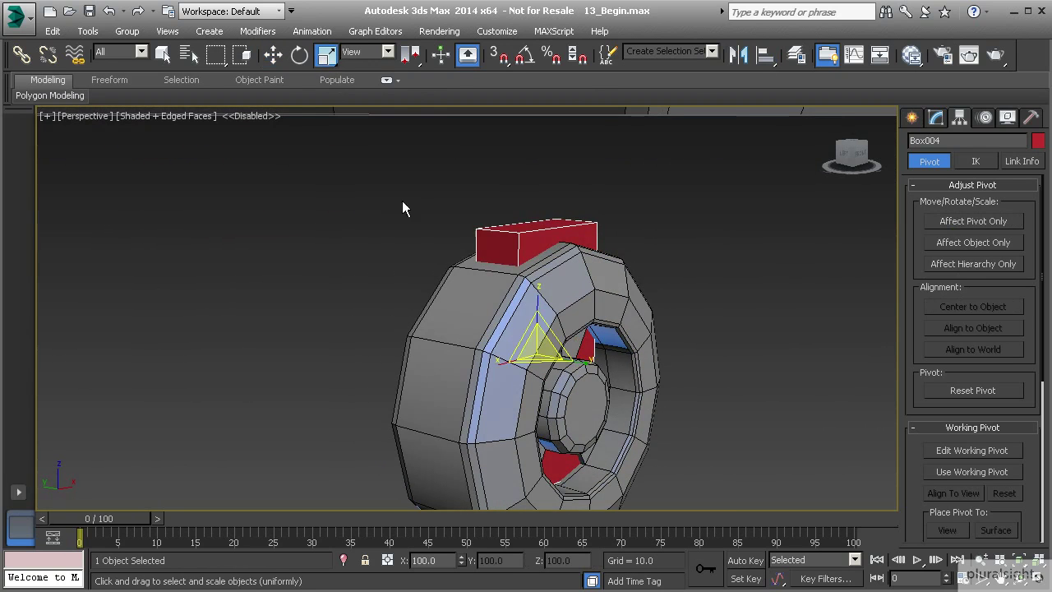
{"action": "left_click_drag", "start_coordinate": [590, 362], "coordinate": [702, 406]}
{"action": "middle_click_drag", "start_coordinate": [702, 406], "coordinate": [566, 370], "text": "alt"}
{"action": "middle_click_drag", "start_coordinate": [464, 475], "coordinate": [592, 388], "text": "alt"}
{"action": "middle_click_drag", "start_coordinate": [436, 304], "coordinate": [491, 359], "text": "alt"}
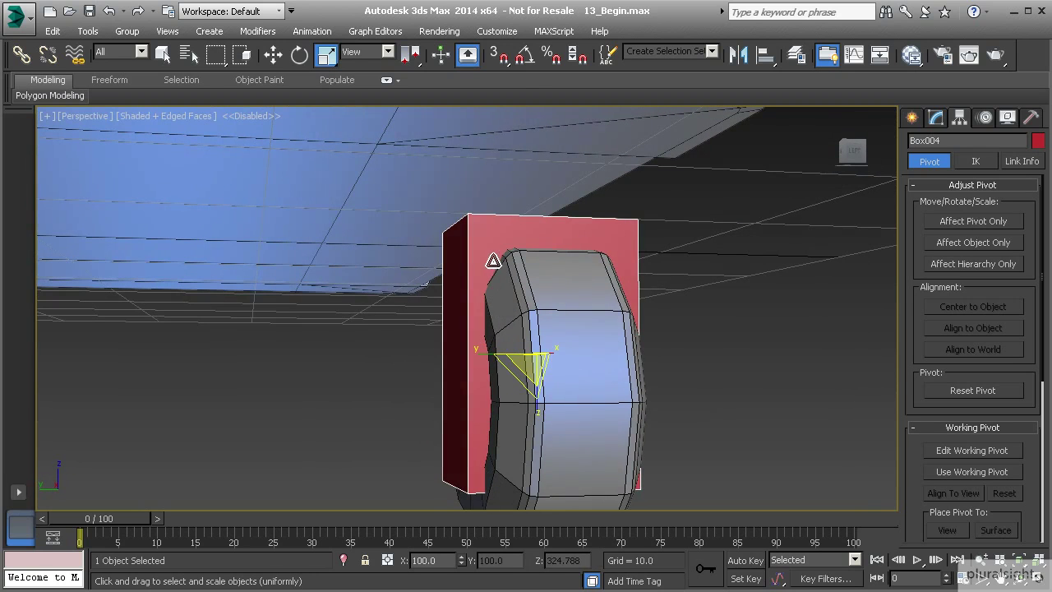
{"action": "mouse_move", "coordinate": [588, 470]}
{"action": "middle_mouse_down", "text": "alt"}
{"action": "mouse_move", "coordinate": [506, 465]}
{"action": "mouse_move", "coordinate": [568, 475]}
{"action": "middle_mouse_up", "text": "alt"}
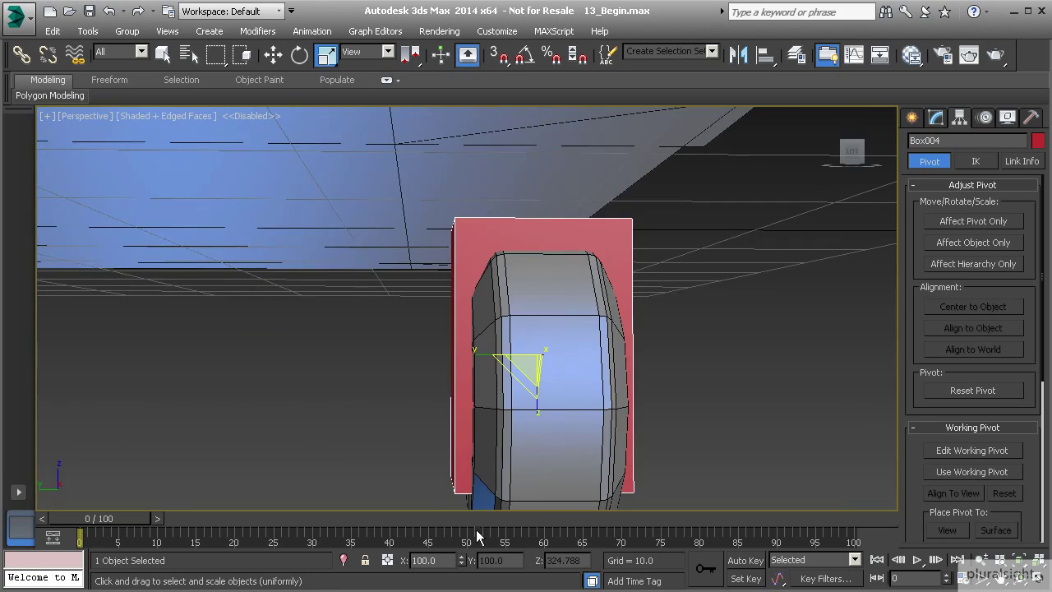
{"action": "middle_click_drag", "start_coordinate": [531, 246], "coordinate": [530, 273], "text": "alt"}
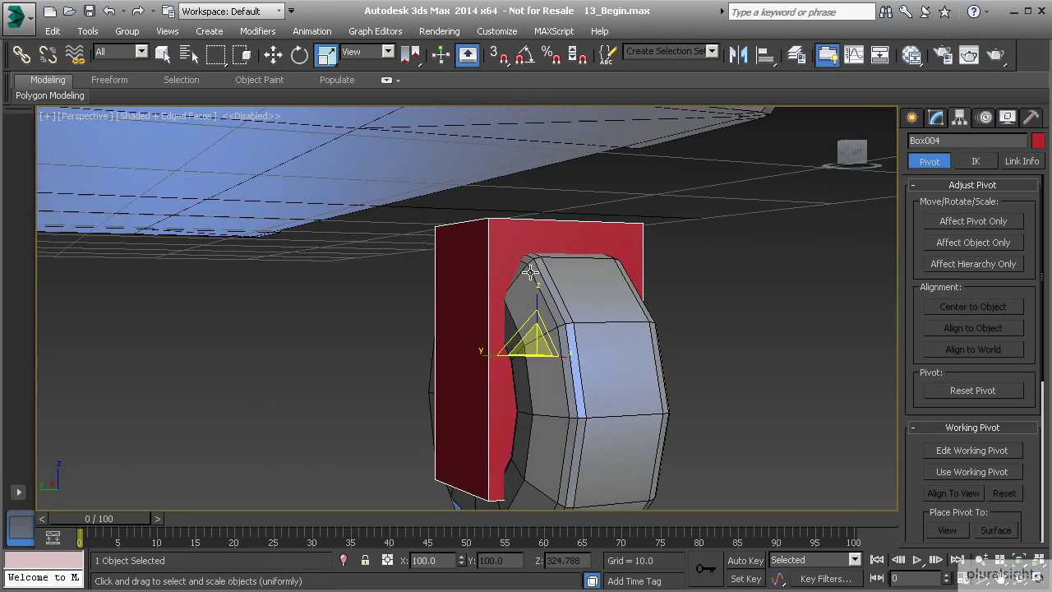
{"action": "middle_click_drag", "start_coordinate": [503, 452], "coordinate": [720, 431], "text": "alt"}
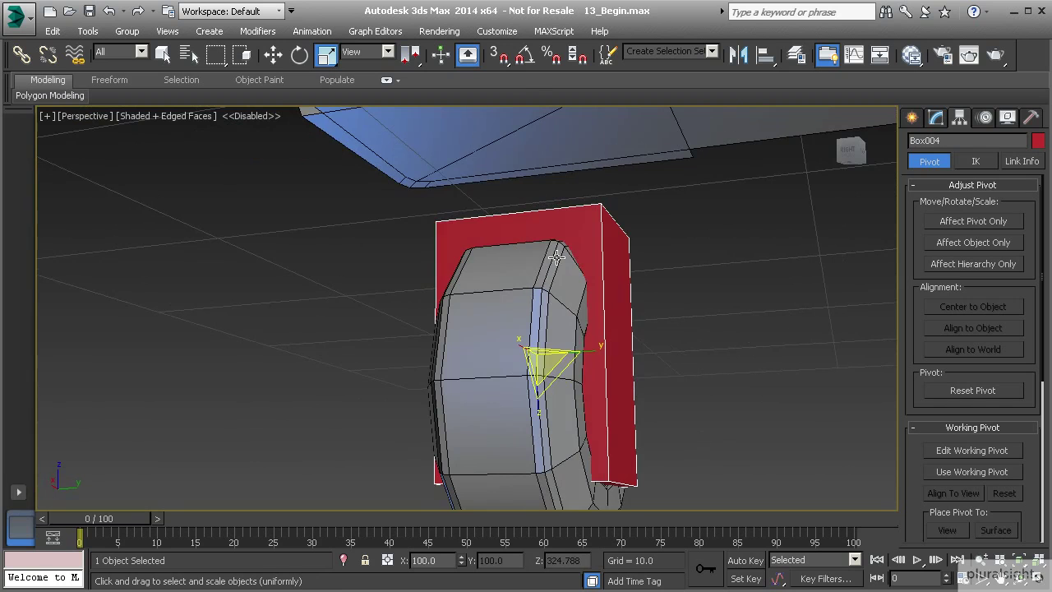
{"action": "middle_click_drag", "start_coordinate": [572, 356], "coordinate": [657, 393], "text": "alt"}
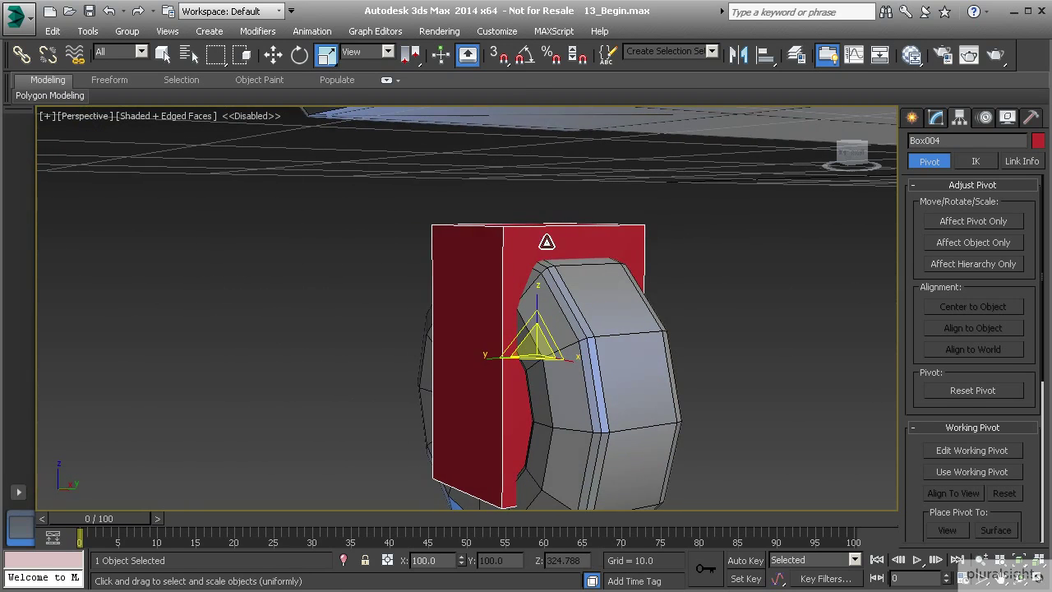
- Convert the box to an Editable Poly and select one of its long top edges running across the wheel's thickness
{"action": "right_click", "coordinate": [541, 238]}
{"action": "mouse_move", "coordinate": [664, 391]}
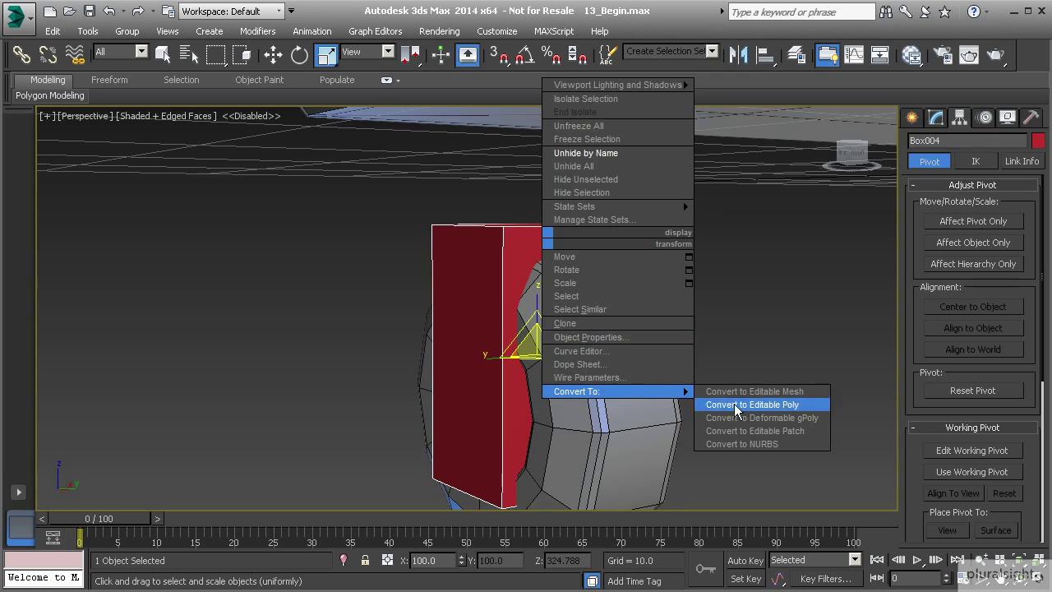
{"action": "left_click", "coordinate": [772, 401]}
{"action": "left_click", "coordinate": [950, 352]}
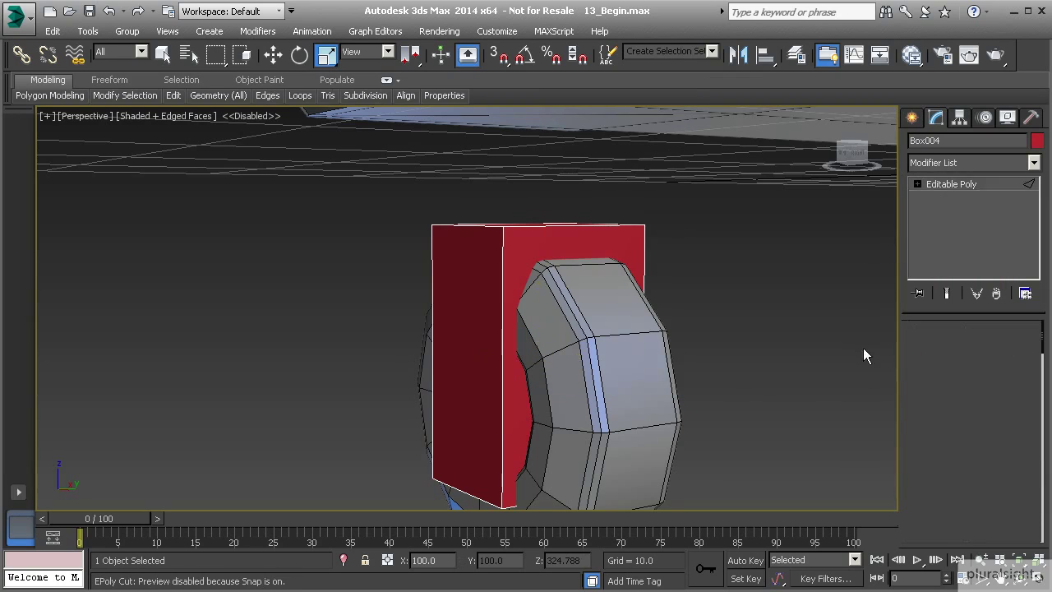
{"action": "middle_click_drag", "start_coordinate": [690, 335], "coordinate": [636, 329], "text": "alt"}
{"action": "scroll", "coordinate": [528, 265], "scroll_direction": "up", "scroll_amount": 1}
{"action": "scroll", "coordinate": [528, 265], "scroll_direction": "down", "scroll_amount": 1}
{"action": "left_click", "coordinate": [532, 224]}
{"action": "middle_click_drag", "start_coordinate": [532, 225], "coordinate": [724, 263], "text": "alt"}
- Set the box's object color to black and assign the standard material Material #25 to it
{"action": "left_click", "coordinate": [1037, 142]}
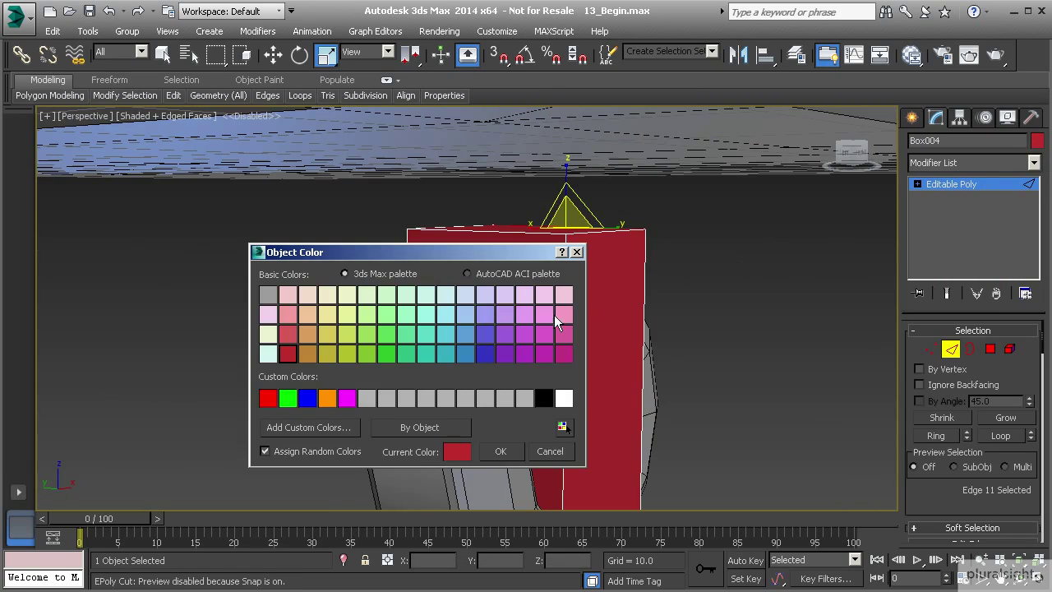
{"action": "left_click", "coordinate": [510, 451]}
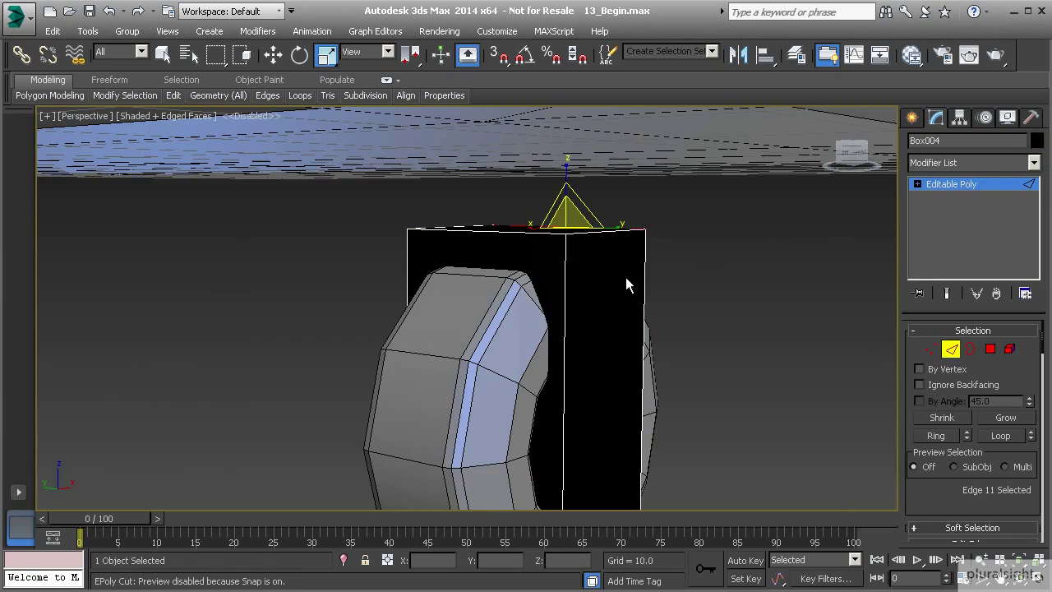
{"action": "left_click", "coordinate": [911, 54]}
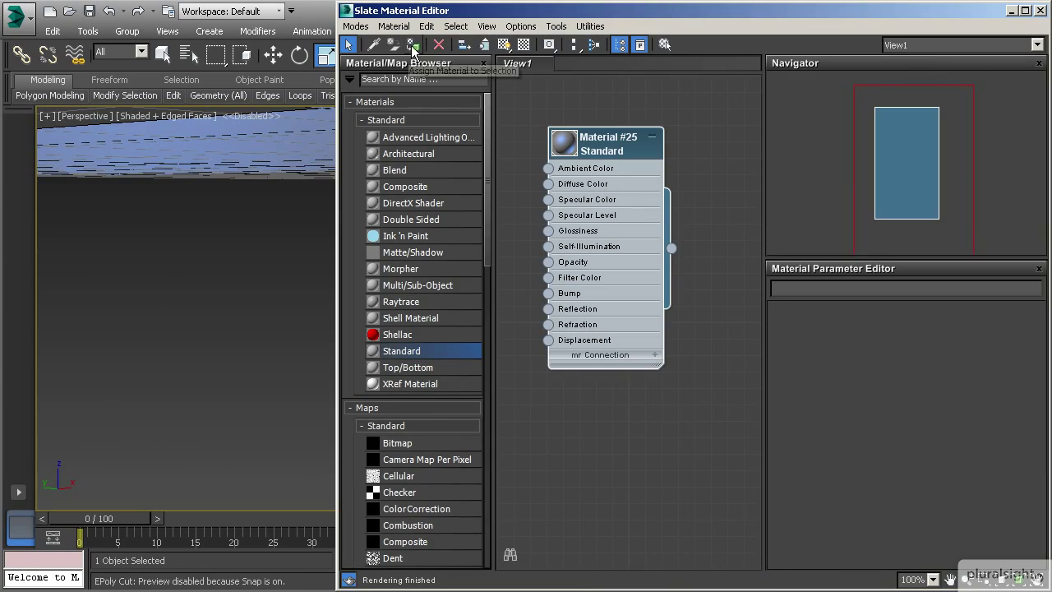
{"action": "left_click", "coordinate": [1037, 12]}
- Connect the ring of the selected top edge with 2 segments and a pinch of 83, placing loops near both outer sides
{"action": "middle_click_drag", "start_coordinate": [592, 348], "coordinate": [532, 281]}
{"action": "middle_click_drag", "start_coordinate": [617, 331], "coordinate": [591, 332], "text": "alt"}
{"action": "middle_click_drag", "start_coordinate": [469, 207], "coordinate": [482, 222], "text": "alt"}
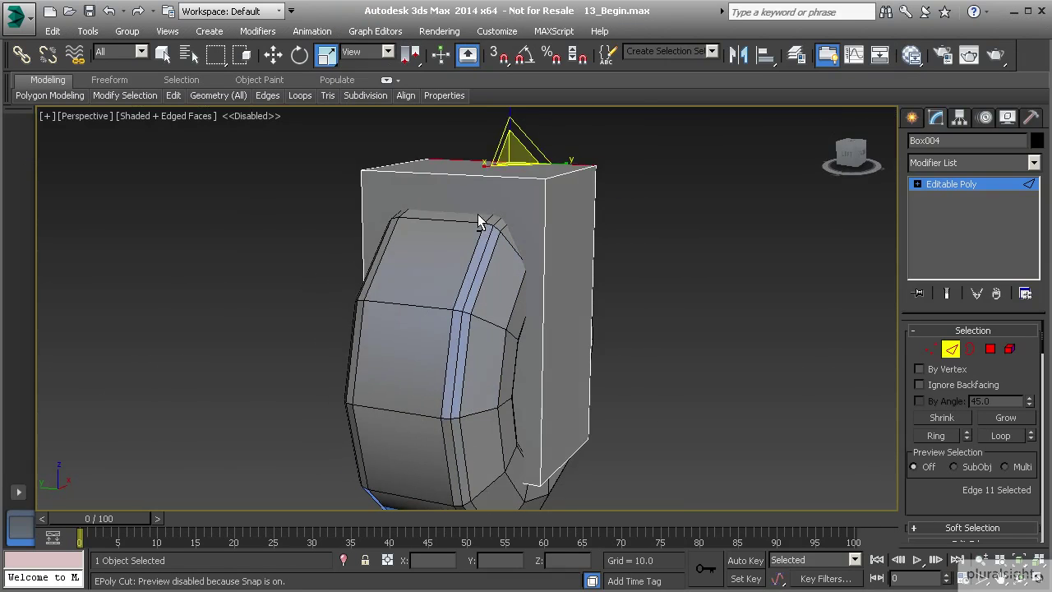
{"action": "left_click", "coordinate": [944, 439]}
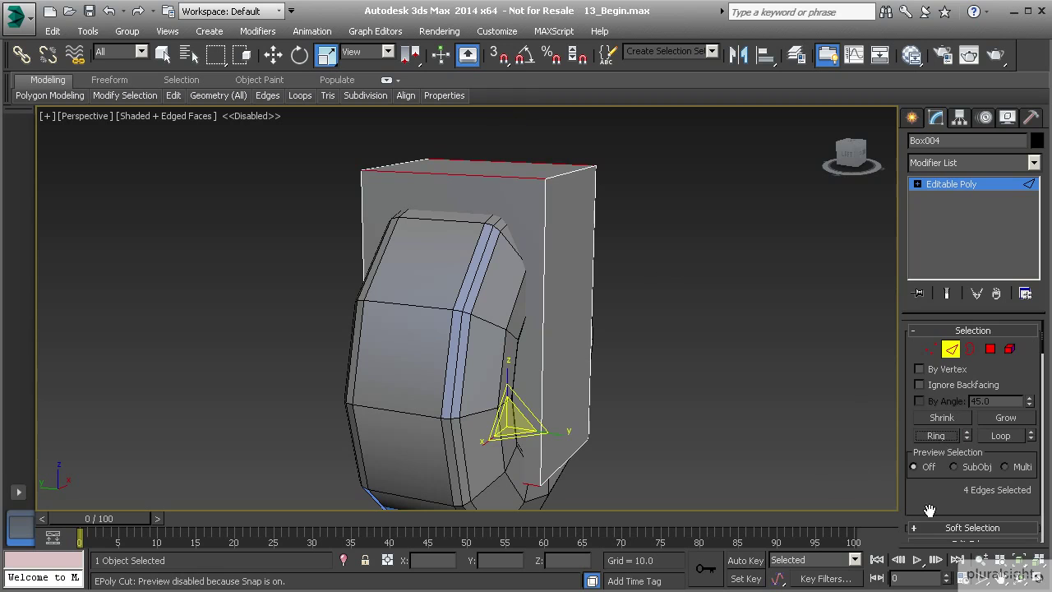
{"action": "scroll", "coordinate": [937, 502], "scroll_direction": "down", "scroll_amount": 4}
{"action": "left_click", "coordinate": [1027, 493]}
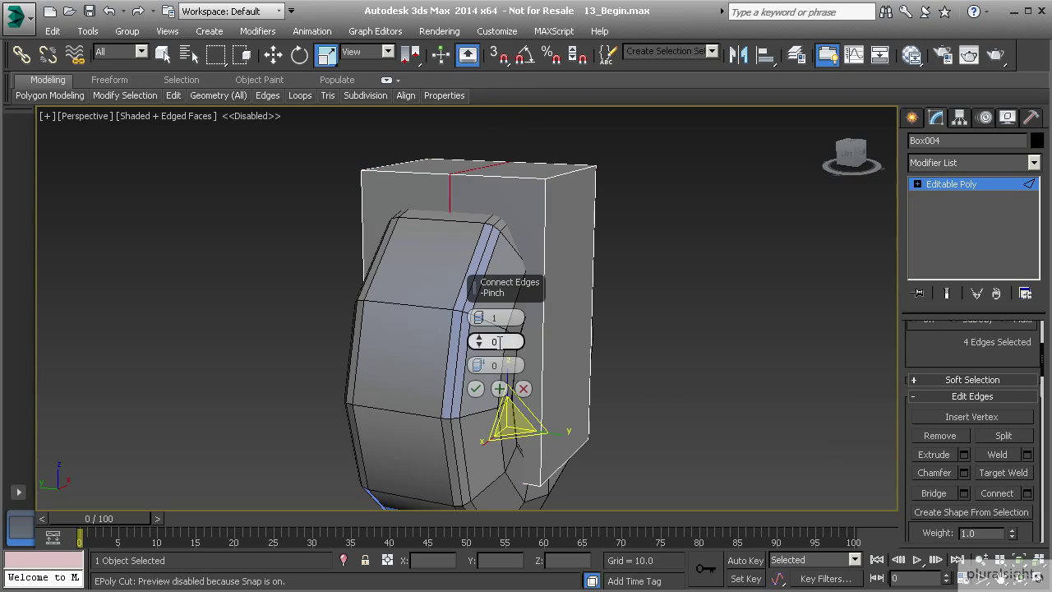
{"action": "left_click", "coordinate": [479, 314]}
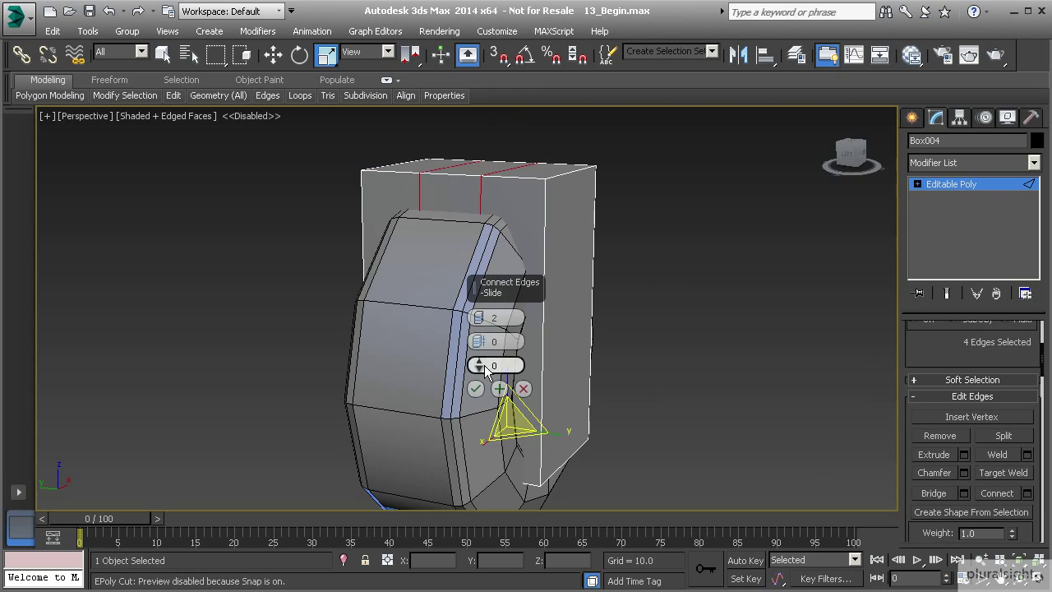
{"action": "left_click_drag", "start_coordinate": [480, 341], "coordinate": [499, 77]}
{"action": "middle_click_drag", "start_coordinate": [412, 327], "coordinate": [442, 323], "text": "alt"}
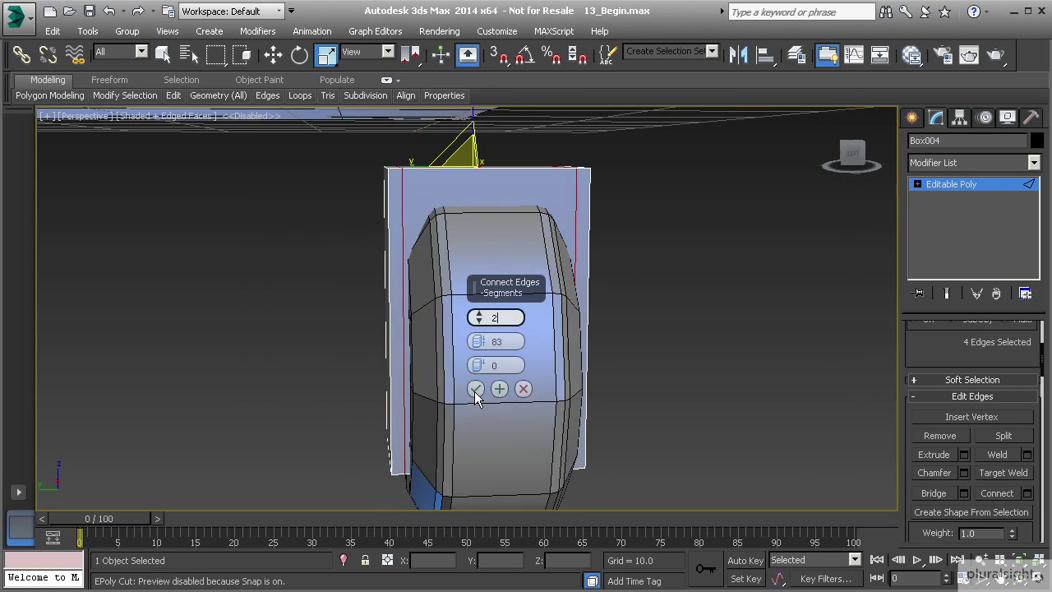
{"action": "left_click", "coordinate": [474, 391]}
{"action": "left_click", "coordinate": [475, 389]}
- Connect the ring of the box's vertical edges with a single edge loop placed near the top of the box
{"action": "middle_click_drag", "start_coordinate": [430, 264], "coordinate": [355, 275], "text": "alt"}
{"action": "middle_click_drag", "start_coordinate": [530, 351], "coordinate": [369, 312], "text": "alt"}
{"action": "middle_click_drag", "start_coordinate": [541, 376], "coordinate": [333, 382], "text": "alt"}
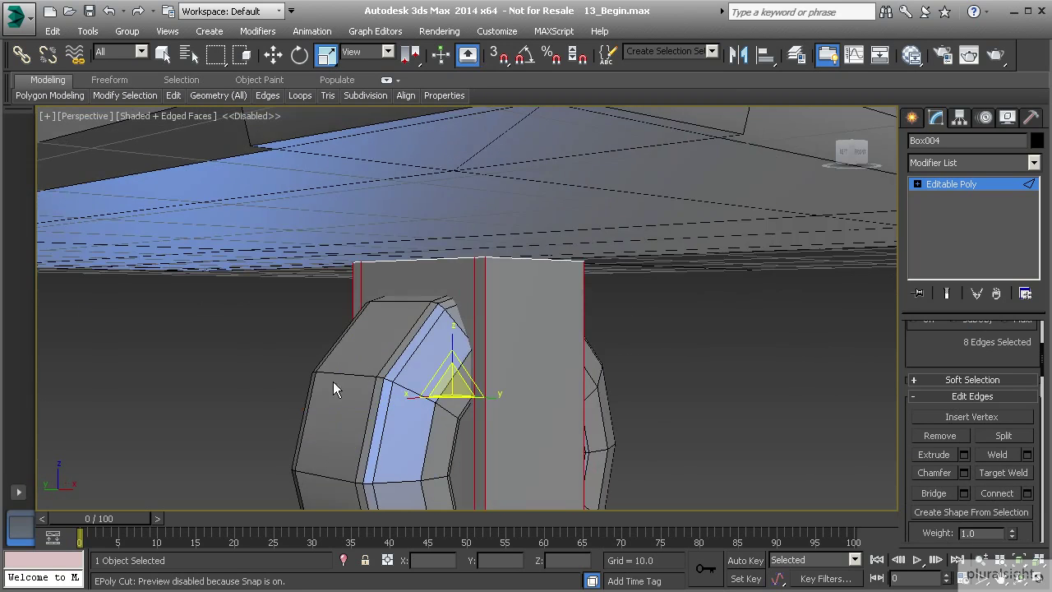
{"action": "left_click", "coordinate": [487, 359]}
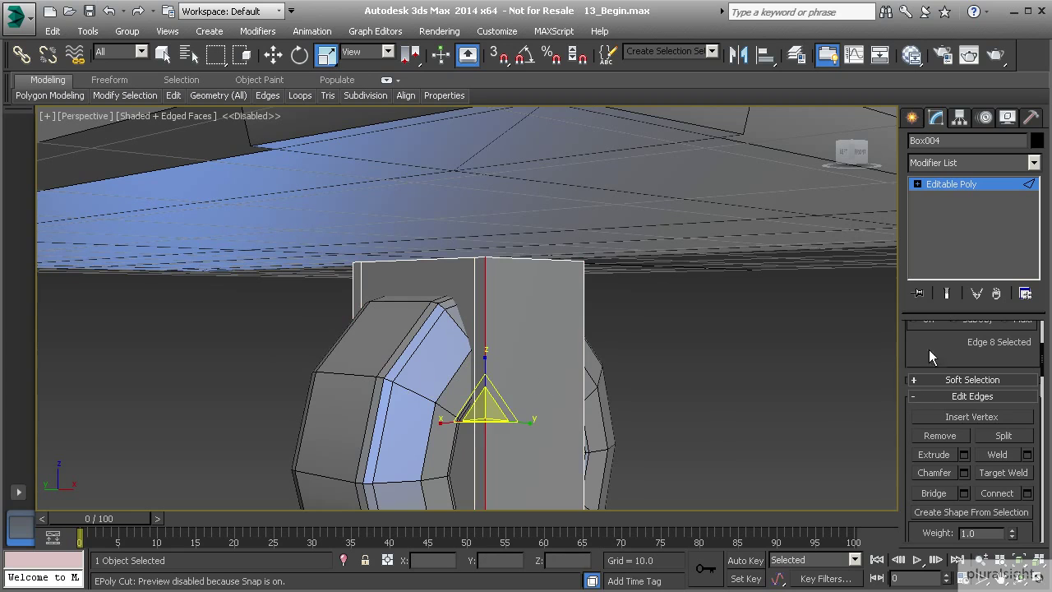
{"action": "scroll", "coordinate": [929, 349], "scroll_direction": "up", "scroll_amount": 5}
{"action": "left_click", "coordinate": [935, 429]}
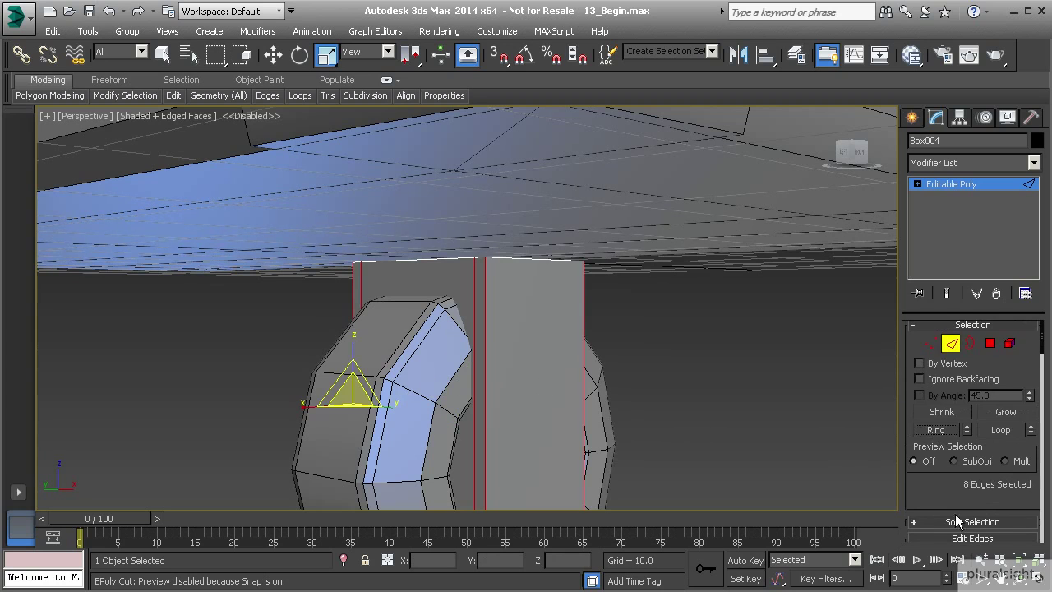
{"action": "scroll", "coordinate": [962, 477], "scroll_direction": "down", "scroll_amount": 4}
{"action": "left_click", "coordinate": [1026, 505]}
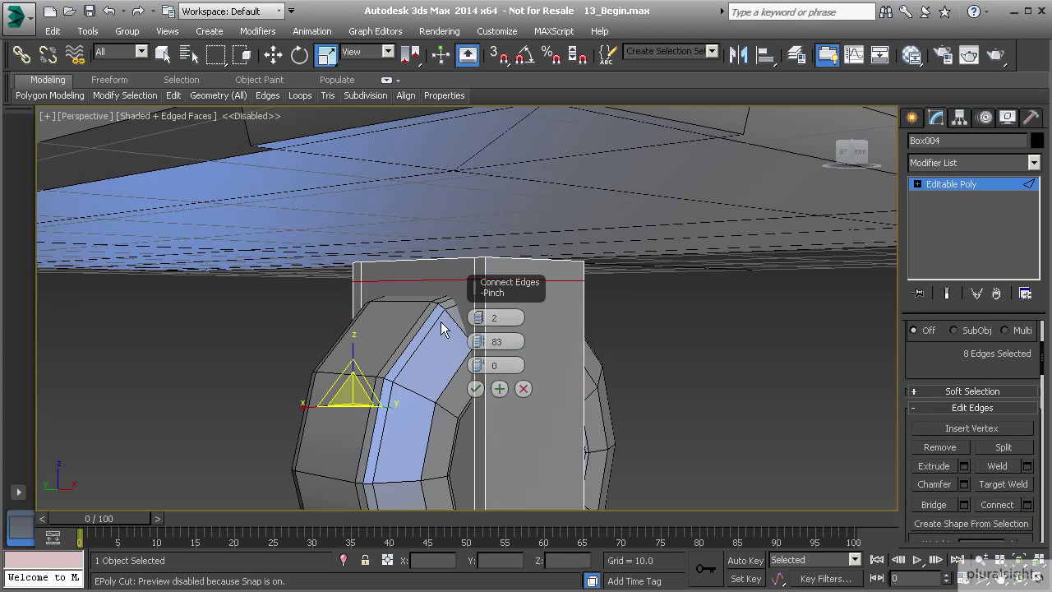
{"action": "left_click_drag", "start_coordinate": [481, 323], "coordinate": [483, 62]}
{"action": "middle_click_drag", "start_coordinate": [446, 247], "coordinate": [433, 385], "text": "alt"}
{"action": "left_click", "coordinate": [476, 389]}
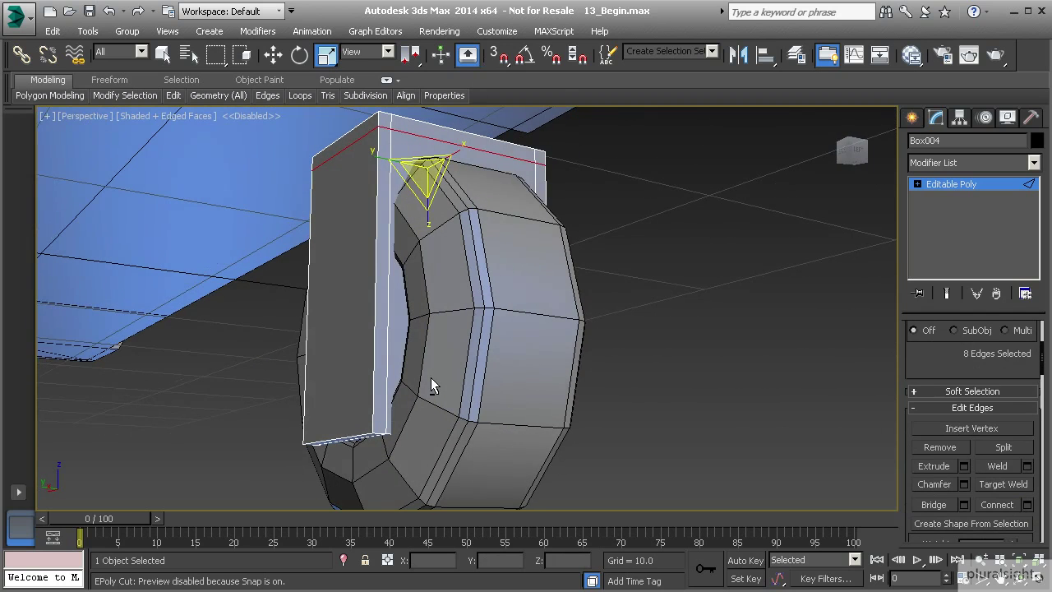
- Delete the box's bottom polygon and the two large inner polygons facing the front and back of the wheel's tread
{"action": "key", "text": "4"}
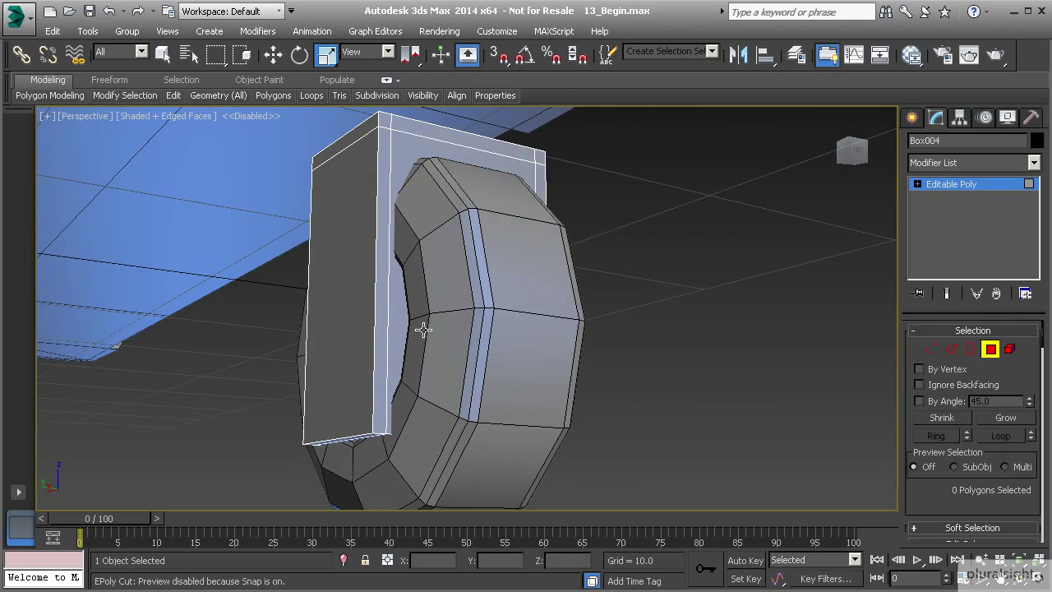
{"action": "left_click", "coordinate": [424, 317]}
{"action": "middle_click_drag", "start_coordinate": [392, 383], "coordinate": [451, 332], "text": "alt"}
{"action": "left_click", "coordinate": [387, 371], "text": "ctrl"}
{"action": "middle_click_drag", "start_coordinate": [318, 384], "coordinate": [458, 438], "text": "alt"}
{"action": "left_click", "coordinate": [442, 322], "text": "ctrl"}
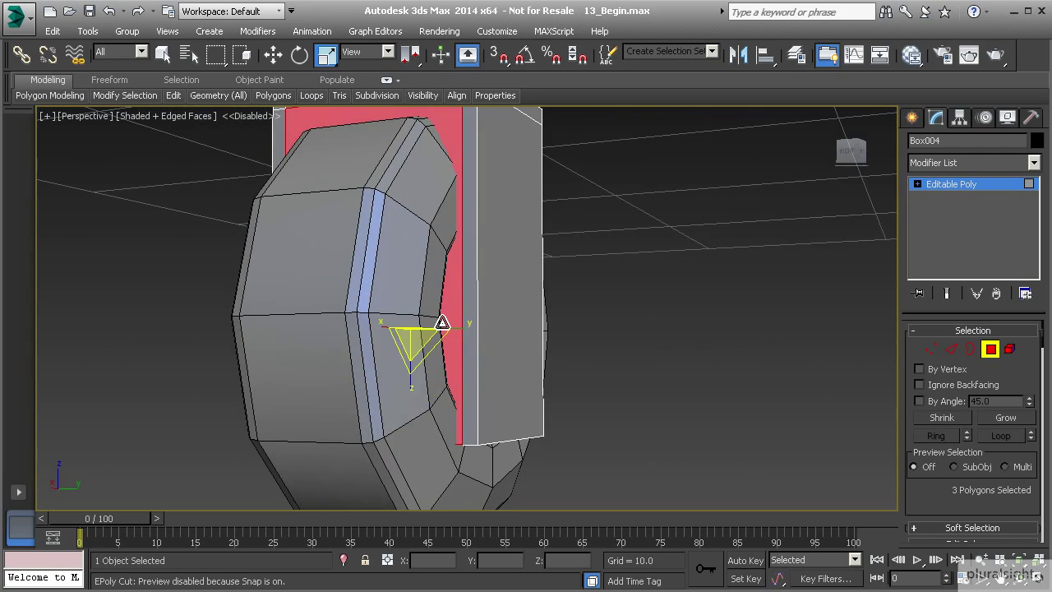
{"action": "key", "text": "Delete"}
- Try to bridge the open borders left by the deleted polygons
{"action": "middle_click_drag", "start_coordinate": [441, 317], "coordinate": [416, 333], "text": "alt"}
{"action": "middle_click_drag", "start_coordinate": [485, 209], "coordinate": [760, 302], "text": "alt"}
{"action": "left_click", "coordinate": [970, 348]}
{"action": "left_click_drag", "start_coordinate": [550, 295], "coordinate": [334, 272]}
{"action": "middle_click_drag", "start_coordinate": [451, 328], "coordinate": [402, 331], "text": "alt"}
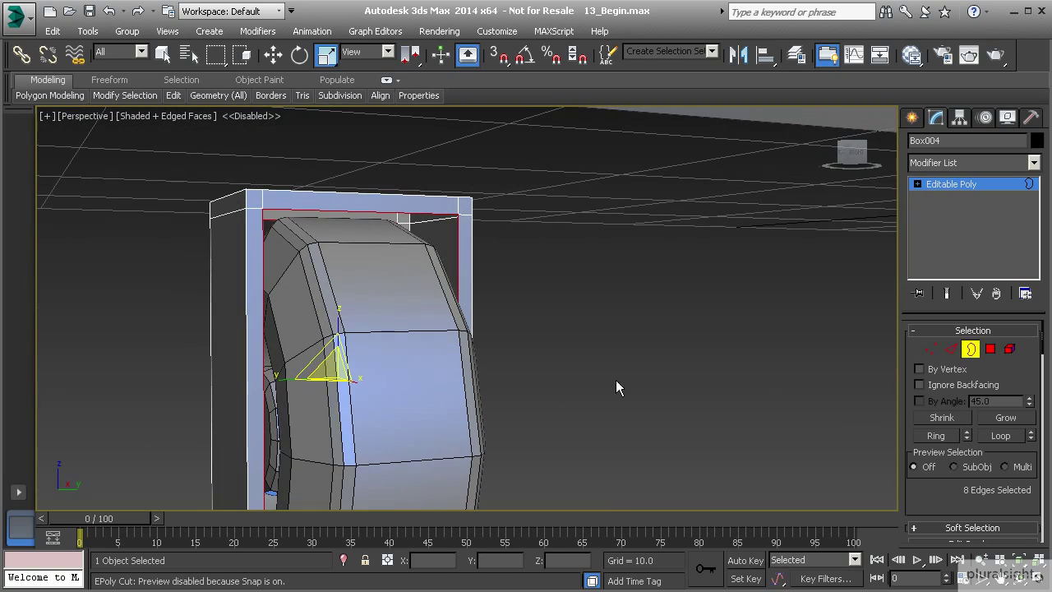
{"action": "scroll", "coordinate": [974, 460], "scroll_direction": "down", "scroll_amount": 3}
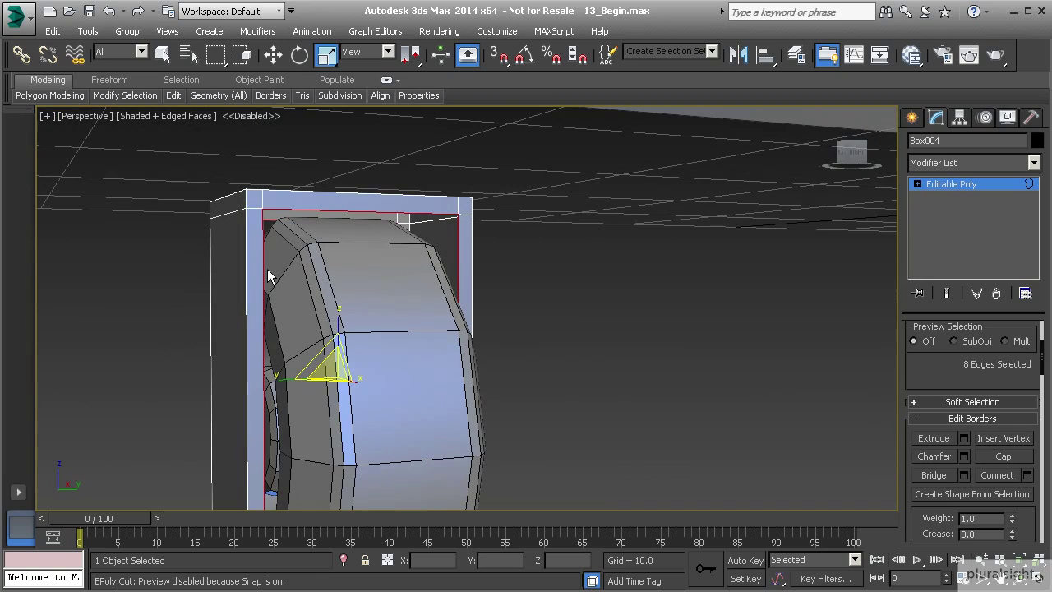
{"action": "middle_click_drag", "start_coordinate": [410, 217], "coordinate": [494, 242], "text": "alt"}
{"action": "middle_click_drag", "start_coordinate": [281, 360], "coordinate": [742, 454], "text": "alt"}
{"action": "left_click", "coordinate": [935, 476]}
{"action": "middle_click_drag", "start_coordinate": [526, 367], "coordinate": [444, 367], "text": "alt"}
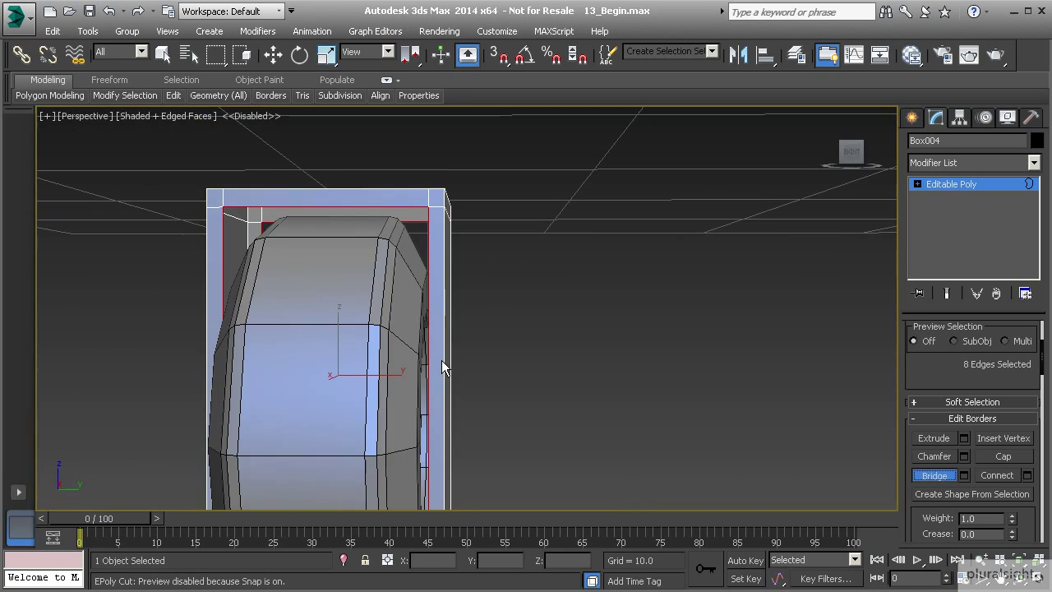
{"action": "left_click", "coordinate": [932, 478]}
- Bridge the three inner edges of the opening on one side of the box with the three matching edges on the opposite side
{"action": "key", "text": "4"}
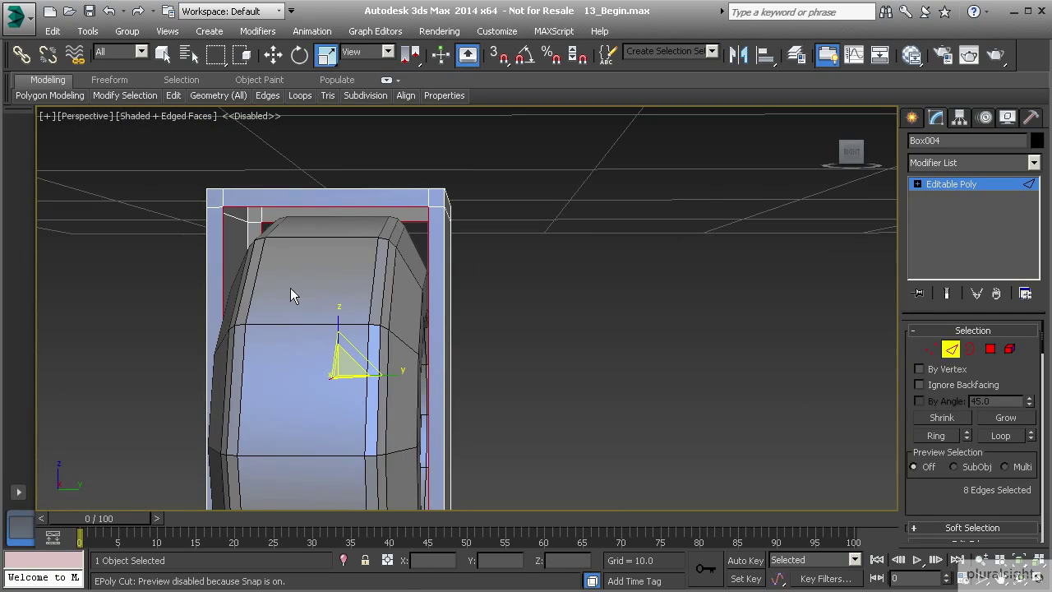
{"action": "left_click", "coordinate": [225, 247]}
{"action": "left_click", "coordinate": [253, 218], "text": "ctrl"}
{"action": "middle_click_drag", "start_coordinate": [252, 211], "coordinate": [411, 278], "text": "alt"}
{"action": "left_click", "coordinate": [383, 251], "text": "ctrl"}
{"action": "middle_click_drag", "start_coordinate": [335, 398], "coordinate": [512, 304]}
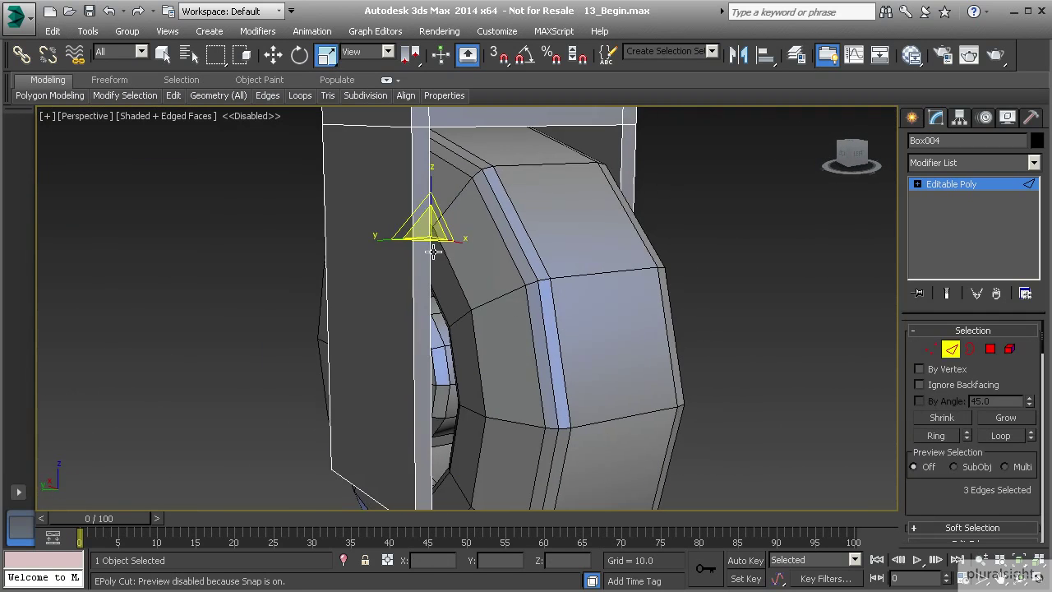
{"action": "left_click", "coordinate": [431, 254], "text": "ctrl"}
{"action": "left_click", "coordinate": [501, 127], "text": "ctrl"}
{"action": "left_click", "coordinate": [622, 162], "text": "ctrl"}
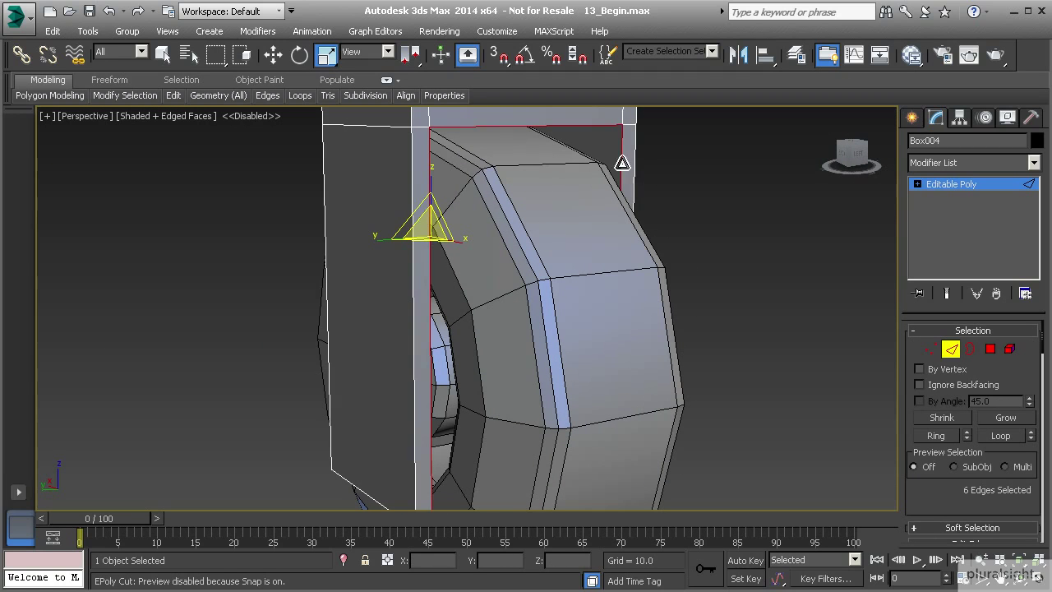
{"action": "scroll", "coordinate": [953, 448], "scroll_direction": "down", "scroll_amount": 5}
{"action": "left_click", "coordinate": [937, 440]}
- Examine the bracket and wheel beneath the dumpster in the Front view
{"action": "middle_click_drag", "start_coordinate": [705, 385], "coordinate": [598, 364], "text": "alt"}
{"action": "middle_click_drag", "start_coordinate": [345, 153], "coordinate": [393, 263], "text": "alt"}
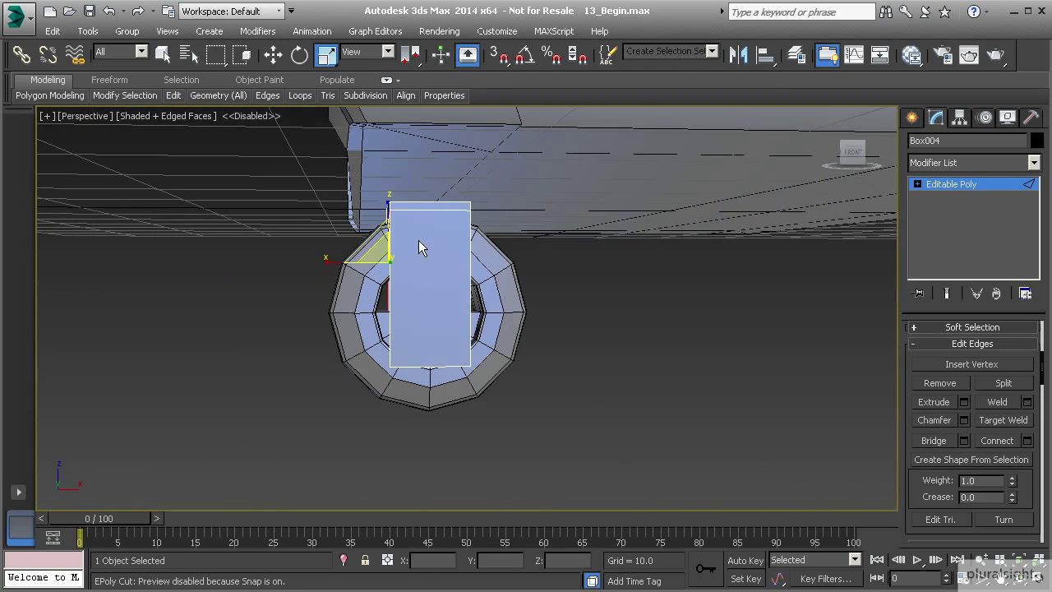
{"action": "key", "text": "f"}
{"action": "scroll", "coordinate": [419, 289], "scroll_direction": "up", "scroll_amount": 2}
{"action": "middle_click_drag", "start_coordinate": [409, 296], "coordinate": [420, 295]}
{"action": "scroll", "coordinate": [418, 288], "scroll_direction": "down", "scroll_amount": 4}
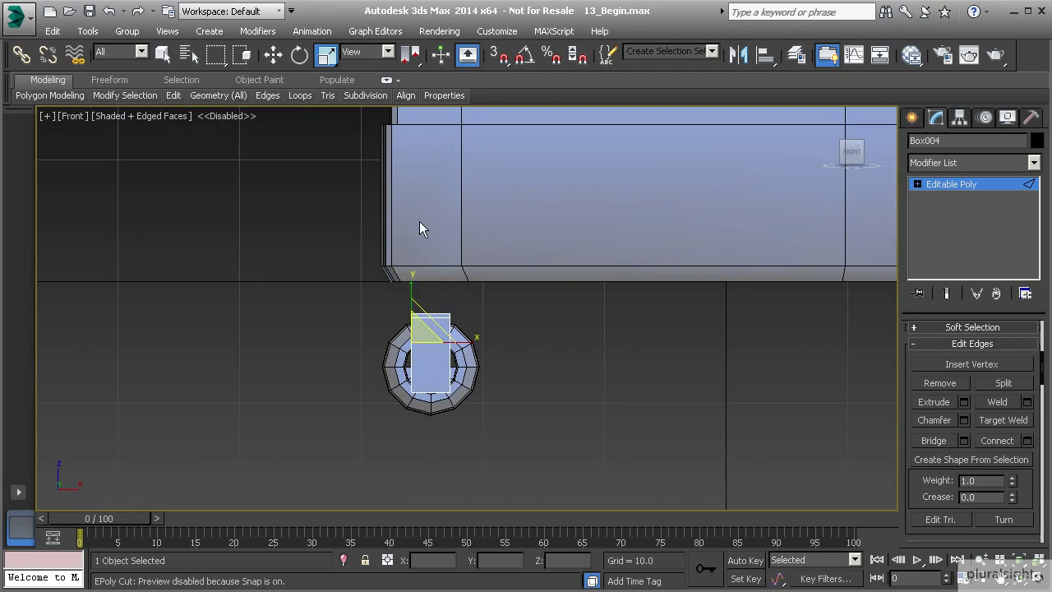
{"action": "middle_click_drag", "start_coordinate": [419, 227], "coordinate": [418, 284]}
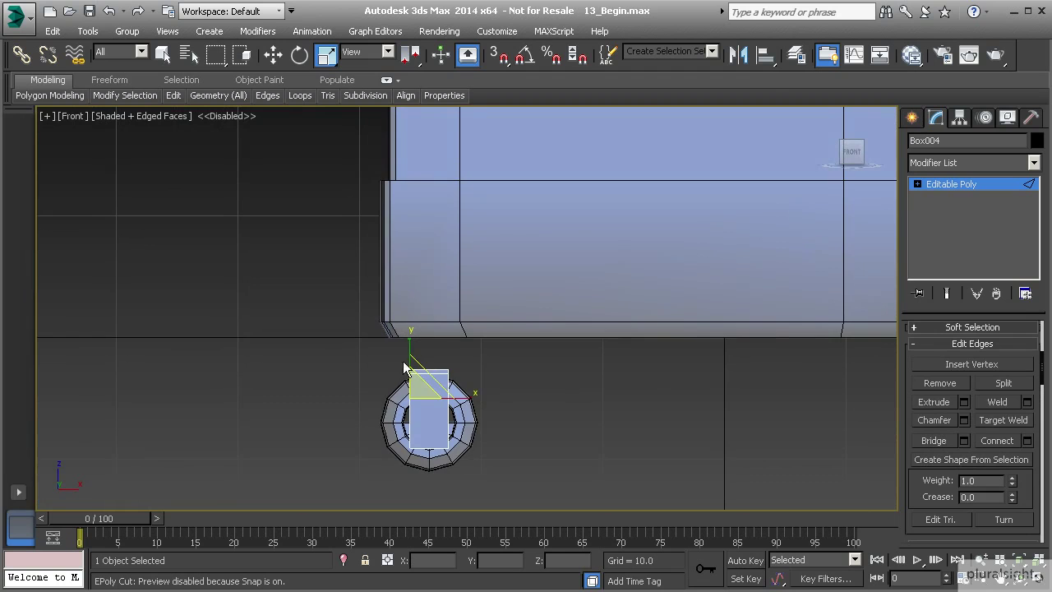
{"action": "middle_click_drag", "start_coordinate": [403, 363], "coordinate": [404, 307]}
{"action": "scroll", "coordinate": [408, 339], "scroll_direction": "up", "scroll_amount": 4}
{"action": "middle_click_drag", "start_coordinate": [430, 388], "coordinate": [416, 344]}
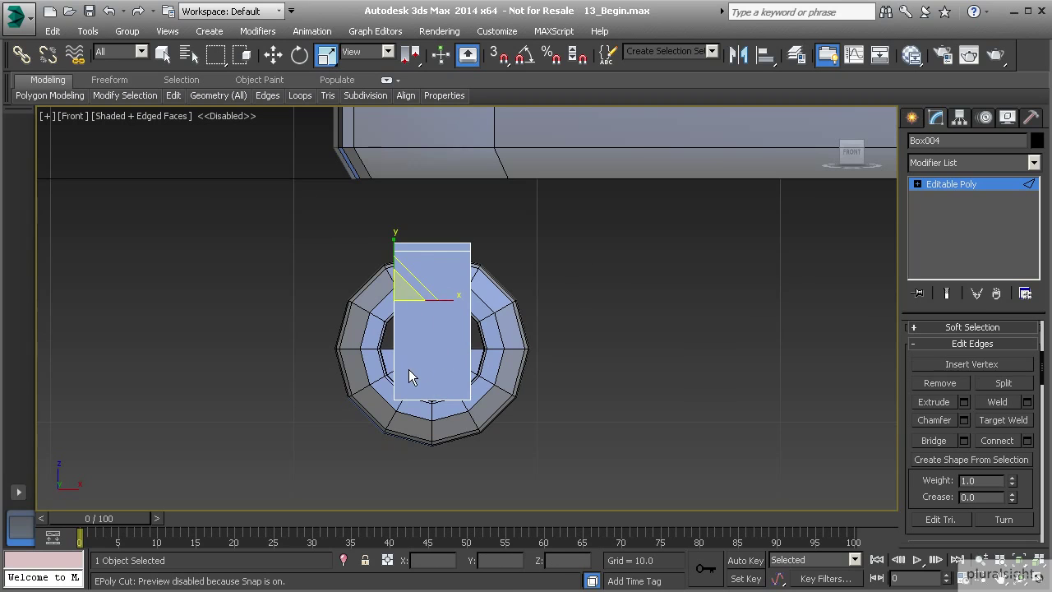
- Connect the bracket's vertical leg edges with 2 segments, pinch 0 and slide 0
{"action": "left_click_drag", "start_coordinate": [330, 312], "coordinate": [656, 345]}
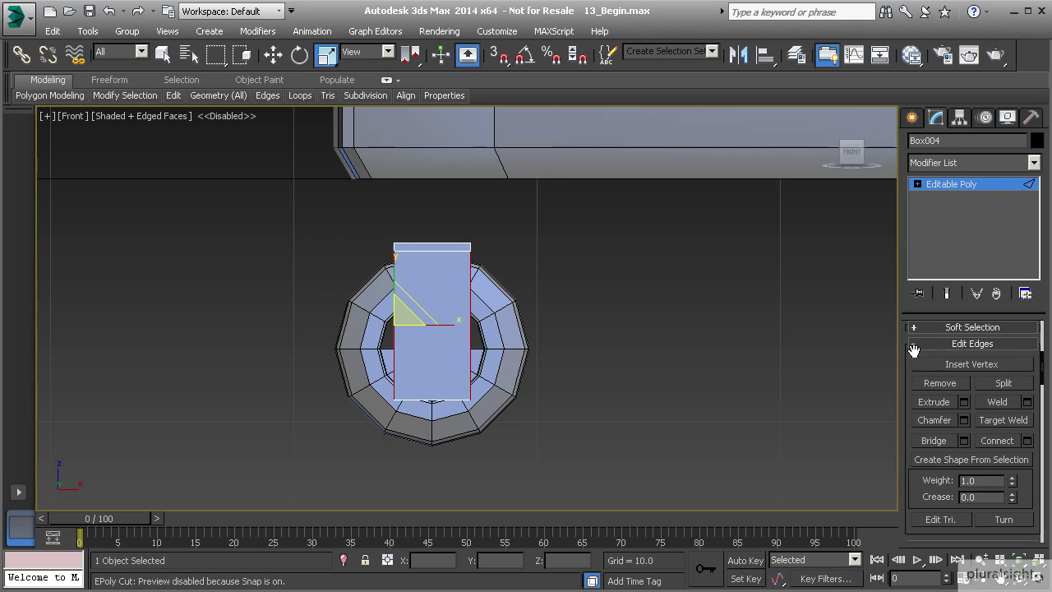
{"action": "left_click", "coordinate": [1027, 441]}
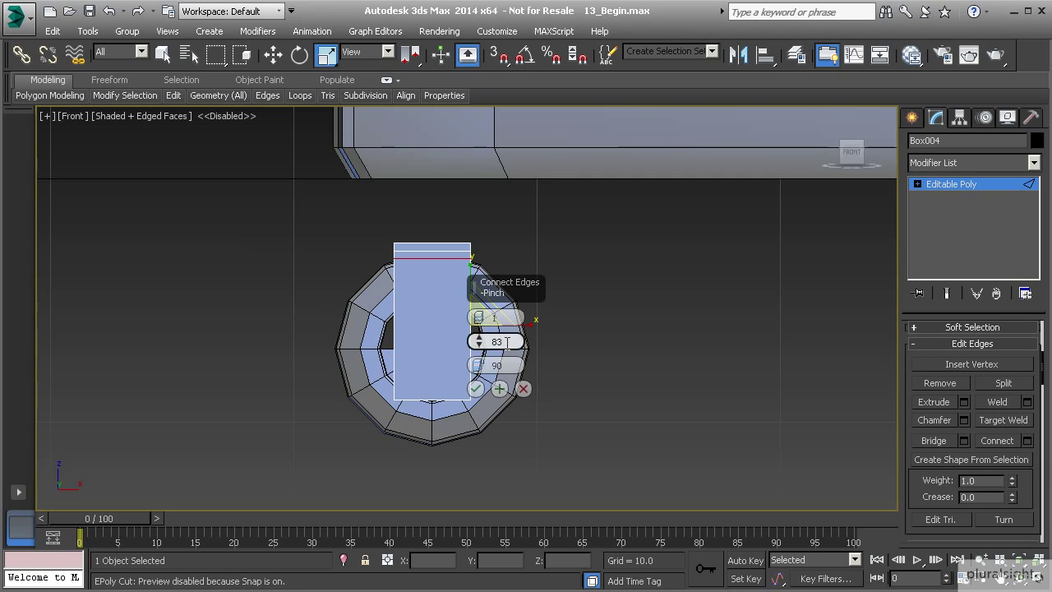
{"action": "type", "text": "0"}
{"action": "key", "text": "Tab"}
{"action": "type", "text": "0"}
{"action": "key", "text": "Return"}
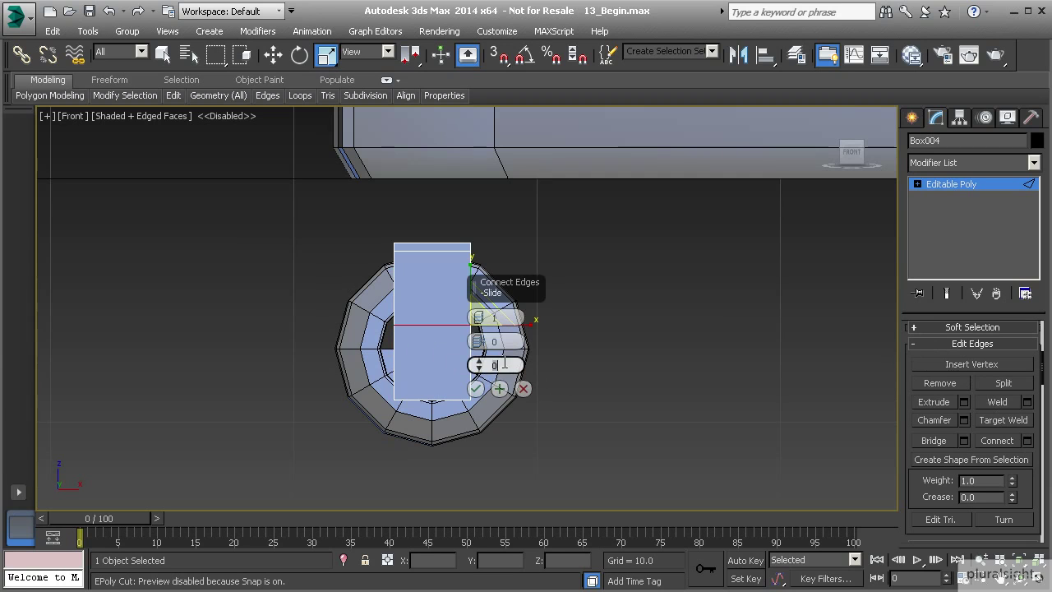
{"action": "left_click", "coordinate": [480, 319]}
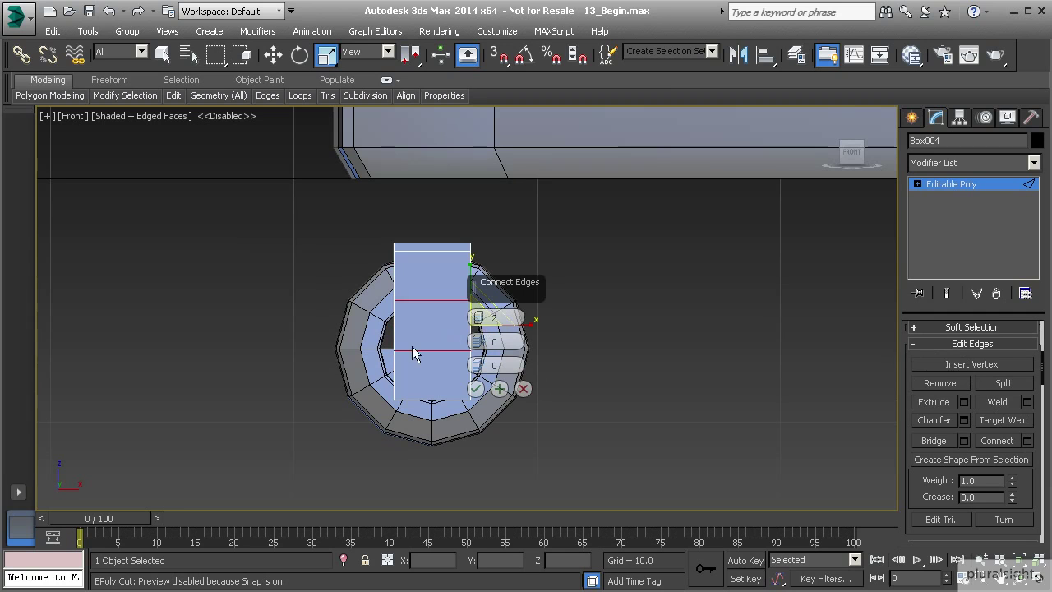
{"action": "middle_click_drag", "start_coordinate": [407, 349], "coordinate": [340, 356]}
{"action": "key", "text": "F3"}
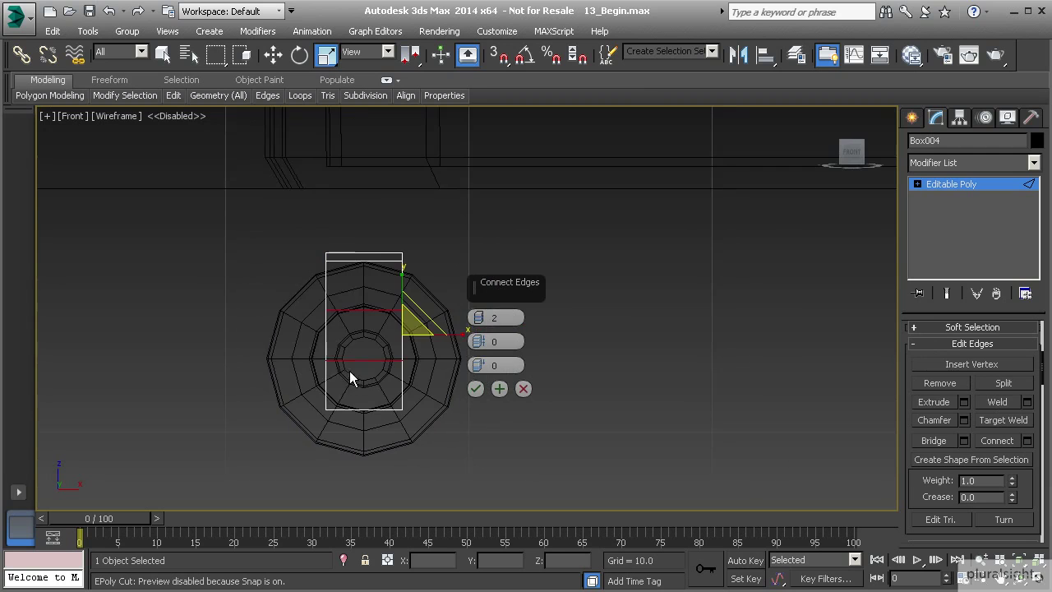
{"action": "scroll", "coordinate": [364, 372], "scroll_direction": "up", "scroll_amount": 2}
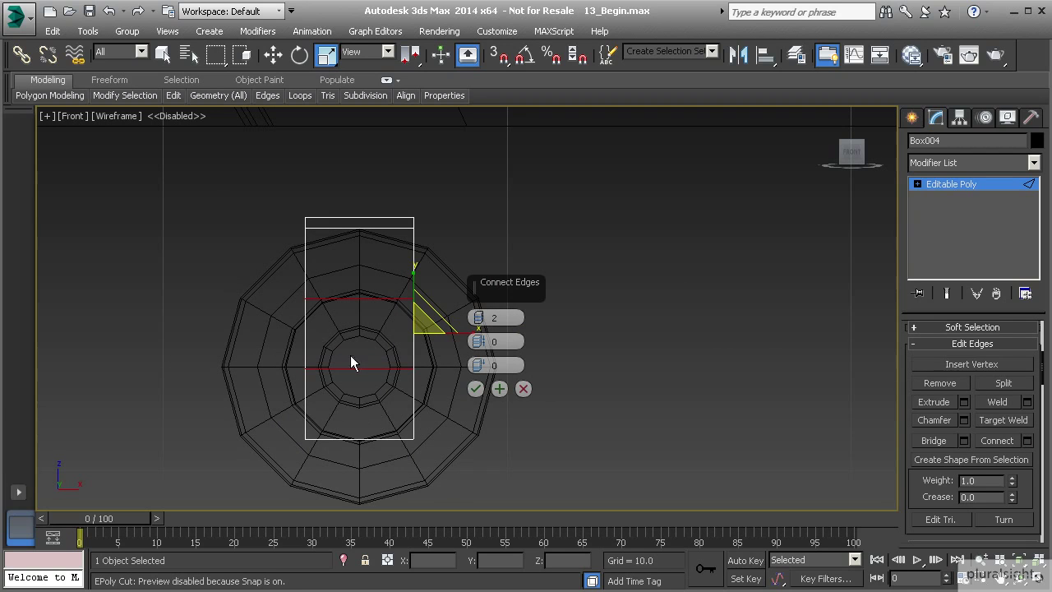
{"action": "left_click", "coordinate": [475, 389]}
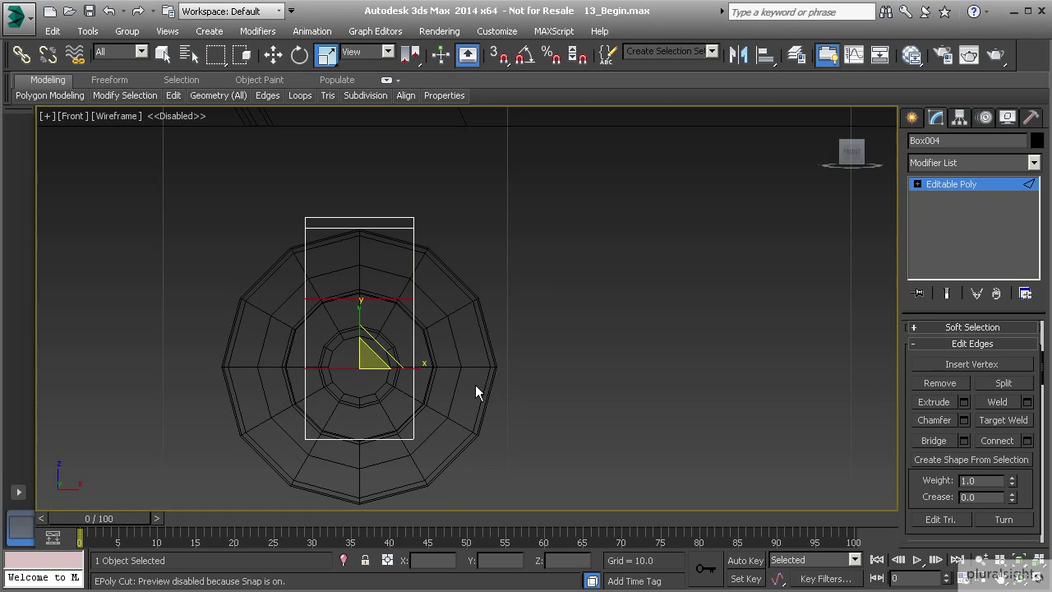
- Raise the bracket's two lowest vertex rows slightly, and move the vertex row above them up as well
{"action": "key", "text": "1"}
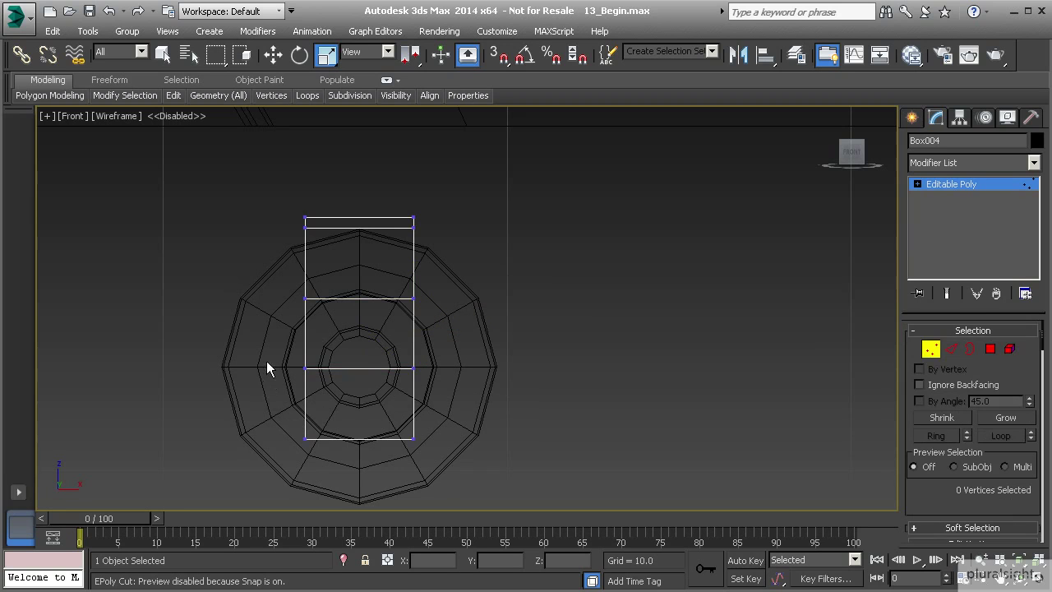
{"action": "left_click_drag", "start_coordinate": [262, 349], "coordinate": [476, 481]}
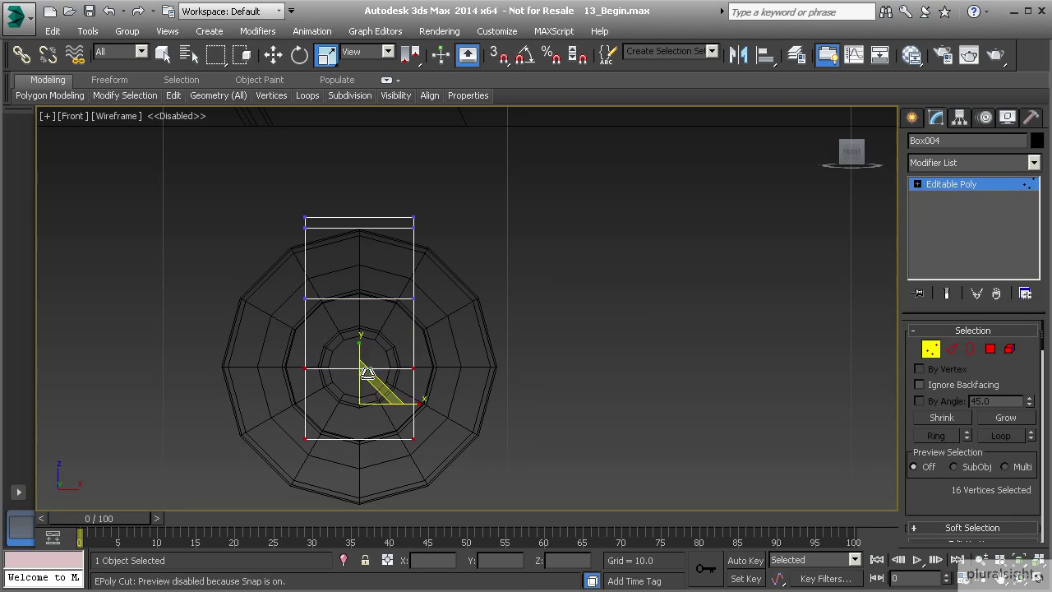
{"action": "left_click", "coordinate": [273, 54]}
{"action": "left_click_drag", "start_coordinate": [358, 368], "coordinate": [353, 345]}
{"action": "left_click_drag", "start_coordinate": [267, 267], "coordinate": [452, 313]}
{"action": "left_click_drag", "start_coordinate": [362, 275], "coordinate": [359, 243]}
- Shift the bracket's two lowest vertex rows sideways along X so the legs slant below the upper block
{"action": "scroll", "coordinate": [339, 301], "scroll_direction": "down", "scroll_amount": 3}
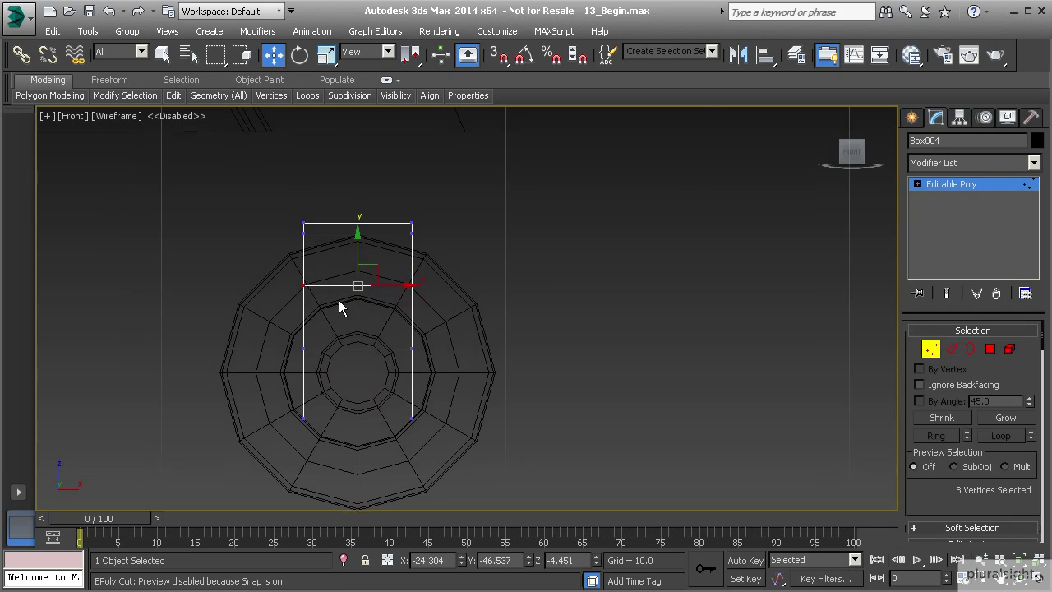
{"action": "left_click_drag", "start_coordinate": [270, 218], "coordinate": [338, 256]}
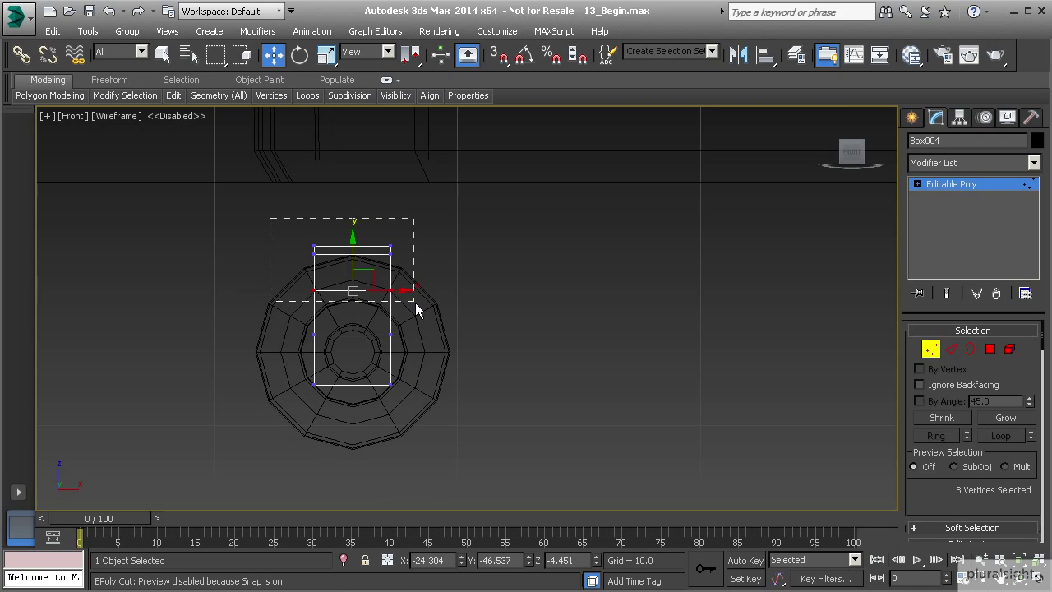
{"action": "left_click_drag", "start_coordinate": [414, 302], "coordinate": [415, 303]}
{"action": "left_click_drag", "start_coordinate": [271, 312], "coordinate": [450, 411]}
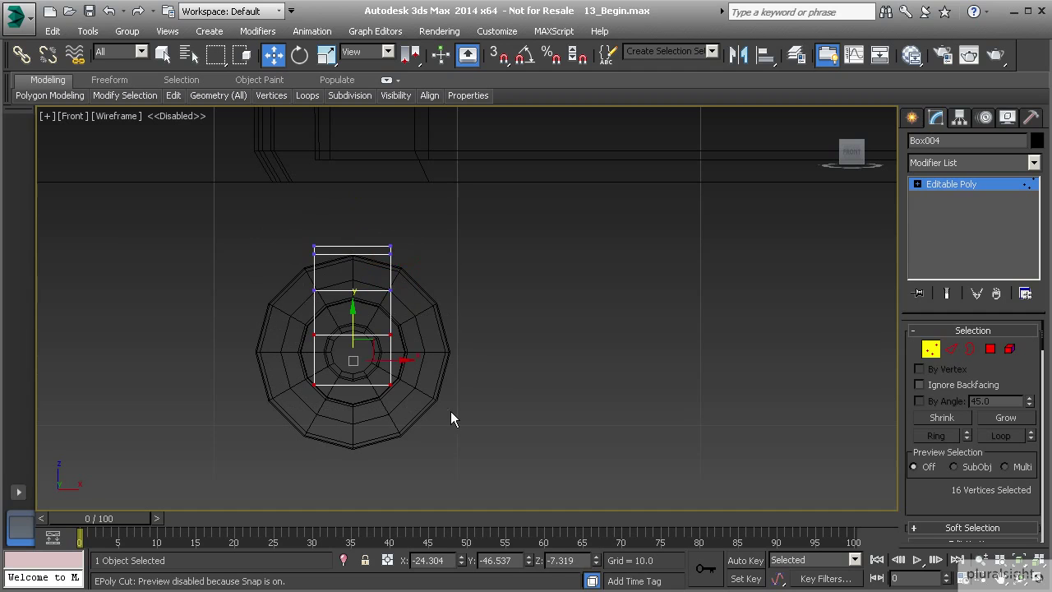
{"action": "left_click_drag", "start_coordinate": [401, 359], "coordinate": [440, 361]}
{"action": "left_click", "coordinate": [929, 351]}
- Move the wheel along X to centre it on the offset lower part of the bracket
{"action": "left_click", "coordinate": [421, 350]}
{"action": "left_click_drag", "start_coordinate": [421, 350], "coordinate": [437, 354]}
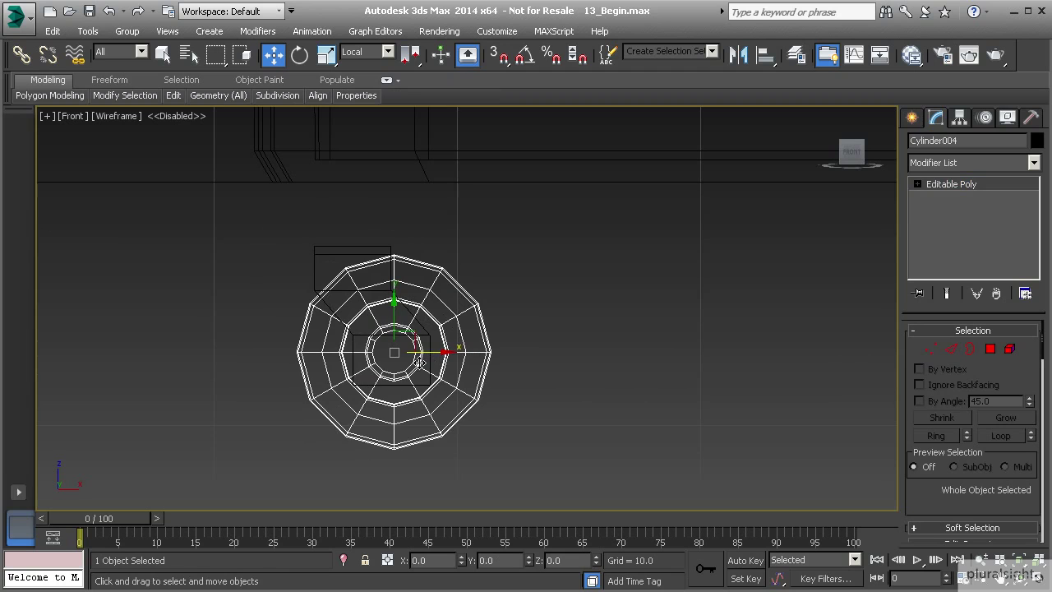
{"action": "scroll", "coordinate": [403, 374], "scroll_direction": "up", "scroll_amount": 2}
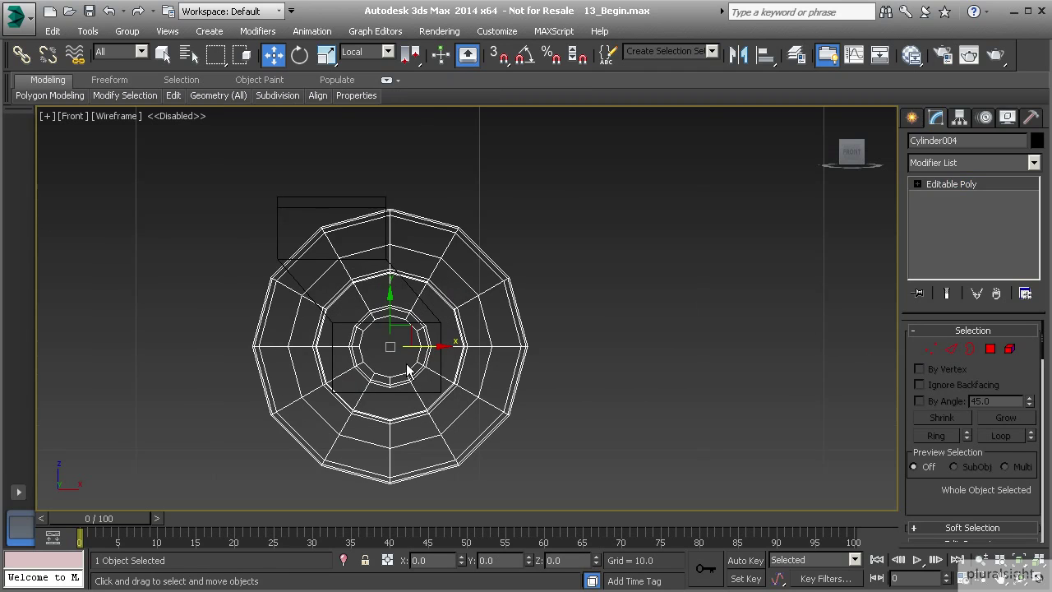
{"action": "left_click_drag", "start_coordinate": [428, 348], "coordinate": [425, 349]}
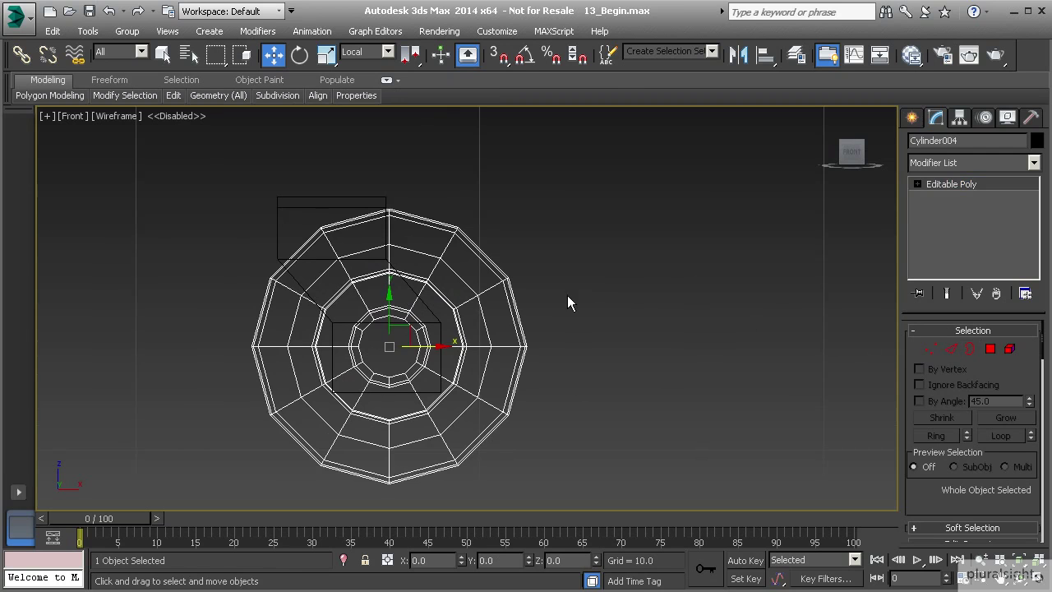
- Select the bracket and display it shaded in the Perspective view
{"action": "middle_click_drag", "start_coordinate": [567, 302], "coordinate": [562, 314]}
{"action": "left_click", "coordinate": [355, 240]}
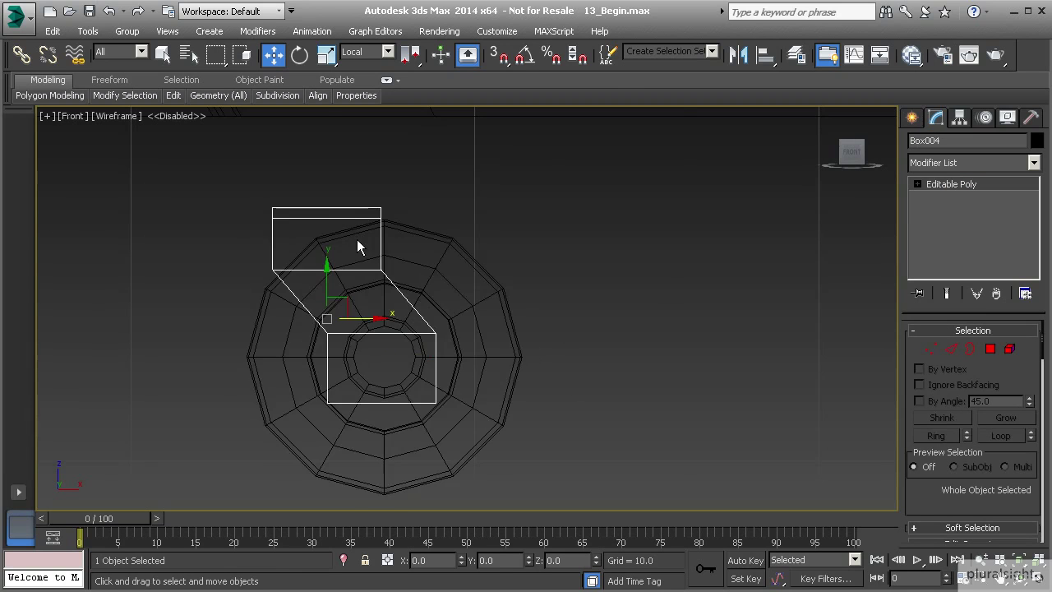
{"action": "scroll", "coordinate": [356, 240], "scroll_direction": "down", "scroll_amount": 2}
{"action": "key", "text": "p"}
{"action": "key", "text": "F3"}
{"action": "scroll", "coordinate": [340, 275], "scroll_direction": "down", "scroll_amount": 4}
{"action": "middle_click_drag", "start_coordinate": [325, 280], "coordinate": [525, 388], "text": "alt"}
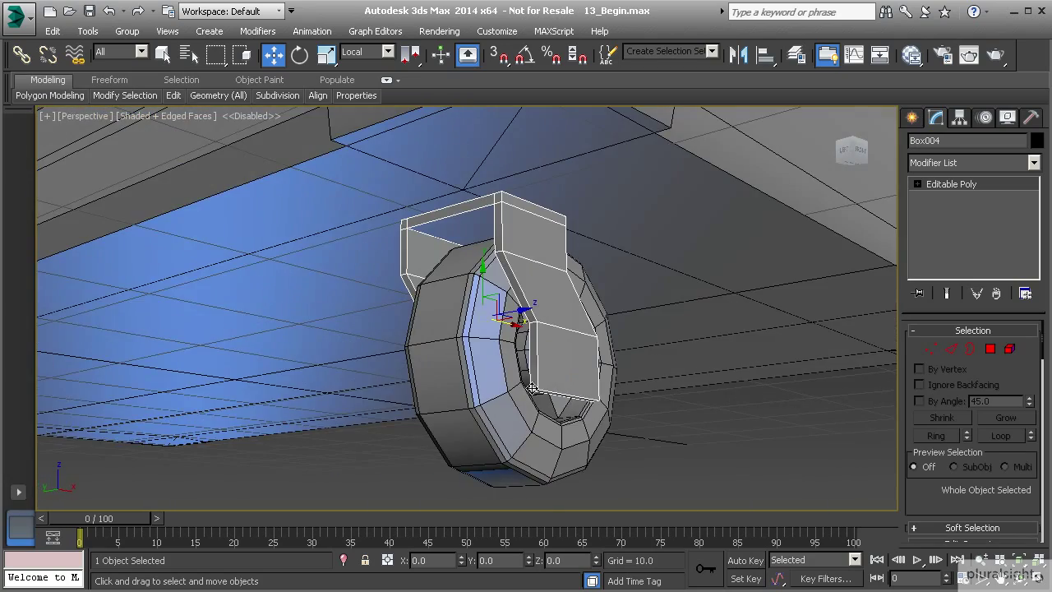
{"action": "middle_click_drag", "start_coordinate": [603, 395], "coordinate": [531, 367], "text": "alt"}
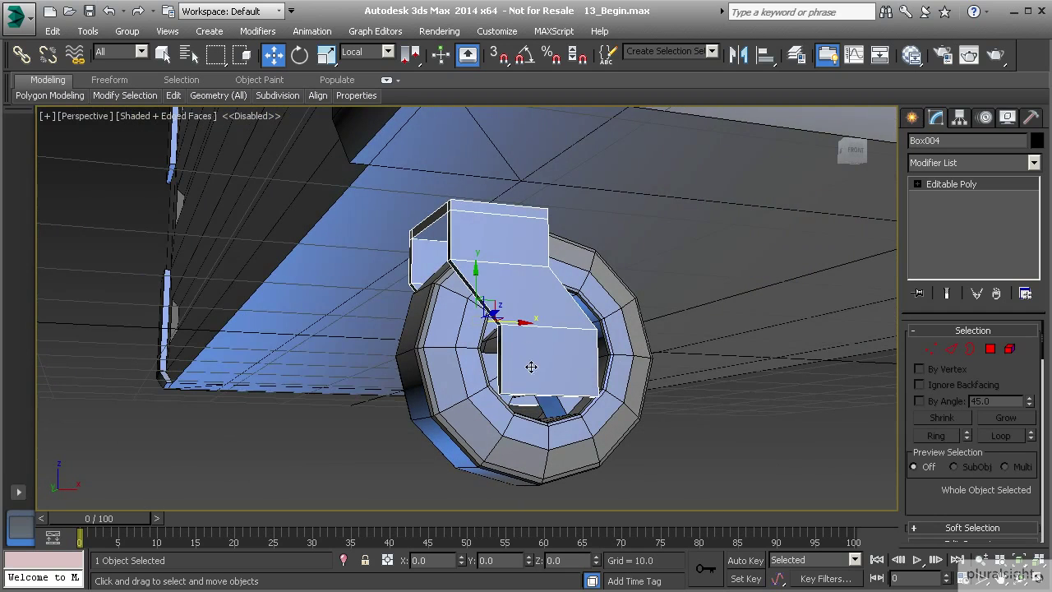
- Connect the ring of the horizontal edge across the bracket's outer face with 2 segments, adding two loops along the legs
{"action": "left_click", "coordinate": [951, 348]}
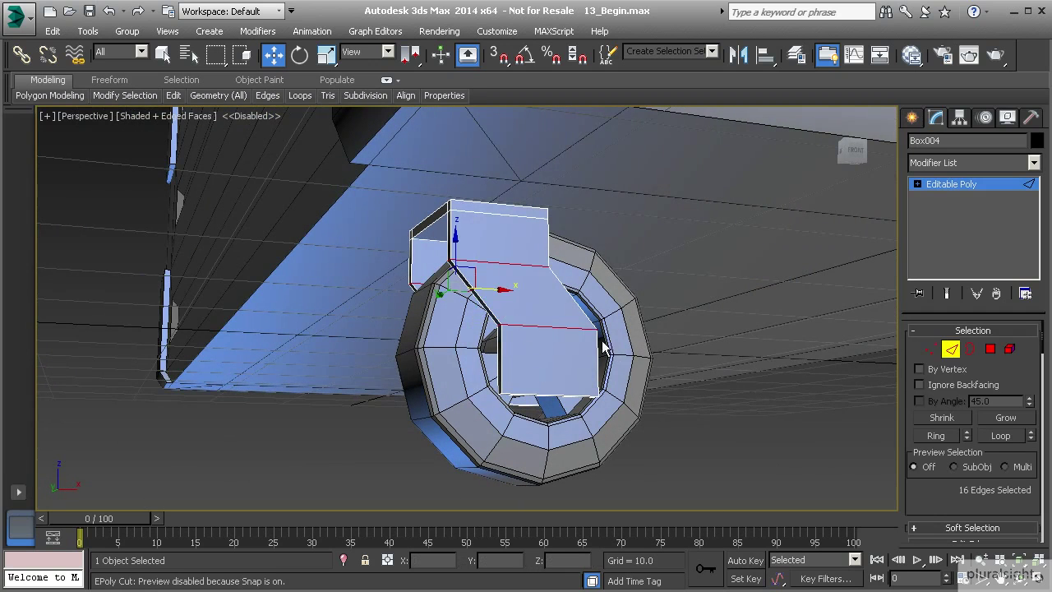
{"action": "left_click", "coordinate": [550, 328]}
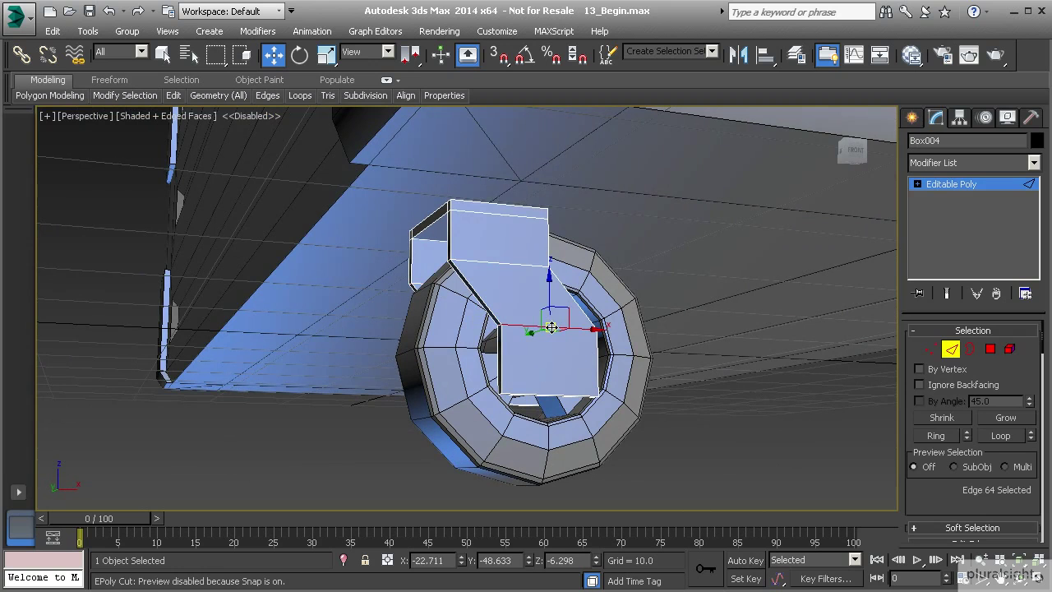
{"action": "left_click", "coordinate": [917, 435]}
{"action": "scroll", "coordinate": [986, 508], "scroll_direction": "down", "scroll_amount": 3}
{"action": "left_click", "coordinate": [1027, 509]}
{"action": "middle_click_drag", "start_coordinate": [559, 382], "coordinate": [453, 406]}
{"action": "left_click", "coordinate": [475, 388]}
- In the Front view, raise the two bottom corner vertex groups of the bracket legs to bevel the lower end
{"action": "key", "text": "f"}
{"action": "scroll", "coordinate": [453, 406], "scroll_direction": "up", "scroll_amount": 2}
{"action": "middle_click_drag", "start_coordinate": [408, 357], "coordinate": [443, 378]}
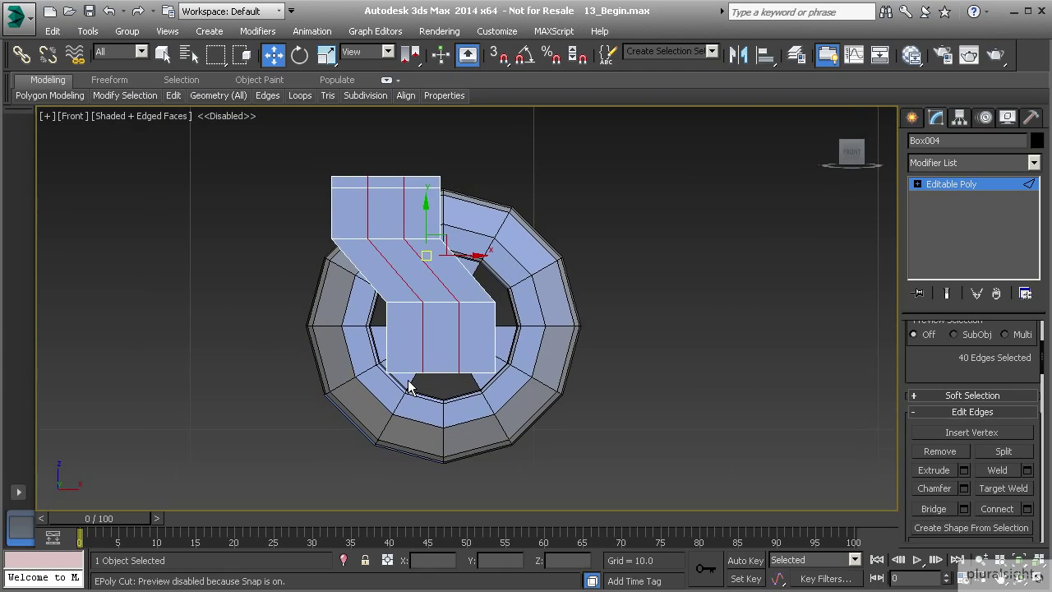
{"action": "key", "text": "1"}
{"action": "left_click_drag", "start_coordinate": [374, 357], "coordinate": [403, 404]}
{"action": "left_click_drag", "start_coordinate": [473, 358], "coordinate": [534, 411], "text": "ctrl"}
{"action": "left_click_drag", "start_coordinate": [442, 340], "coordinate": [442, 318]}
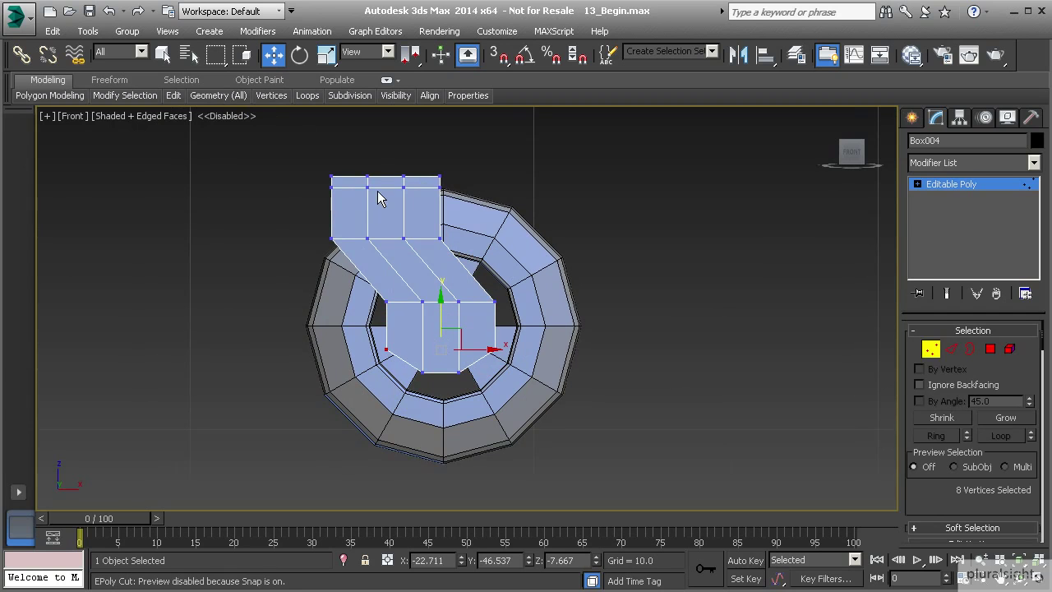
- Scale the bracket's two inner vertex columns apart along X, bringing them closer to the outer edges
{"action": "left_click", "coordinate": [388, 250]}
{"action": "left_click_drag", "start_coordinate": [363, 161], "coordinate": [473, 395]}
{"action": "left_click", "coordinate": [326, 55]}
{"action": "left_click_drag", "start_coordinate": [468, 253], "coordinate": [484, 253]}
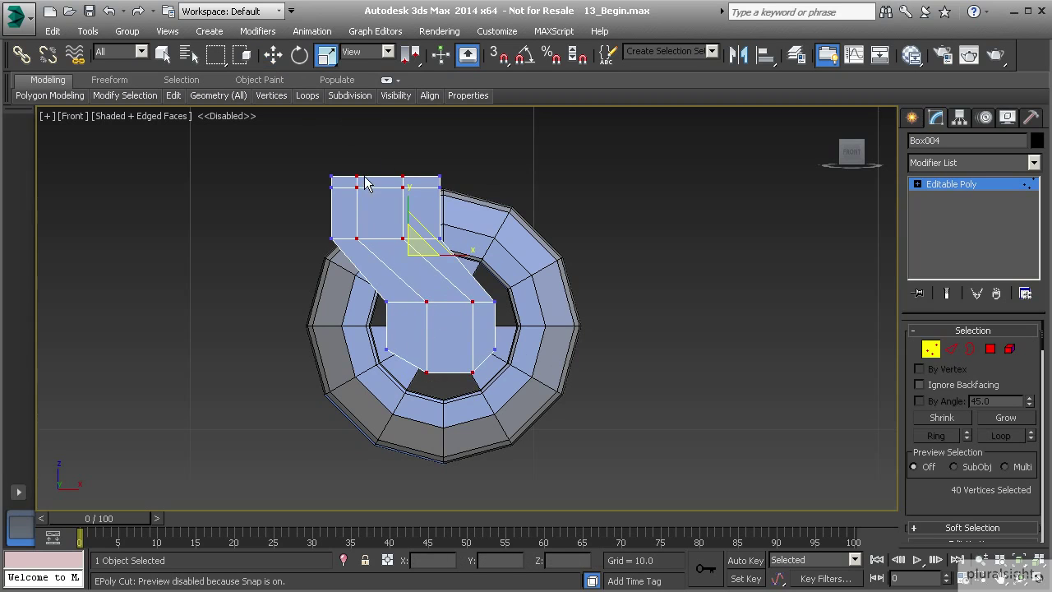
- Undo the scaling of the bracket's two inner vertex columns and move each column outward along X toward its nearest side edge
{"action": "key", "text": "ctrl+z"}
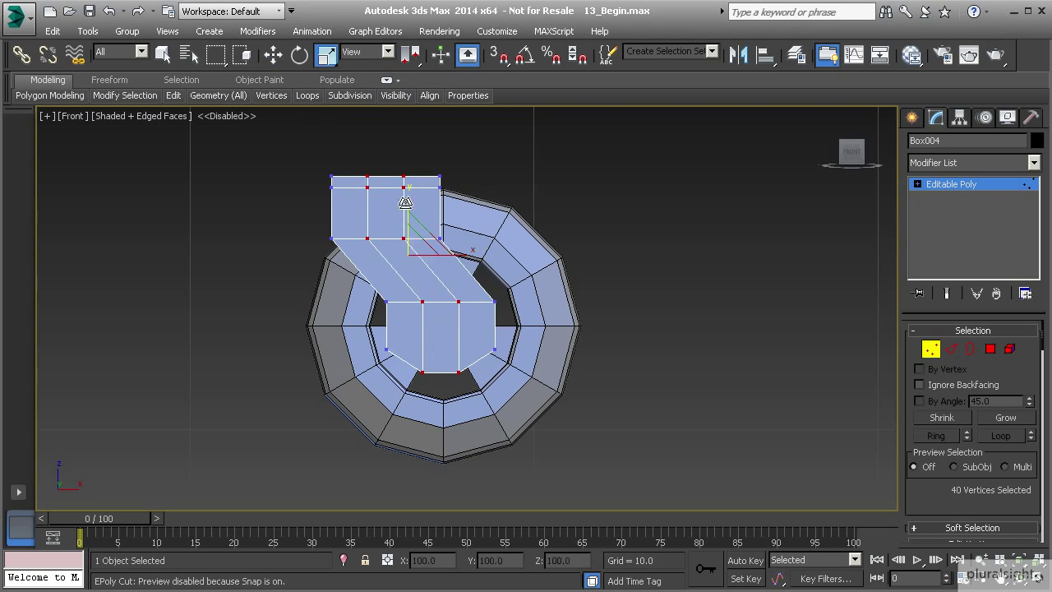
{"action": "left_click", "coordinate": [274, 55]}
{"action": "left_click_drag", "start_coordinate": [393, 159], "coordinate": [476, 402]}
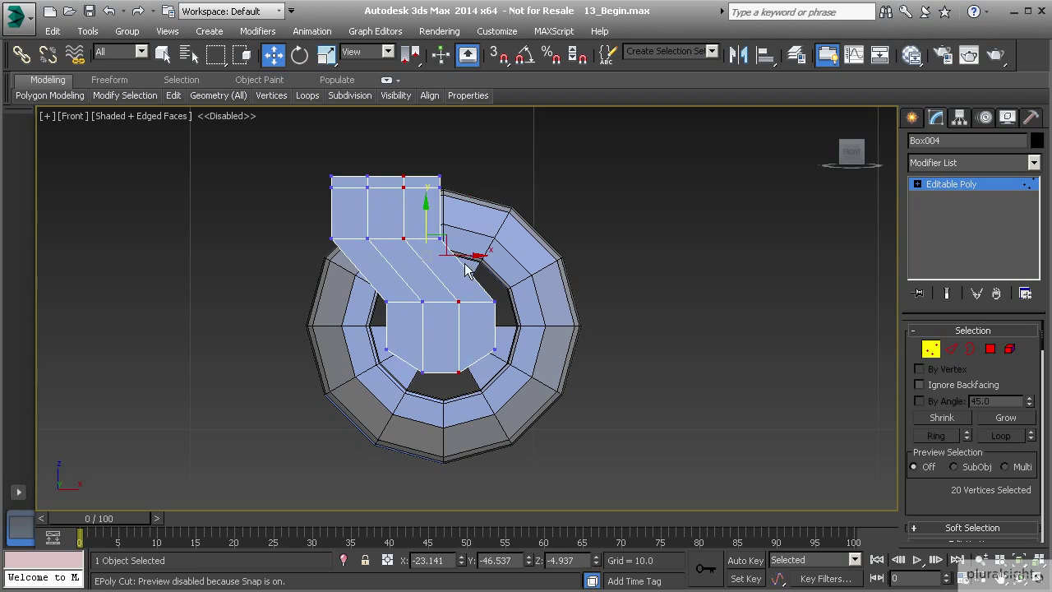
{"action": "left_click_drag", "start_coordinate": [467, 254], "coordinate": [477, 256]}
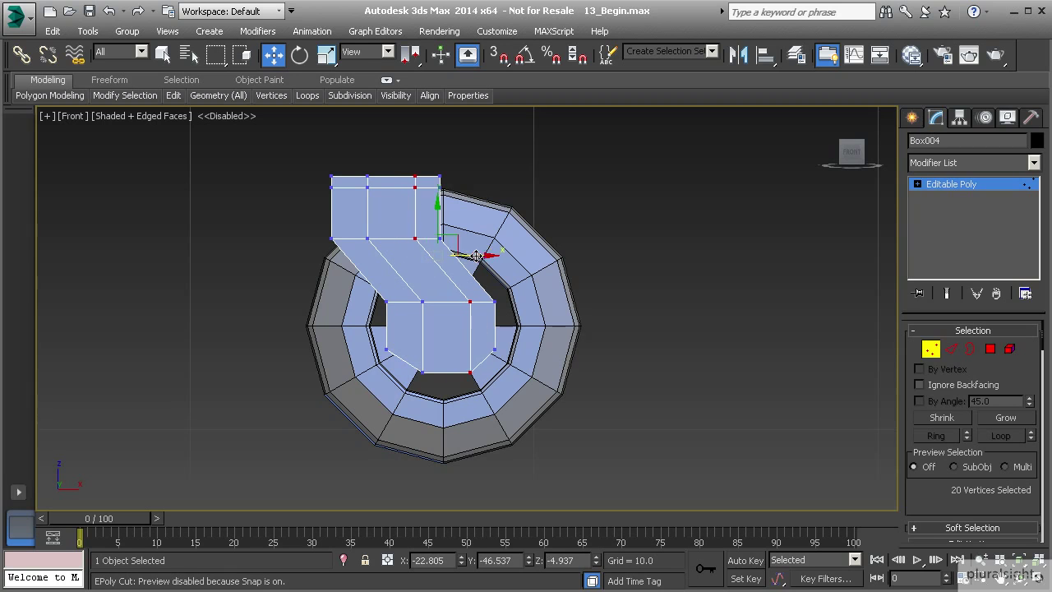
{"action": "left_click_drag", "start_coordinate": [351, 168], "coordinate": [386, 254]}
{"action": "left_click_drag", "start_coordinate": [403, 293], "coordinate": [444, 401], "text": "ctrl"}
{"action": "left_click_drag", "start_coordinate": [429, 255], "coordinate": [417, 257]}
- Connect the bracket's horizontal edges between the two inner columns with 1 segment, adding a centered loop
{"action": "key", "text": "2"}
{"action": "scroll", "coordinate": [974, 460], "scroll_direction": "down", "scroll_amount": 5}
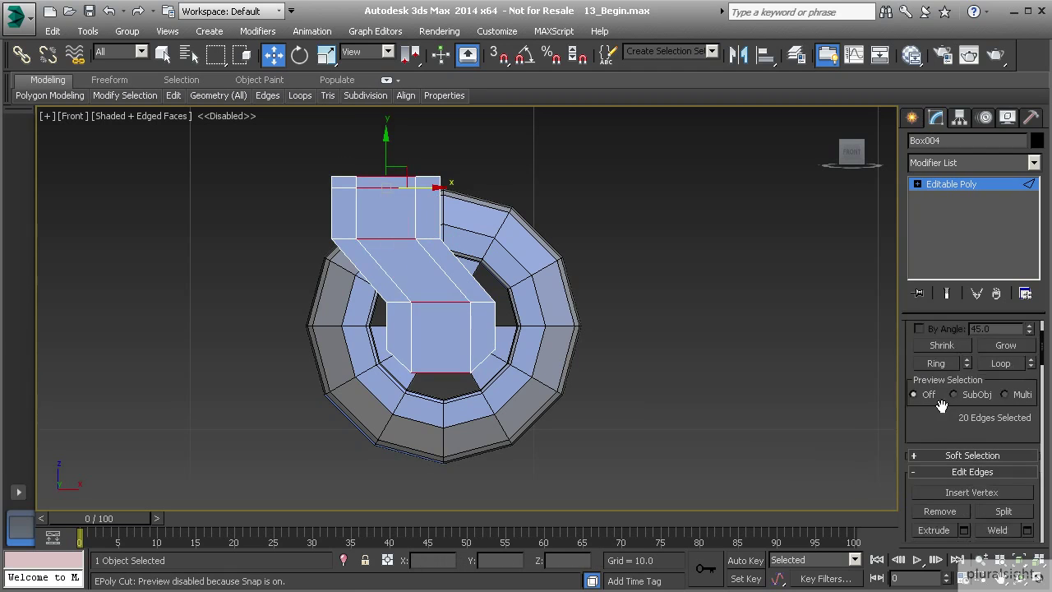
{"action": "left_click", "coordinate": [997, 519]}
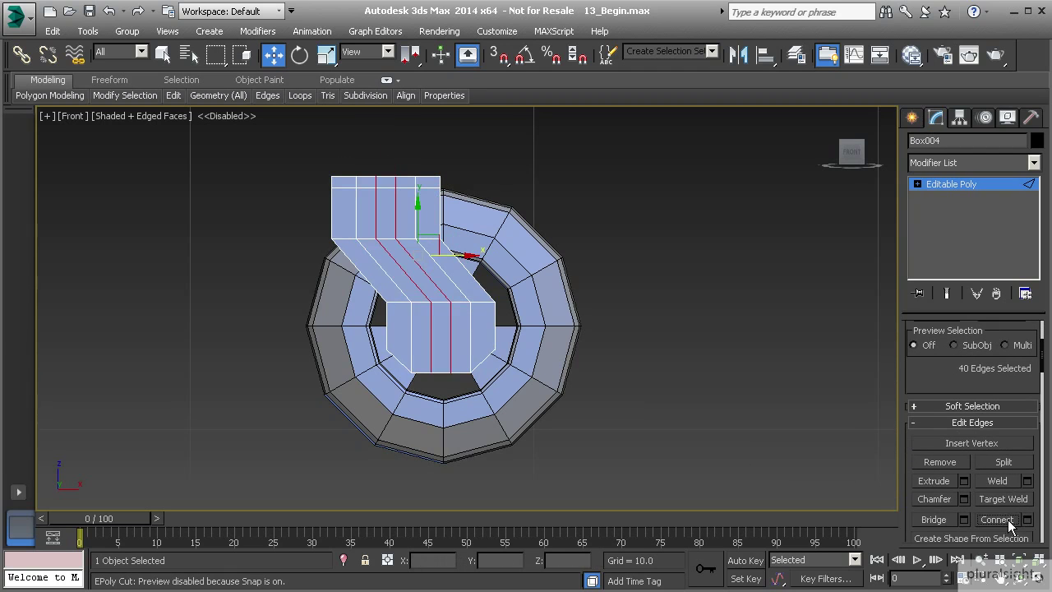
{"action": "key", "text": "ctrl+z"}
{"action": "left_click", "coordinate": [1026, 520]}
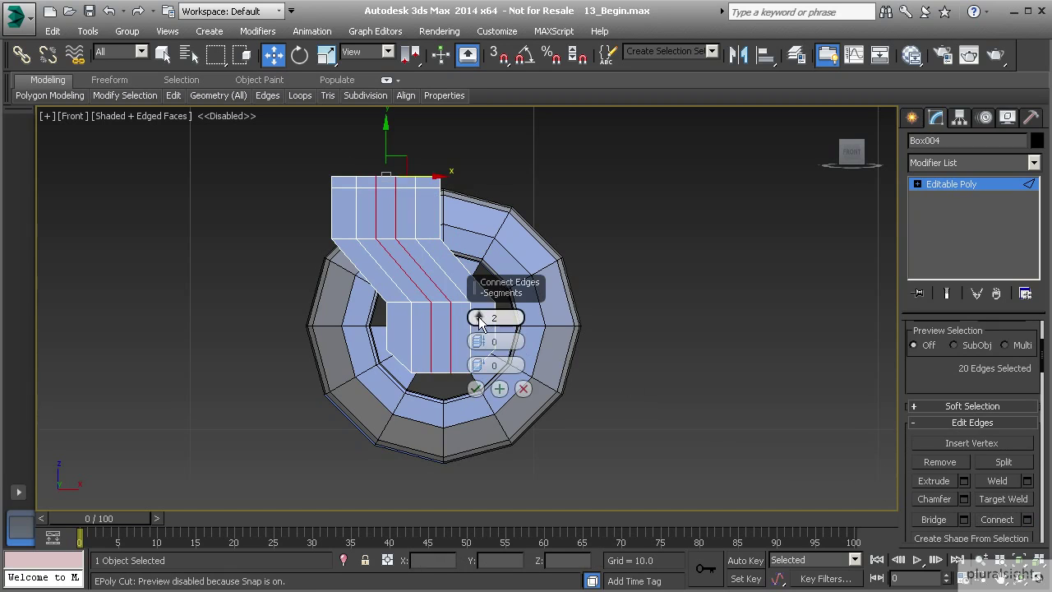
{"action": "left_click_drag", "start_coordinate": [480, 318], "coordinate": [480, 325]}
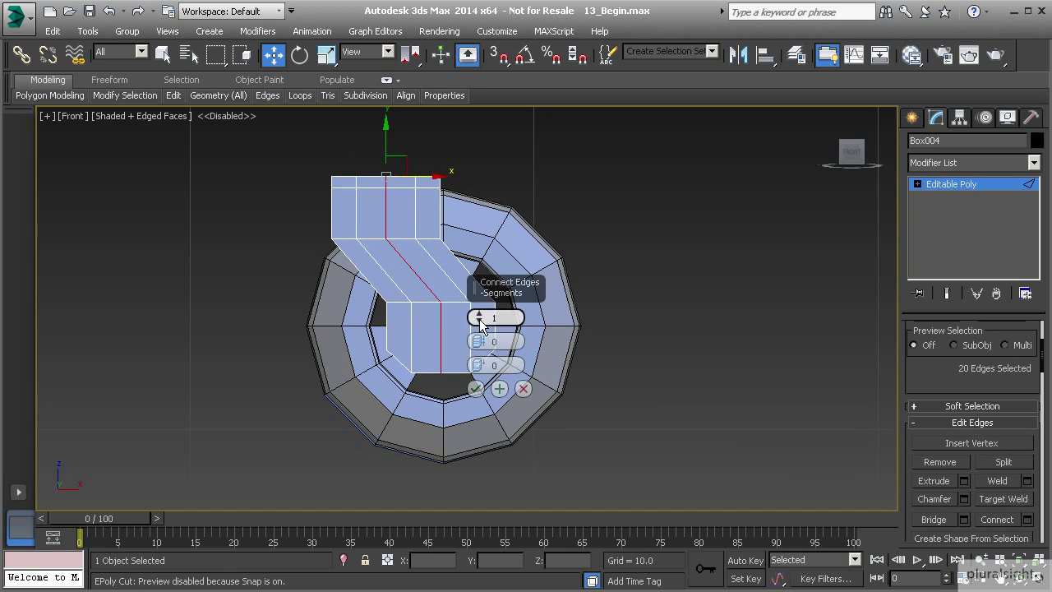
{"action": "left_click", "coordinate": [476, 388]}
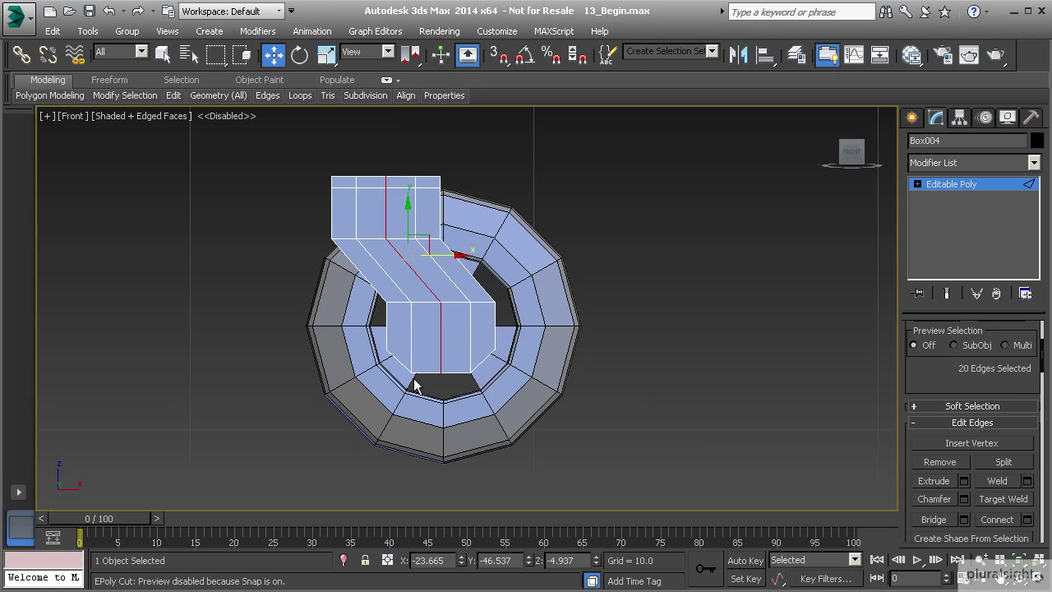
- Lower the middle bottom vertices of the bracket slightly to round its lower end, and deselect the bracket
{"action": "key", "text": "1"}
{"action": "left_click_drag", "start_coordinate": [430, 354], "coordinate": [453, 404]}
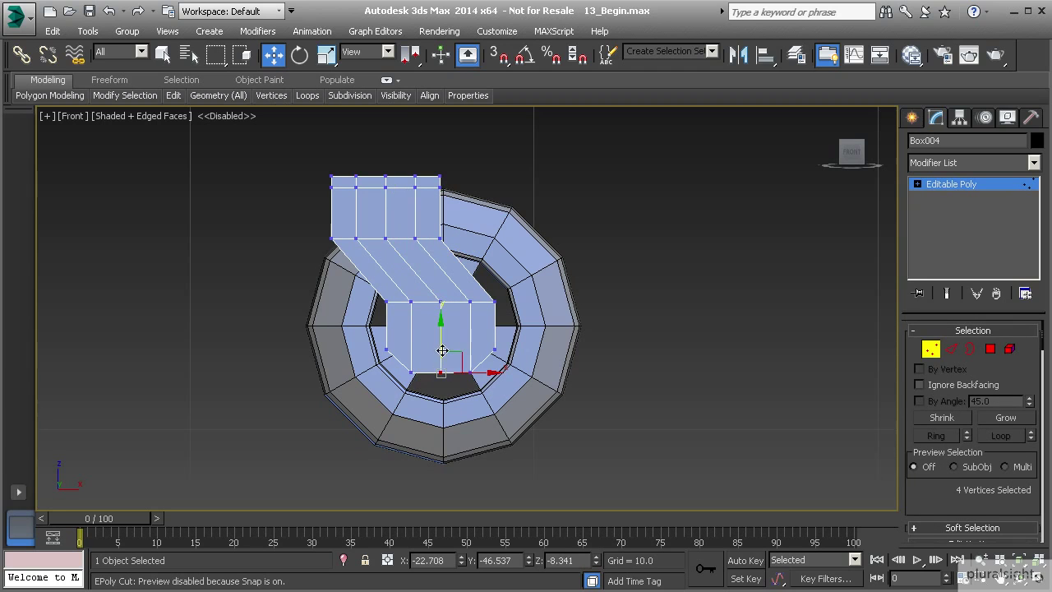
{"action": "left_click_drag", "start_coordinate": [441, 341], "coordinate": [440, 357]}
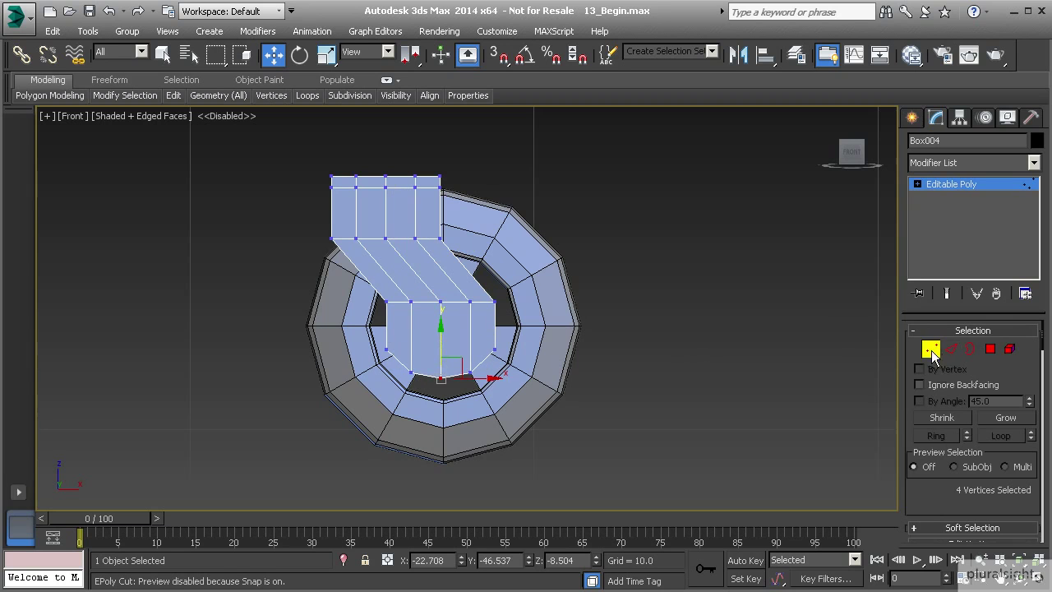
{"action": "left_click", "coordinate": [695, 267]}
- In the Perspective view, select the dumpster body's underside corner polygons above the caster and at the neighboring corner of the same end
{"action": "scroll", "coordinate": [424, 257], "scroll_direction": "down", "scroll_amount": 3}
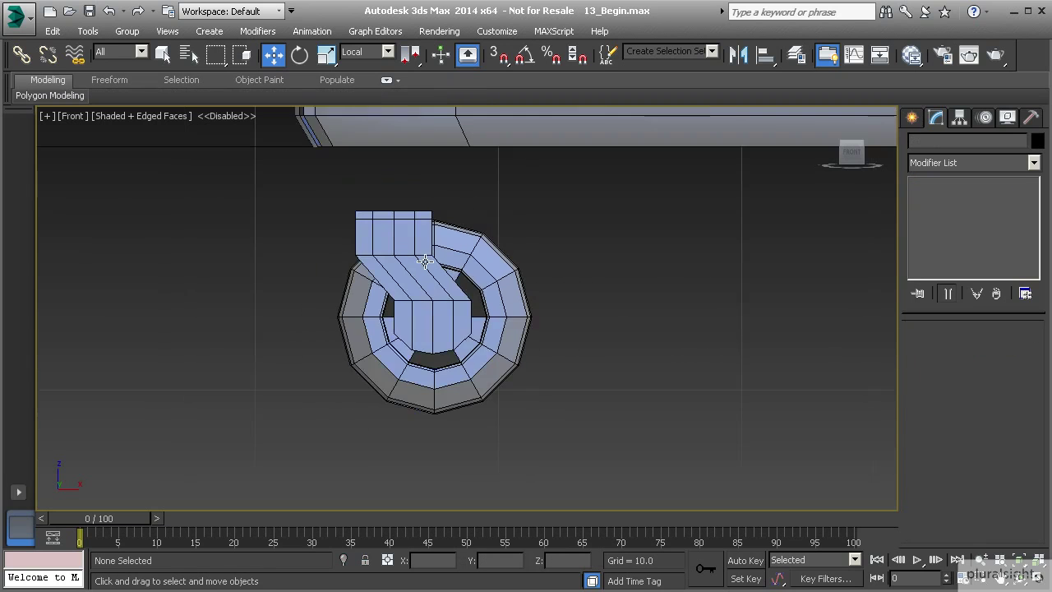
{"action": "key", "text": "p"}
{"action": "scroll", "coordinate": [425, 261], "scroll_direction": "down", "scroll_amount": 5}
{"action": "middle_click_drag", "start_coordinate": [395, 268], "coordinate": [504, 329], "text": "alt"}
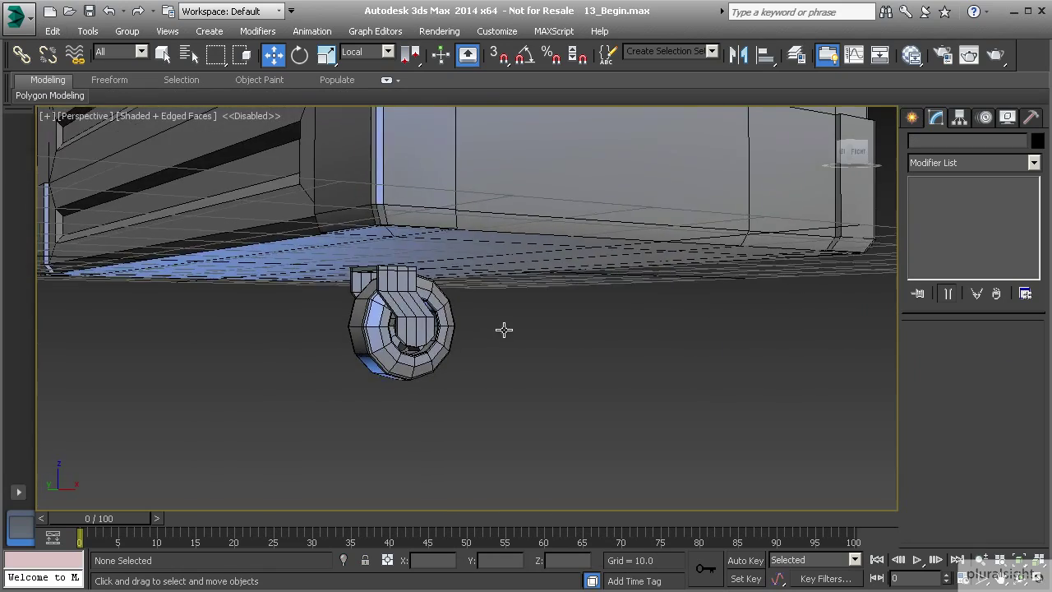
{"action": "middle_click_drag", "start_coordinate": [404, 300], "coordinate": [519, 277], "text": "alt"}
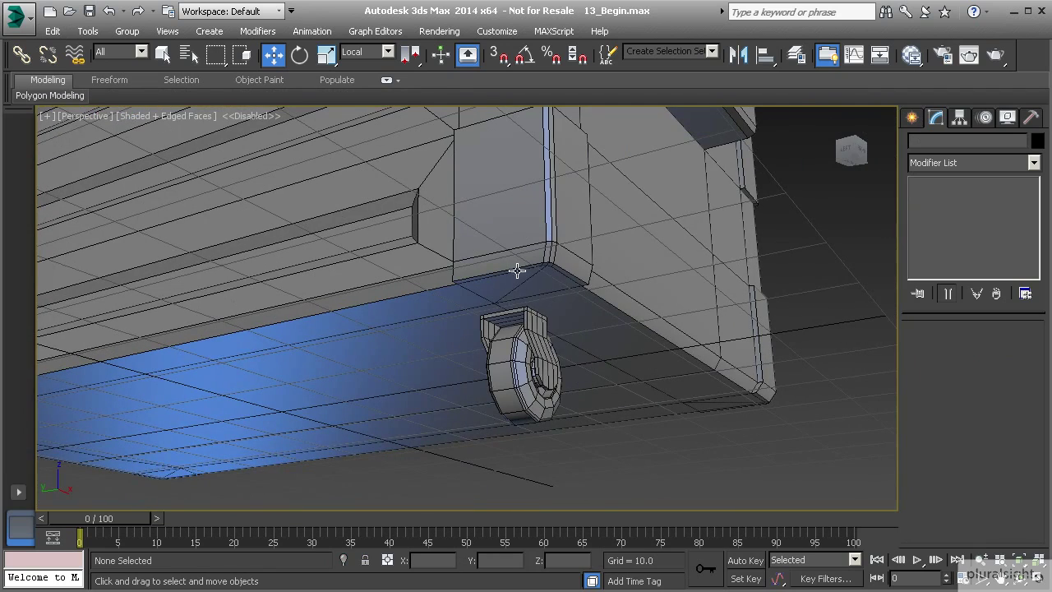
{"action": "middle_click_drag", "start_coordinate": [530, 305], "coordinate": [438, 431], "text": "alt"}
{"action": "left_click", "coordinate": [493, 371]}
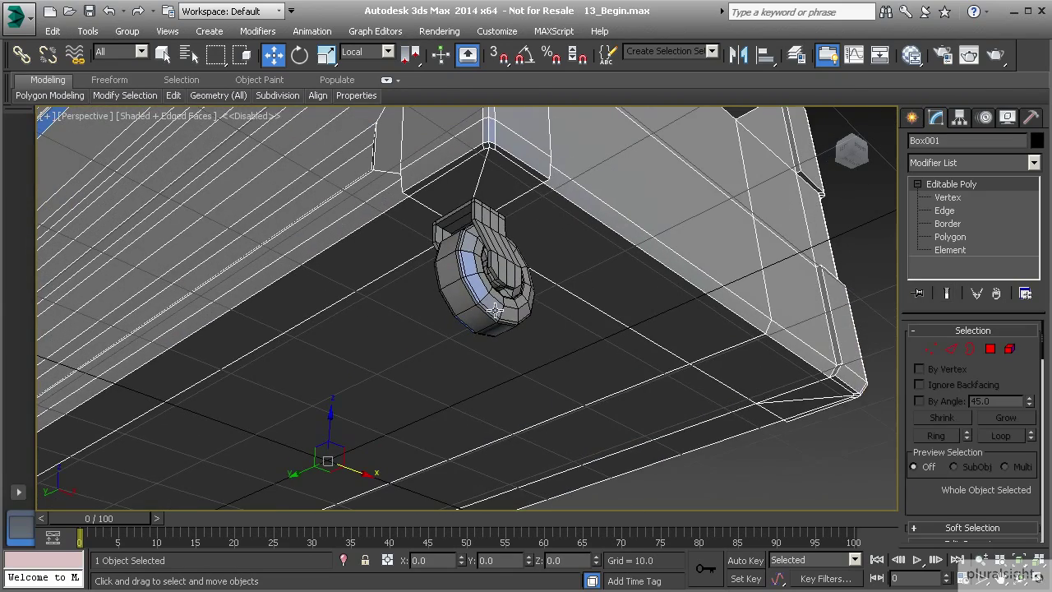
{"action": "left_click", "coordinate": [990, 348]}
{"action": "left_click", "coordinate": [473, 178]}
{"action": "middle_click_drag", "start_coordinate": [493, 169], "coordinate": [451, 282], "text": "alt"}
{"action": "left_click", "coordinate": [748, 239], "text": "ctrl"}
- At the dumpster's other end, select the short rim edge and the adjoining slanted edge on the underside
{"action": "middle_click_drag", "start_coordinate": [521, 313], "coordinate": [512, 288]}
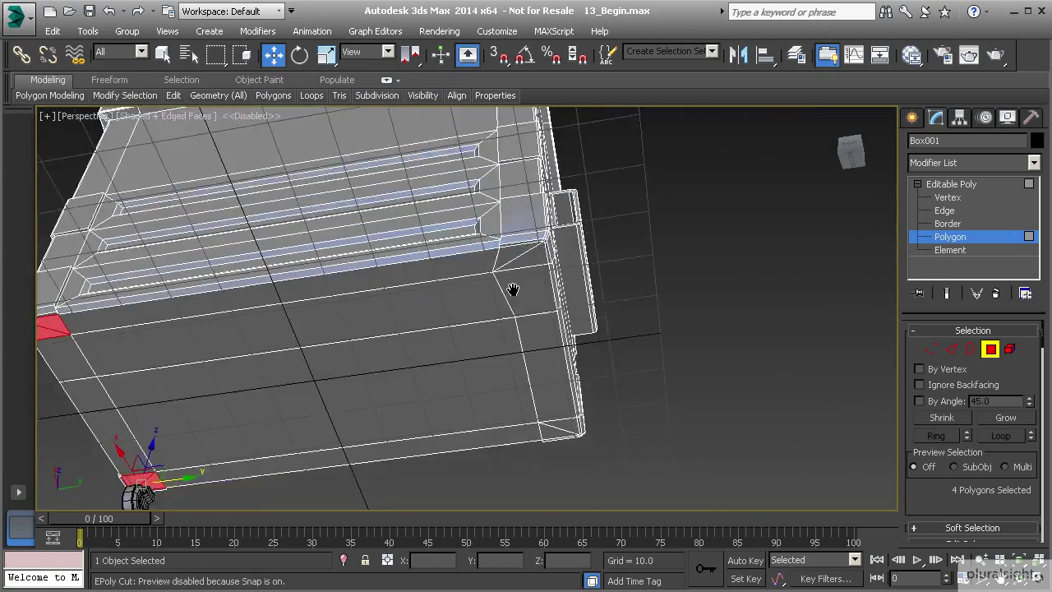
{"action": "scroll", "coordinate": [519, 323], "scroll_direction": "up", "scroll_amount": 3}
{"action": "middle_click_drag", "start_coordinate": [518, 323], "coordinate": [531, 207], "text": "alt"}
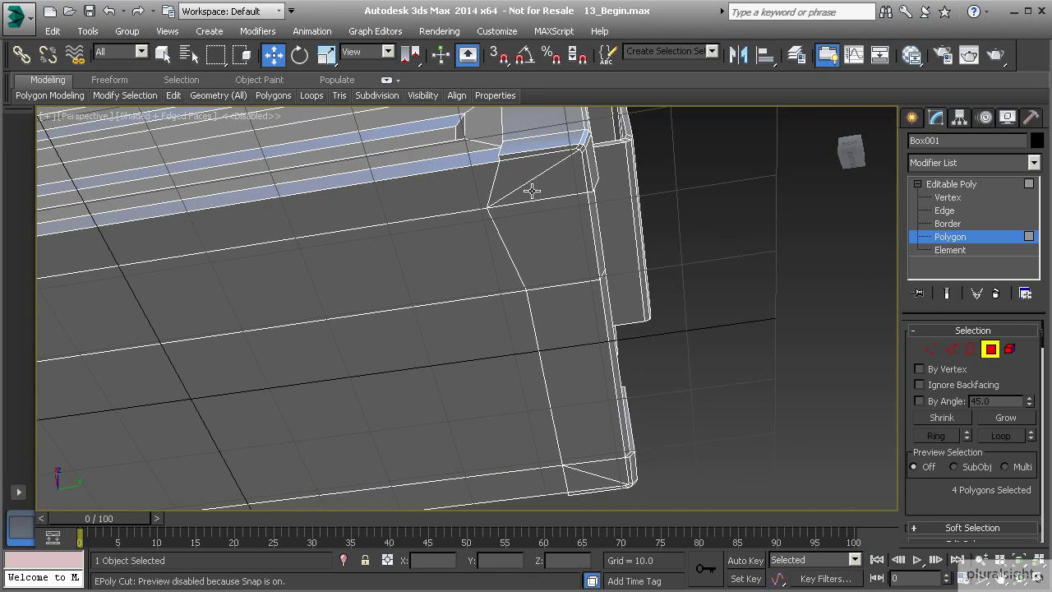
{"action": "middle_click_drag", "start_coordinate": [494, 228], "coordinate": [521, 199], "text": "alt"}
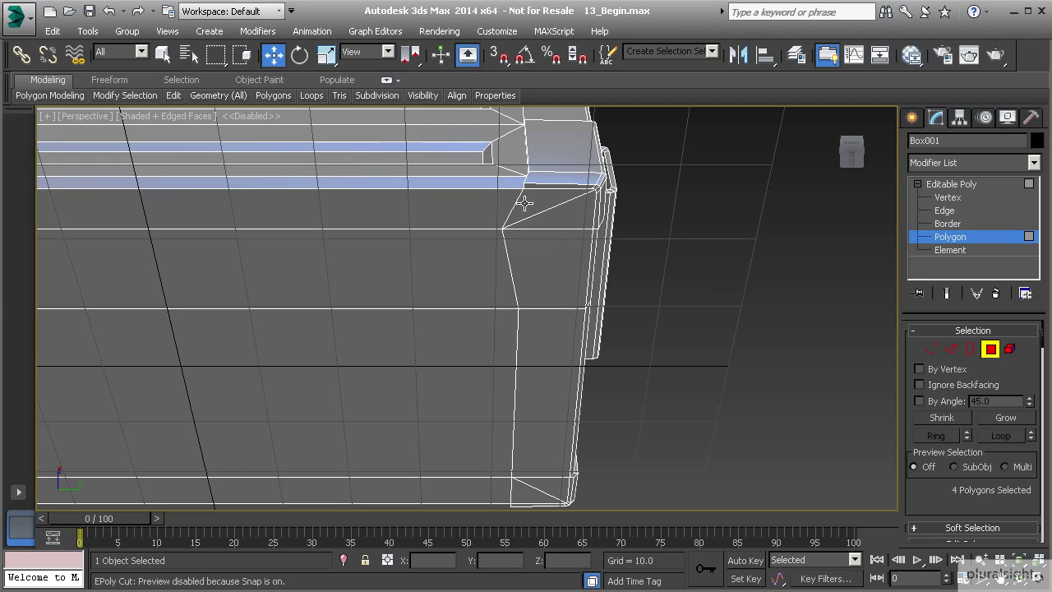
{"action": "left_click", "coordinate": [951, 348]}
{"action": "left_click", "coordinate": [515, 201]}
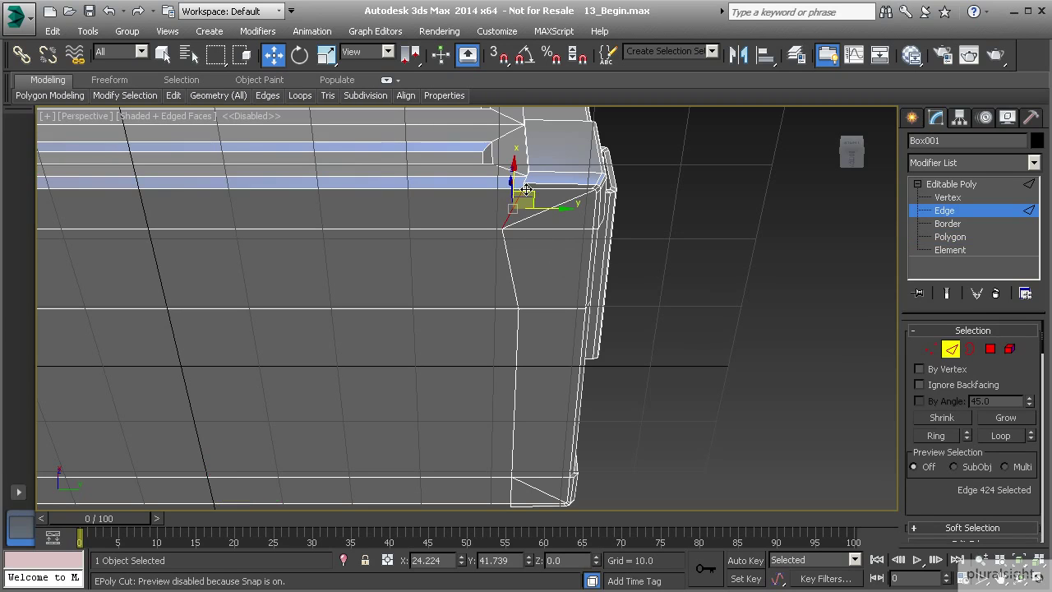
{"action": "scroll", "coordinate": [523, 186], "scroll_direction": "up", "scroll_amount": 5}
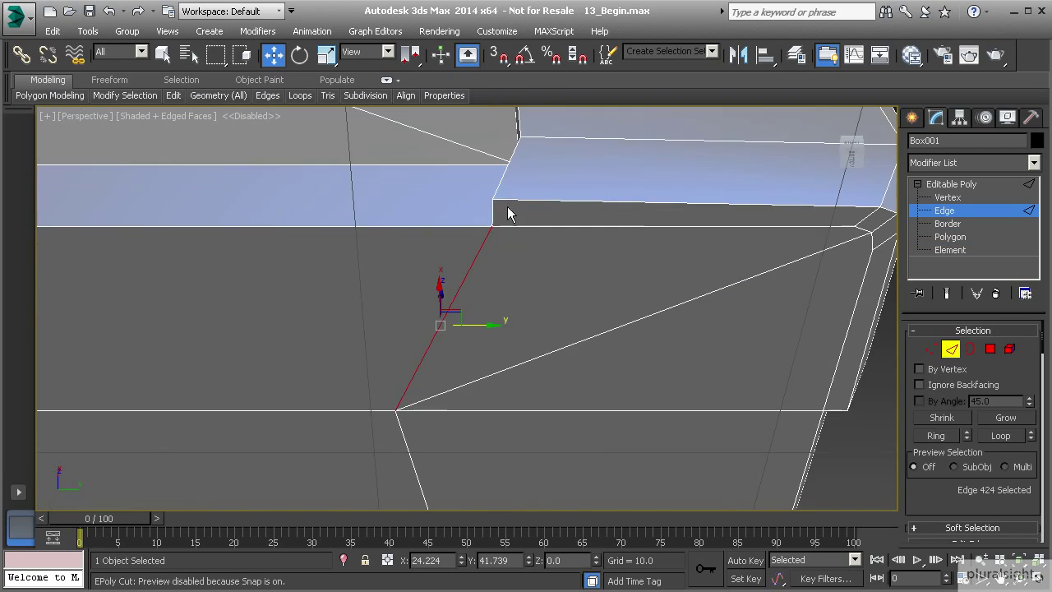
{"action": "left_click", "coordinate": [492, 211]}
{"action": "left_click", "coordinate": [462, 282], "text": "ctrl"}
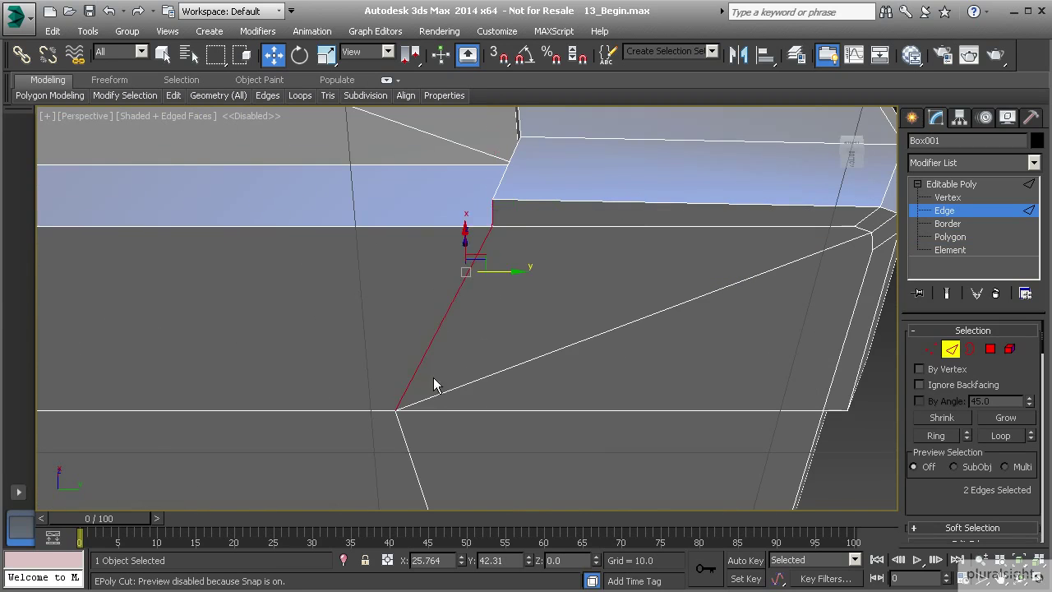
- Extend the edge selection along the crooked line across the underside to the opposite rim, totaling six edges
{"action": "middle_click_drag", "start_coordinate": [462, 282], "coordinate": [457, 305], "text": "alt"}
{"action": "left_click", "coordinate": [459, 308], "text": "ctrl"}
{"action": "left_click", "coordinate": [477, 401], "text": "ctrl"}
{"action": "middle_click_drag", "start_coordinate": [477, 402], "coordinate": [497, 302], "text": "alt"}
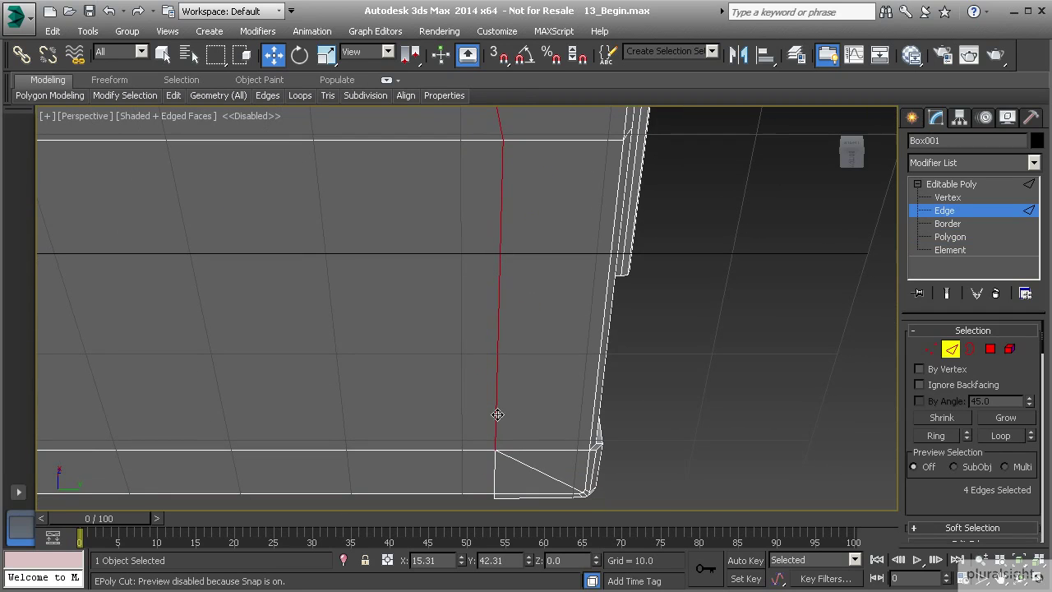
{"action": "left_click", "coordinate": [493, 465], "text": "ctrl"}
{"action": "middle_click_drag", "start_coordinate": [493, 465], "coordinate": [480, 368]}
{"action": "scroll", "coordinate": [480, 371], "scroll_direction": "up", "scroll_amount": 6}
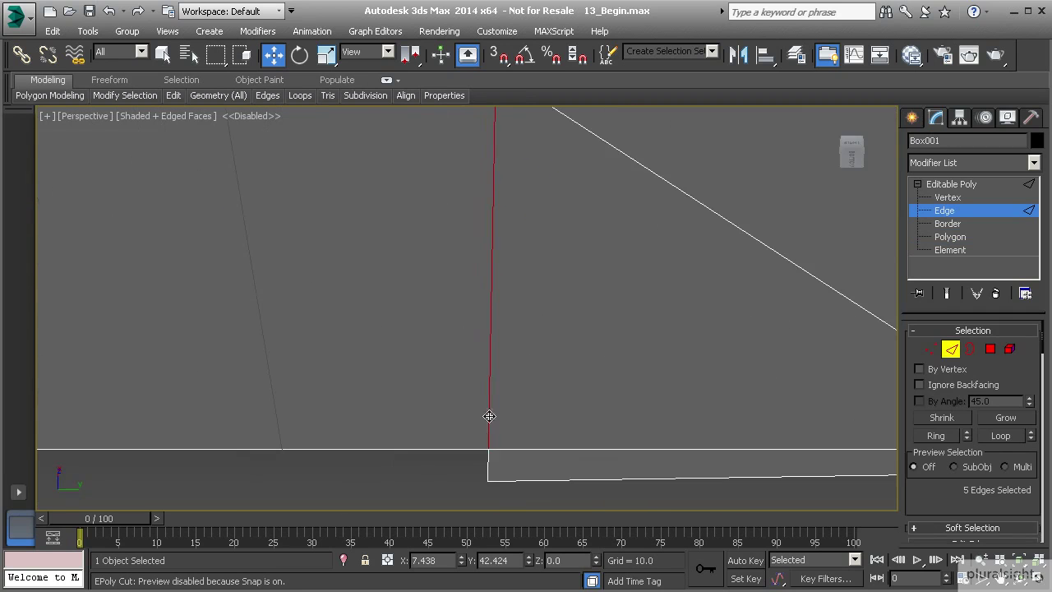
{"action": "scroll", "coordinate": [537, 285], "scroll_direction": "down", "scroll_amount": 3}
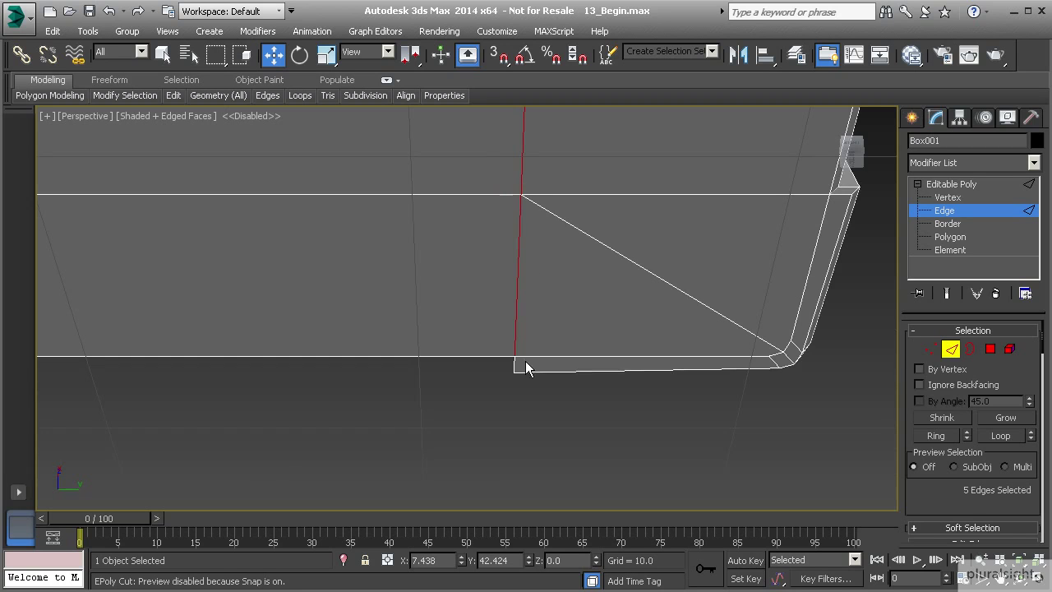
{"action": "scroll", "coordinate": [526, 367], "scroll_direction": "up", "scroll_amount": 3}
{"action": "middle_click_drag", "start_coordinate": [460, 340], "coordinate": [610, 350], "text": "alt"}
{"action": "scroll", "coordinate": [507, 353], "scroll_direction": "down", "scroll_amount": 4}
{"action": "middle_click_drag", "start_coordinate": [610, 349], "coordinate": [566, 383]}
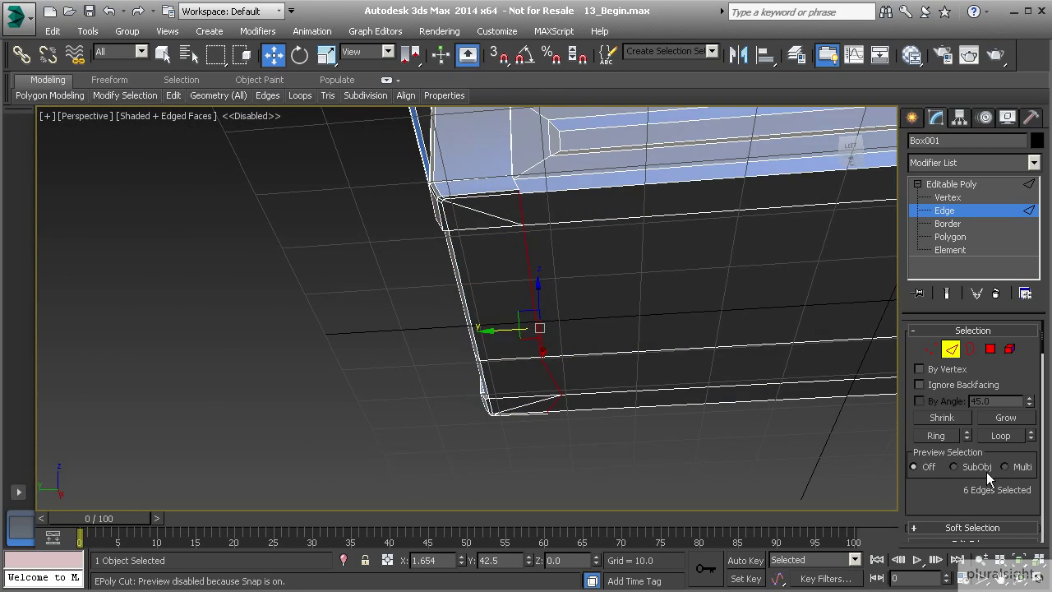
- Make the selected edges planar in Y and move them along Y toward the near end of the dumpster
{"action": "scroll", "coordinate": [1007, 400], "scroll_direction": "down", "scroll_amount": 5}
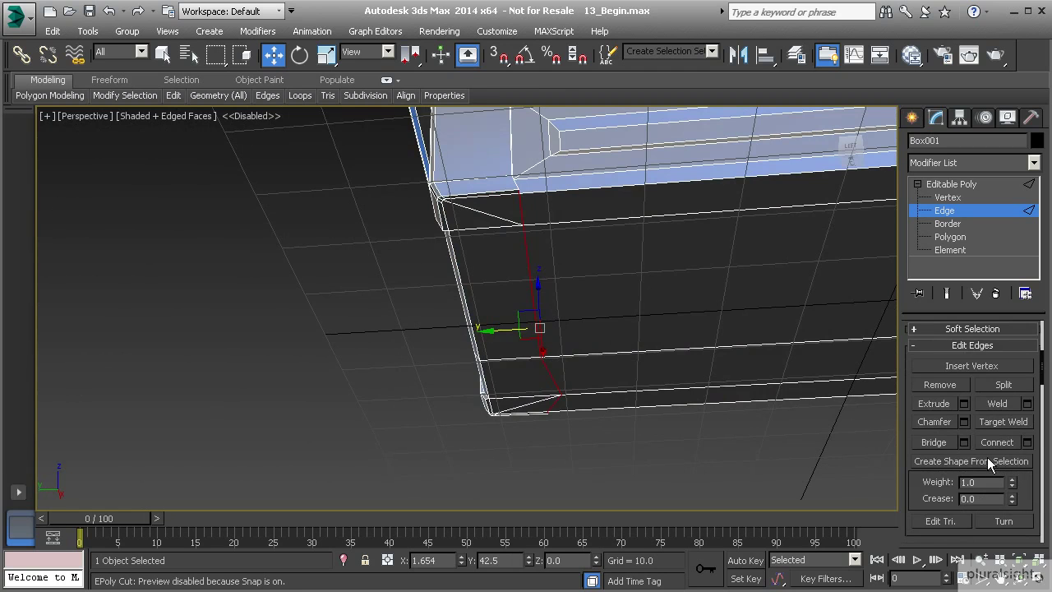
{"action": "scroll", "coordinate": [989, 457], "scroll_direction": "down", "scroll_amount": 2}
{"action": "scroll", "coordinate": [987, 457], "scroll_direction": "down", "scroll_amount": 10}
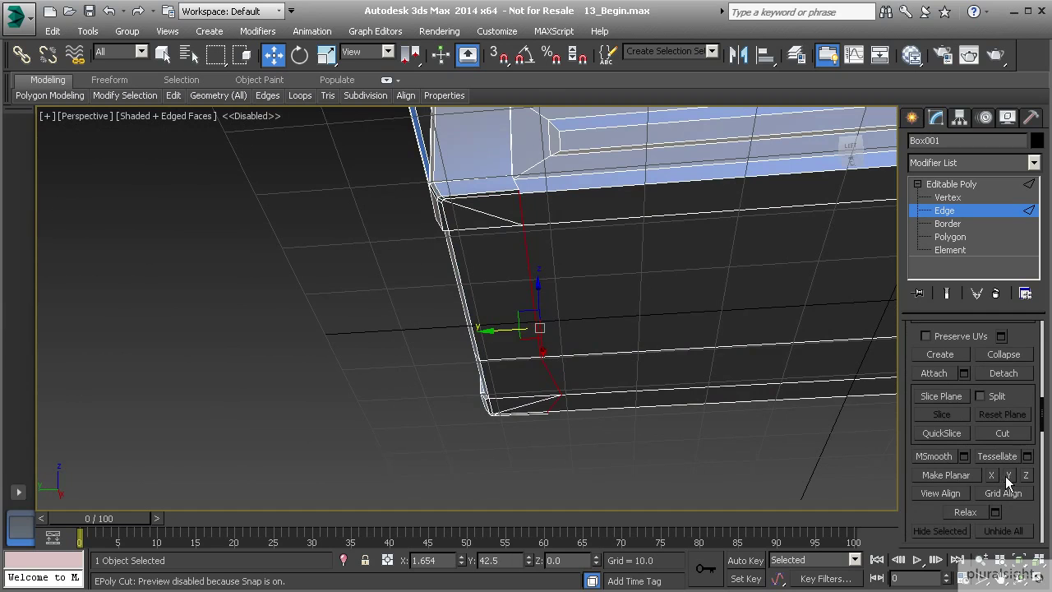
{"action": "left_click", "coordinate": [1009, 476]}
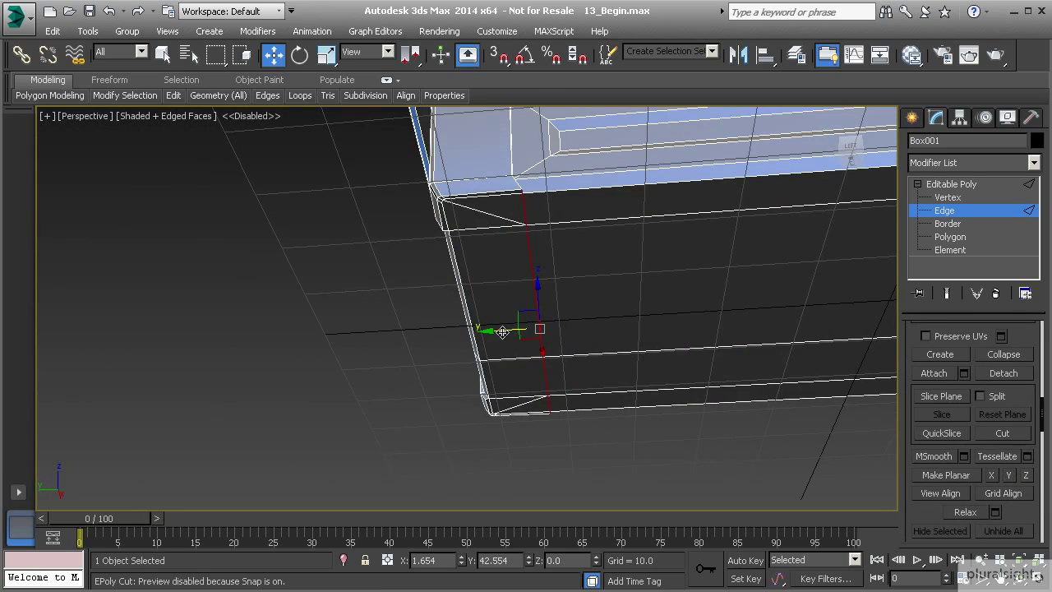
{"action": "left_click_drag", "start_coordinate": [499, 331], "coordinate": [495, 332]}
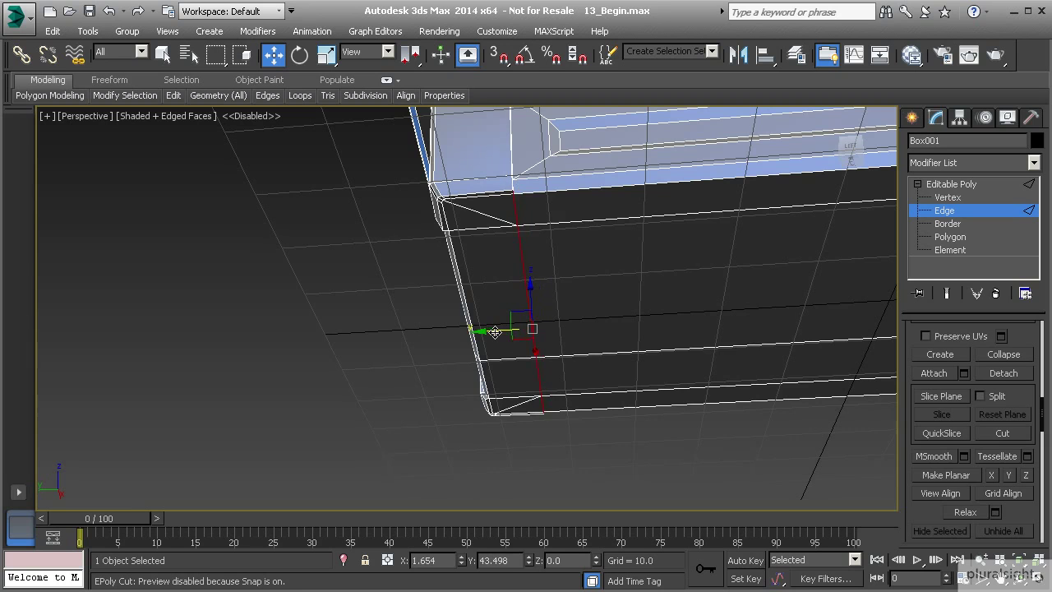
- In the Left view, shift the selected edges along Y to line up with the vertical panel edge above them
{"action": "key", "text": "l"}
{"action": "middle_click_drag", "start_coordinate": [480, 371], "coordinate": [668, 358], "text": "alt"}
{"action": "left_click", "coordinate": [848, 151]}
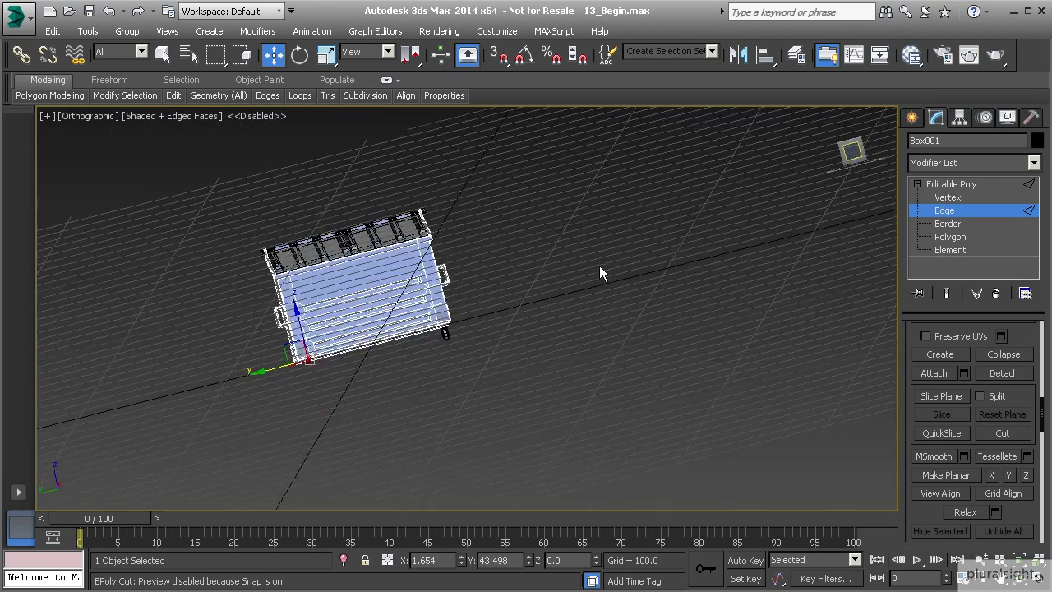
{"action": "middle_click_drag", "start_coordinate": [515, 274], "coordinate": [682, 327]}
{"action": "scroll", "coordinate": [515, 335], "scroll_direction": "up", "scroll_amount": 5}
{"action": "middle_click_drag", "start_coordinate": [459, 368], "coordinate": [572, 239]}
{"action": "scroll", "coordinate": [501, 345], "scroll_direction": "up", "scroll_amount": 8}
{"action": "scroll", "coordinate": [505, 355], "scroll_direction": "up", "scroll_amount": 3}
{"action": "left_click_drag", "start_coordinate": [422, 337], "coordinate": [456, 332]}
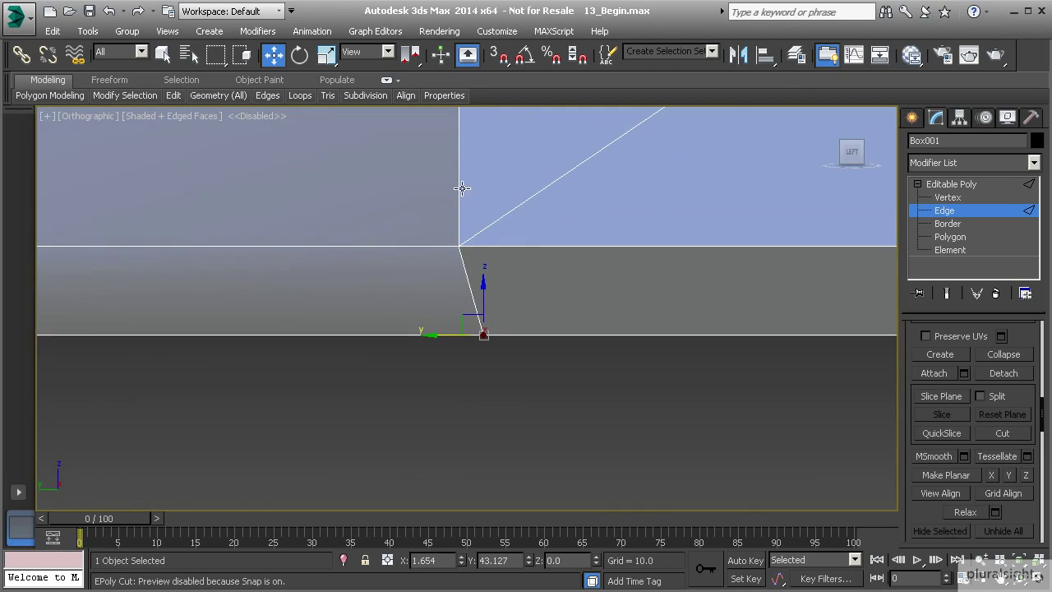
{"action": "left_click_drag", "start_coordinate": [446, 338], "coordinate": [422, 333]}
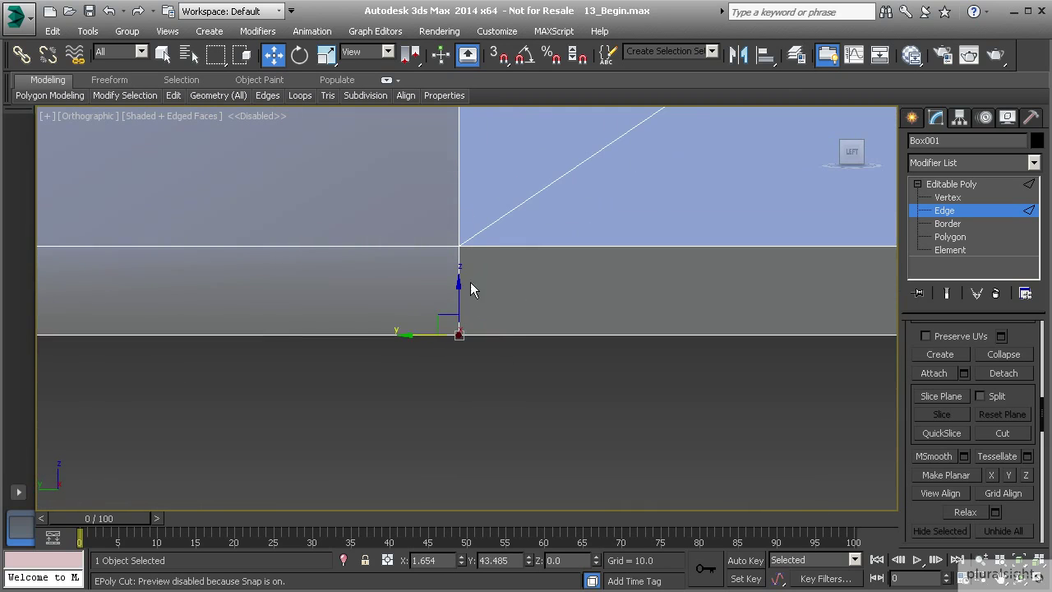
- Switch to polygon level and add the underside polygons at the two remaining corners to the selection, covering all four corners
{"action": "scroll", "coordinate": [467, 312], "scroll_direction": "down", "scroll_amount": 6}
{"action": "key", "text": "p"}
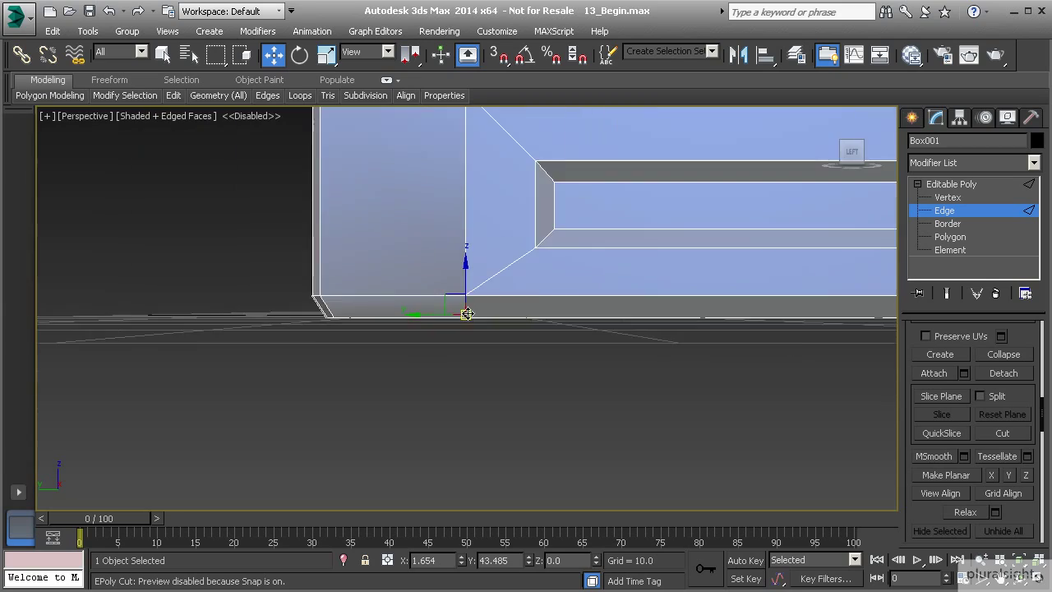
{"action": "middle_click_drag", "start_coordinate": [451, 341], "coordinate": [353, 260], "text": "alt"}
{"action": "scroll", "coordinate": [488, 293], "scroll_direction": "down", "scroll_amount": 2}
{"action": "middle_click_drag", "start_coordinate": [491, 289], "coordinate": [435, 253]}
{"action": "scroll", "coordinate": [606, 277], "scroll_direction": "down", "scroll_amount": 2}
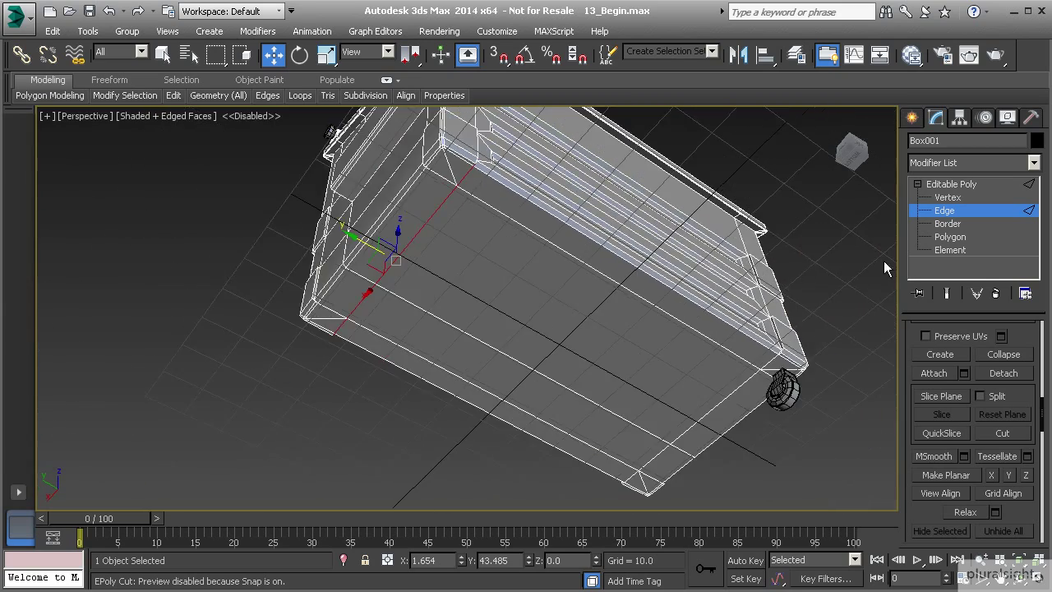
{"action": "left_click", "coordinate": [951, 237]}
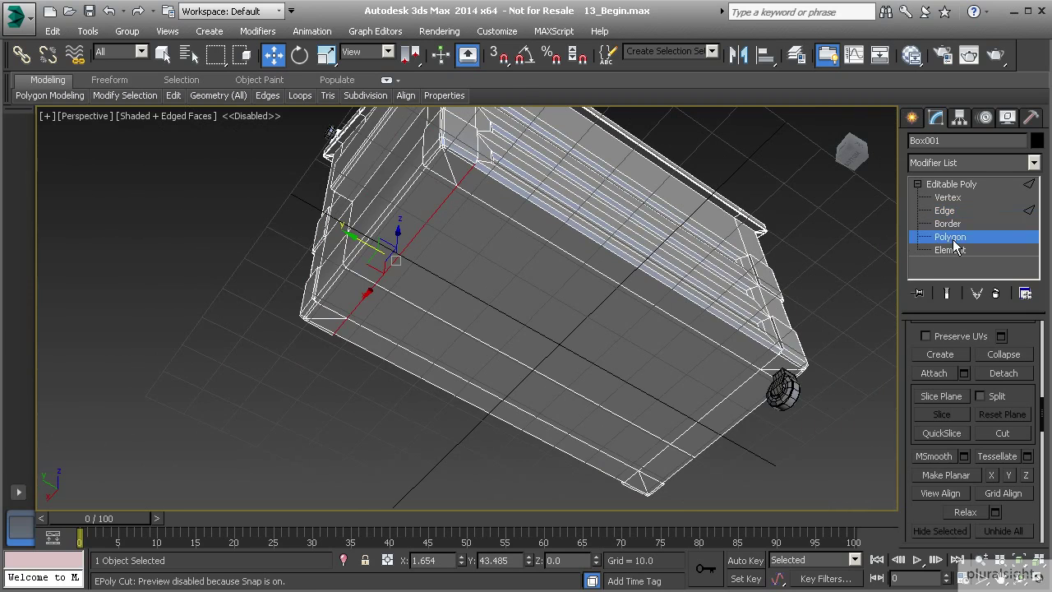
{"action": "left_click", "coordinate": [468, 177], "text": "ctrl"}
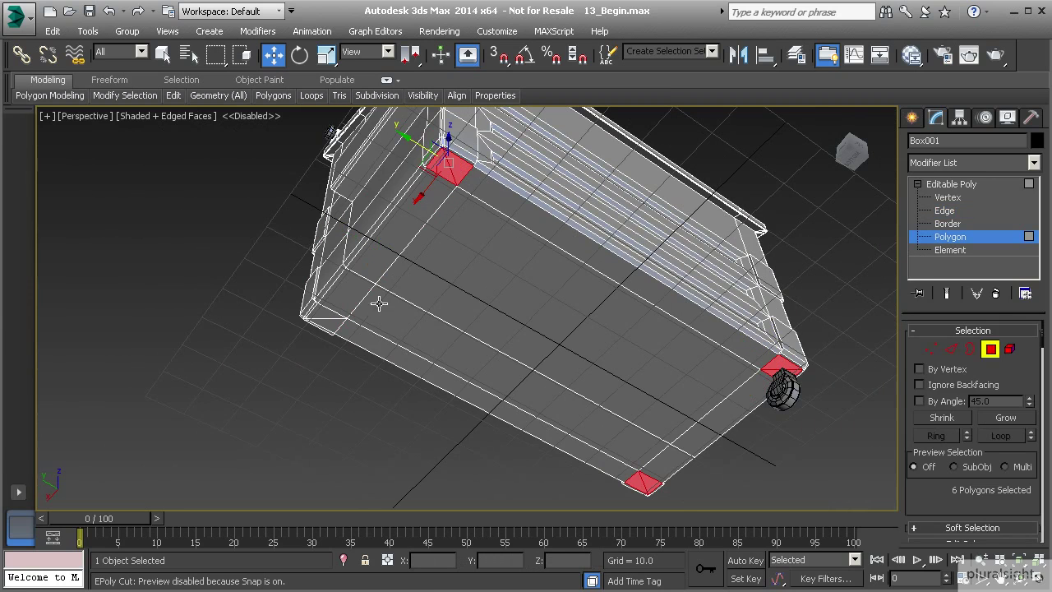
{"action": "left_click", "coordinate": [325, 319], "text": "ctrl"}
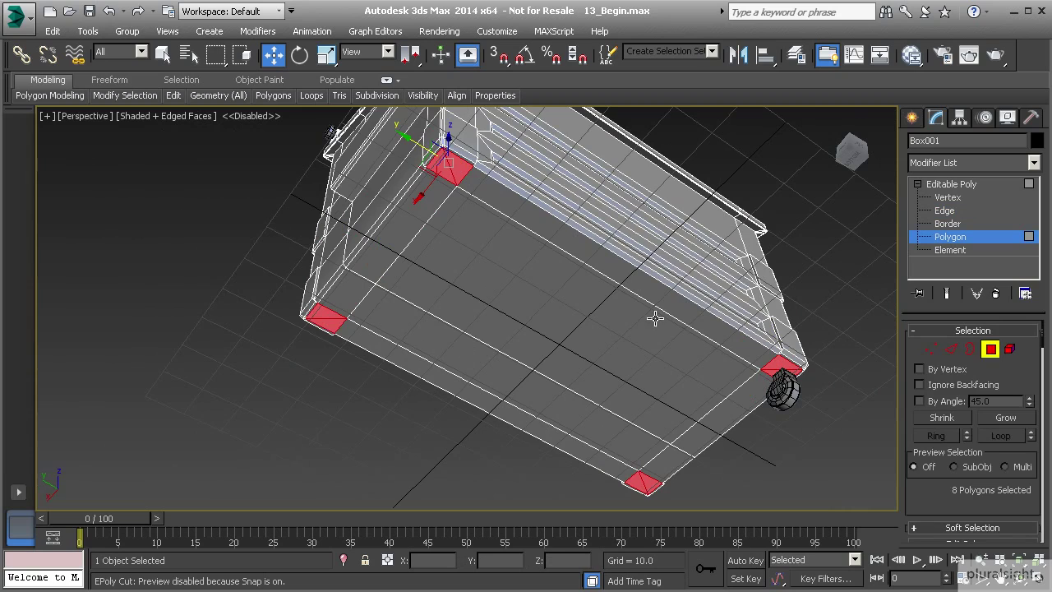
{"action": "middle_click_drag", "start_coordinate": [599, 311], "coordinate": [629, 419], "text": "alt"}
{"action": "scroll", "coordinate": [582, 376], "scroll_direction": "up", "scroll_amount": 2}
{"action": "scroll", "coordinate": [629, 419], "scroll_direction": "up", "scroll_amount": 2}
{"action": "scroll", "coordinate": [951, 469], "scroll_direction": "down", "scroll_amount": 5}
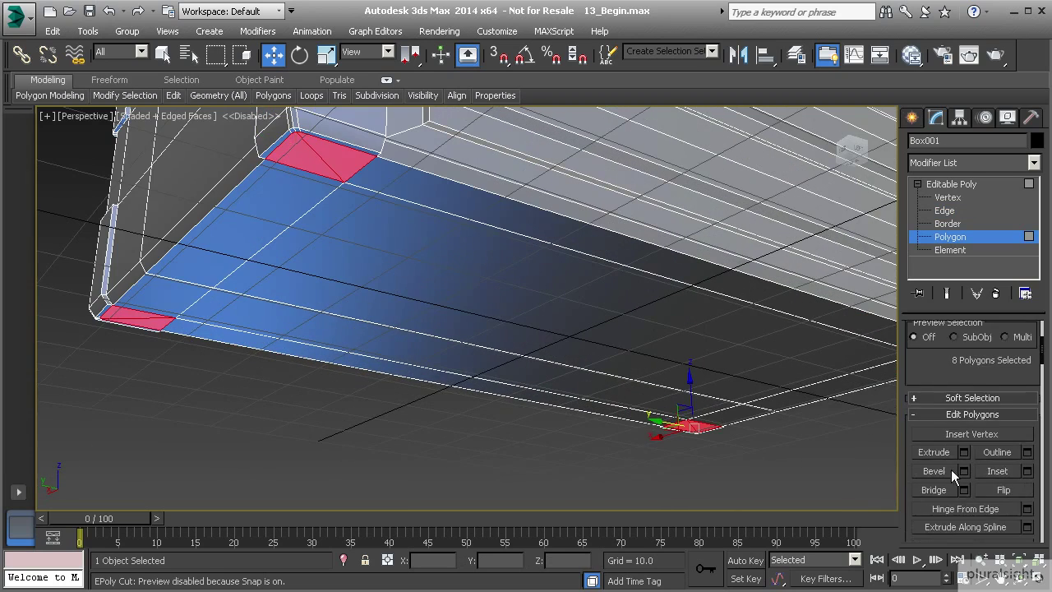
{"action": "left_click", "coordinate": [963, 471]}
{"action": "middle_click_drag", "start_coordinate": [267, 214], "coordinate": [320, 253]}
{"action": "left_click", "coordinate": [492, 319]}
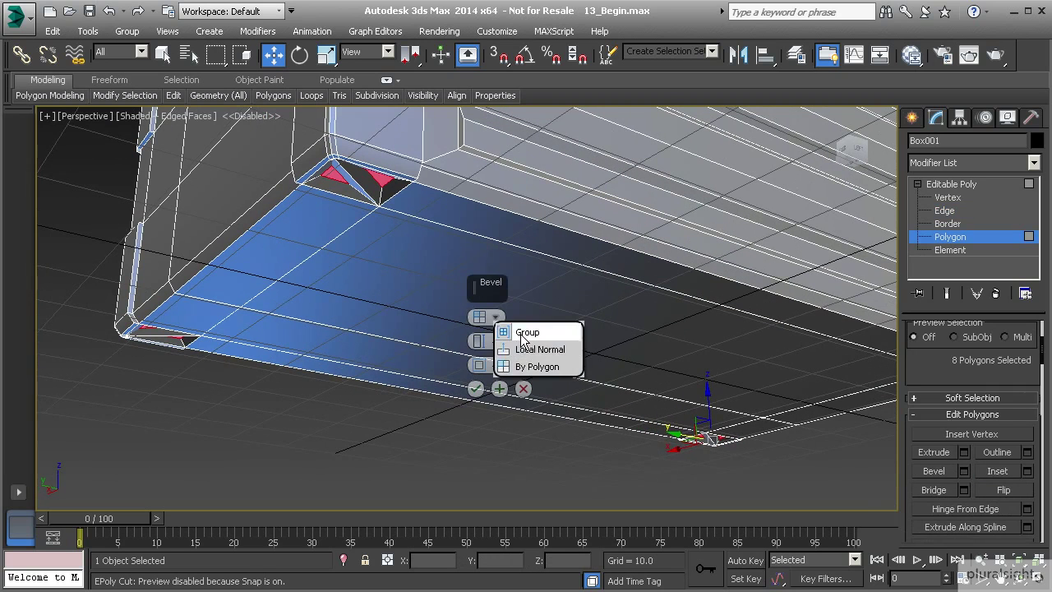
{"action": "left_click", "coordinate": [526, 332]}
{"action": "left_click_drag", "start_coordinate": [479, 349], "coordinate": [358, 274]}
{"action": "middle_click_drag", "start_coordinate": [359, 274], "coordinate": [395, 320], "text": "alt"}
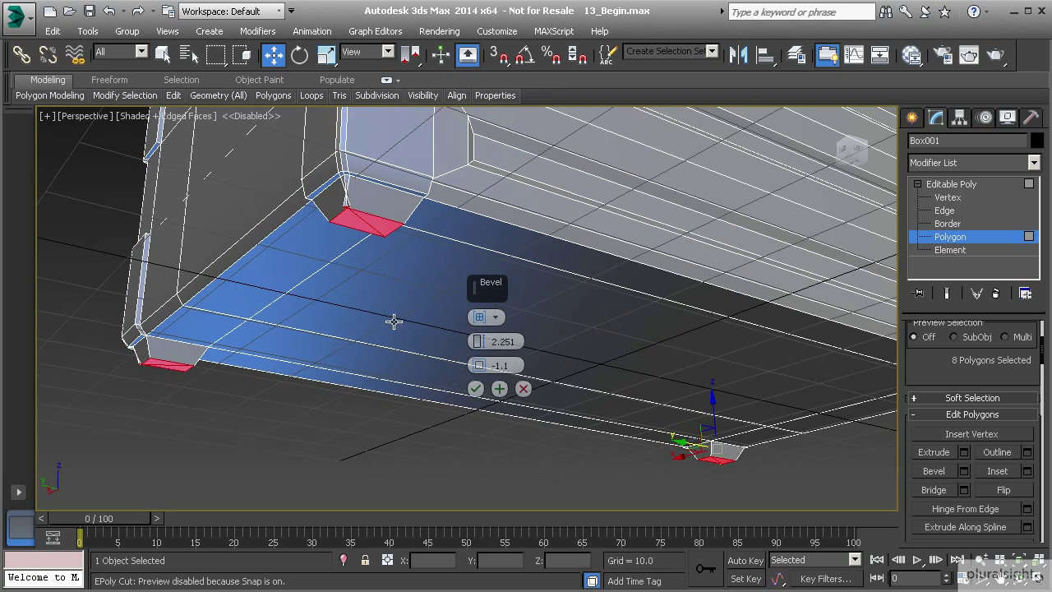
{"action": "left_click_drag", "start_coordinate": [482, 366], "coordinate": [479, 361]}
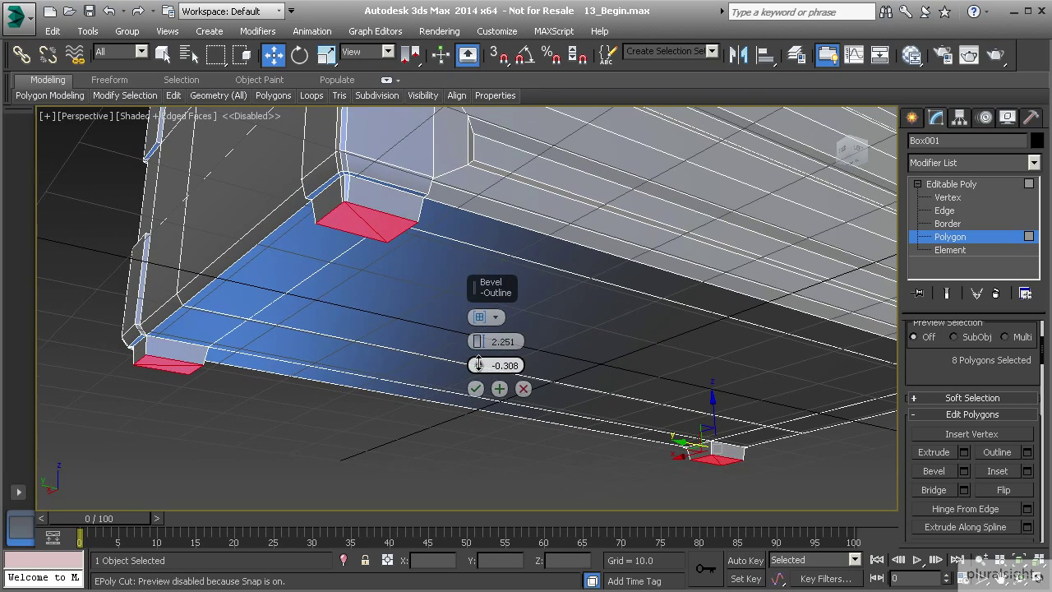
{"action": "mouse_move", "coordinate": [338, 231]}
{"action": "middle_mouse_down", "text": "alt"}
{"action": "mouse_move", "coordinate": [352, 228]}
{"action": "mouse_move", "coordinate": [371, 246]}
{"action": "mouse_move", "coordinate": [364, 222]}
{"action": "mouse_move", "coordinate": [345, 250]}
{"action": "middle_mouse_up", "text": "alt"}
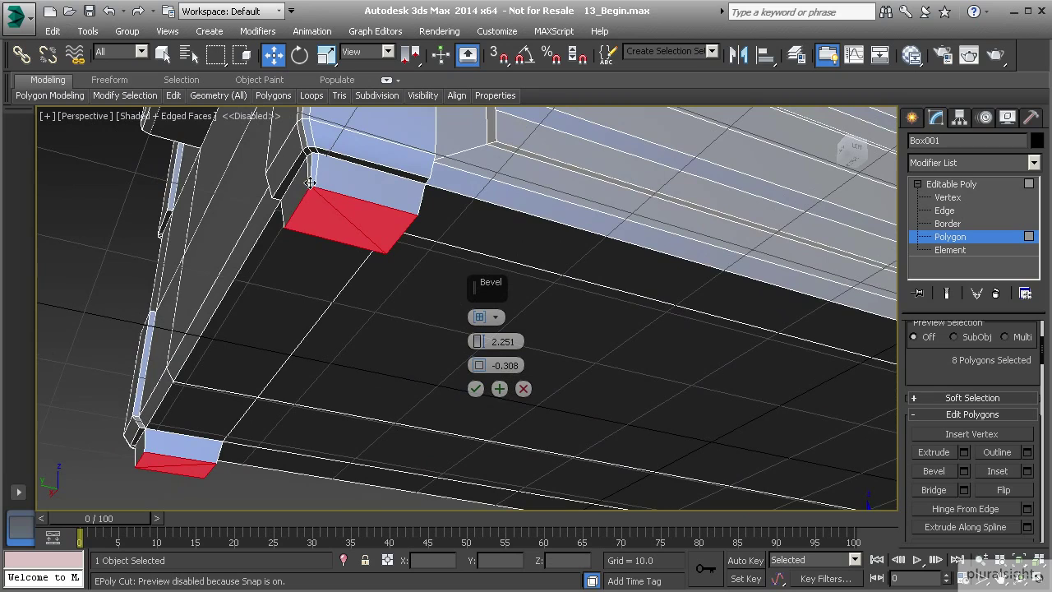
{"action": "mouse_move", "coordinate": [316, 187]}
{"action": "middle_mouse_down", "text": "alt"}
{"action": "mouse_move", "coordinate": [385, 230]}
{"action": "mouse_move", "coordinate": [322, 303]}
{"action": "mouse_move", "coordinate": [301, 295]}
{"action": "mouse_move", "coordinate": [409, 281]}
{"action": "middle_mouse_up", "text": "alt"}
{"action": "left_click_drag", "start_coordinate": [478, 367], "coordinate": [478, 367]}
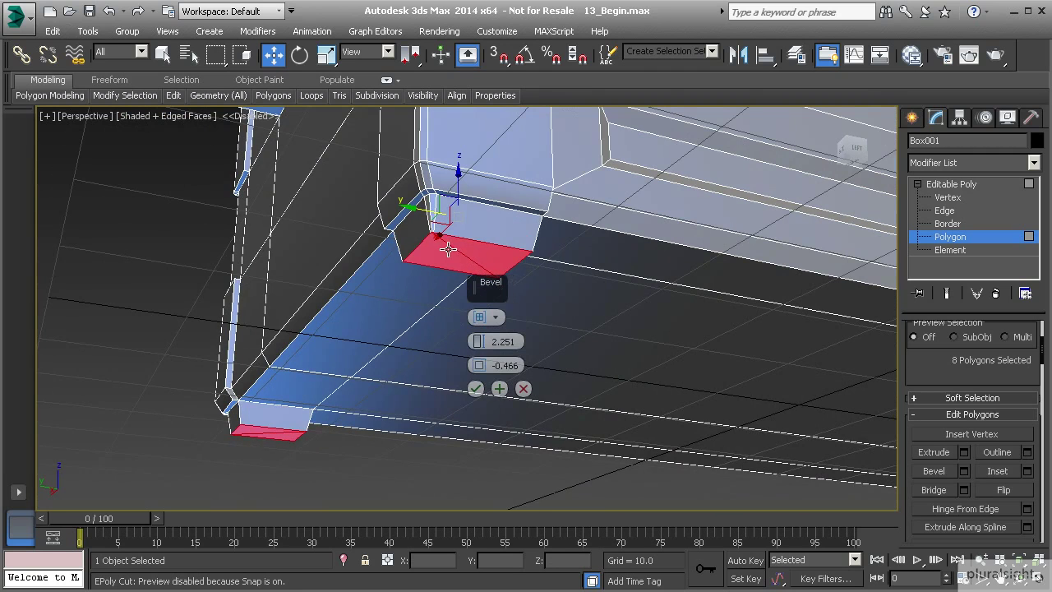
{"action": "left_click", "coordinate": [524, 390]}
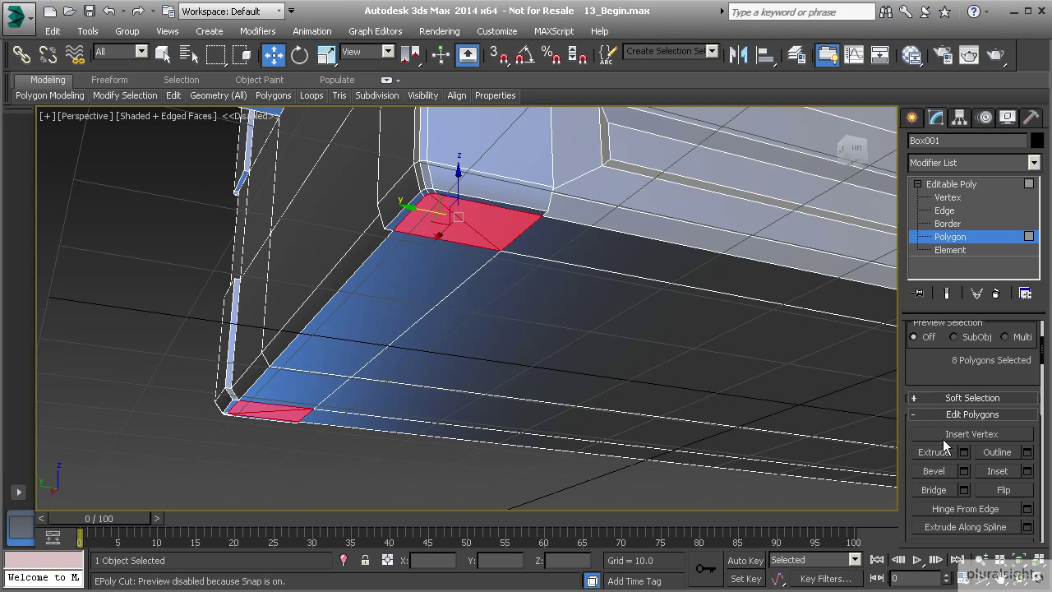
- Extrude the eight selected corner polygons by local normal to a height of about 2.679 so they reach the caster bracket
{"action": "left_click", "coordinate": [964, 452]}
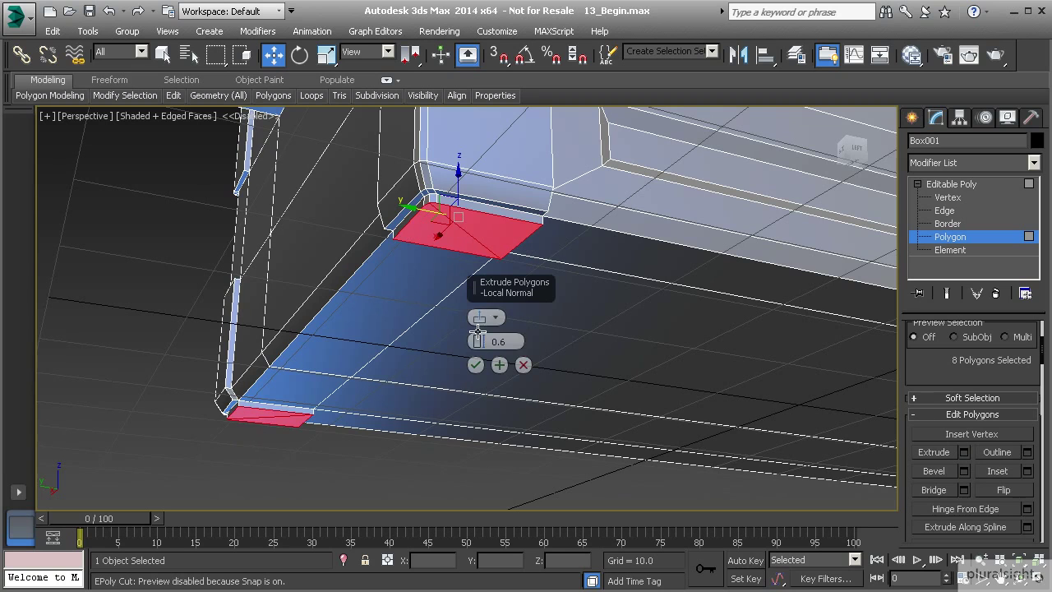
{"action": "left_click_drag", "start_coordinate": [479, 341], "coordinate": [479, 330]}
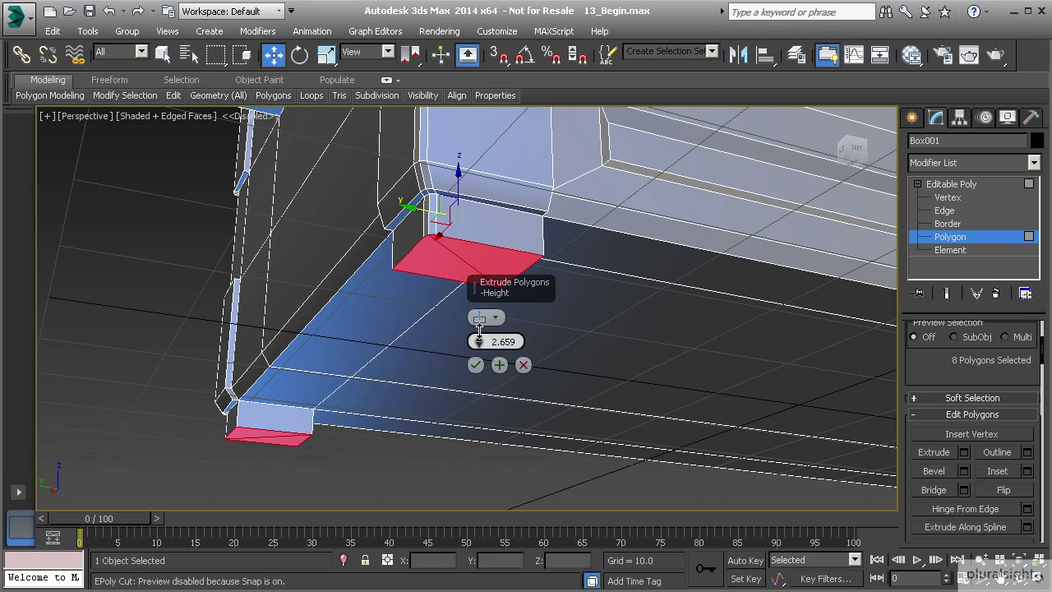
{"action": "mouse_move", "coordinate": [422, 282]}
{"action": "middle_mouse_down", "text": "alt"}
{"action": "mouse_move", "coordinate": [307, 277]}
{"action": "mouse_move", "coordinate": [761, 371]}
{"action": "mouse_move", "coordinate": [370, 332]}
{"action": "mouse_move", "coordinate": [460, 345]}
{"action": "mouse_move", "coordinate": [284, 352]}
{"action": "mouse_move", "coordinate": [538, 379]}
{"action": "mouse_move", "coordinate": [556, 413]}
{"action": "mouse_move", "coordinate": [531, 399]}
{"action": "mouse_move", "coordinate": [549, 298]}
{"action": "mouse_move", "coordinate": [586, 374]}
{"action": "mouse_move", "coordinate": [690, 185]}
{"action": "middle_mouse_up", "text": "alt"}
{"action": "middle_click_drag", "start_coordinate": [587, 337], "coordinate": [665, 185]}
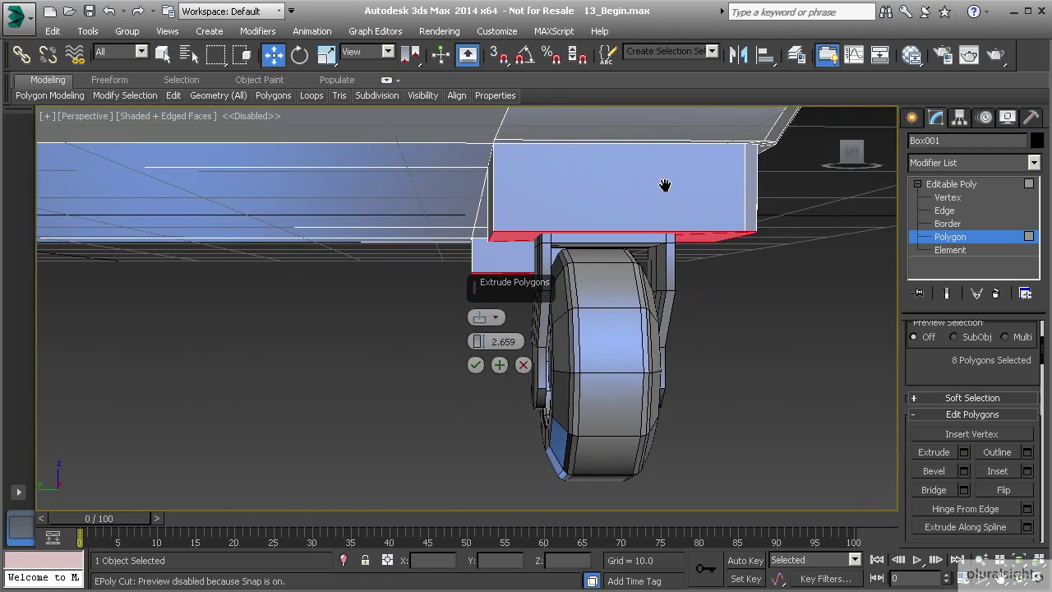
{"action": "left_click_drag", "start_coordinate": [479, 342], "coordinate": [479, 342]}
{"action": "scroll", "coordinate": [353, 322], "scroll_direction": "down", "scroll_amount": 2}
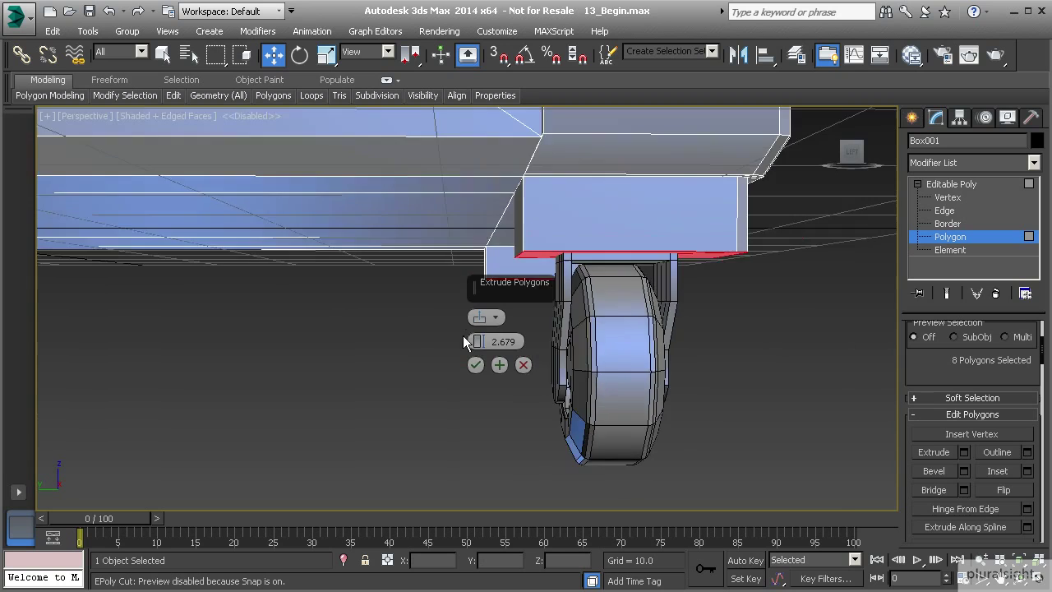
{"action": "scroll", "coordinate": [399, 357], "scroll_direction": "down", "scroll_amount": 1}
{"action": "left_click", "coordinate": [477, 362]}
- Scale the selected bottom faces inward so the four corner mounts taper downward, and leave polygon level
{"action": "middle_click_drag", "start_coordinate": [308, 346], "coordinate": [749, 359]}
{"action": "middle_click_drag", "start_coordinate": [639, 280], "coordinate": [660, 417]}
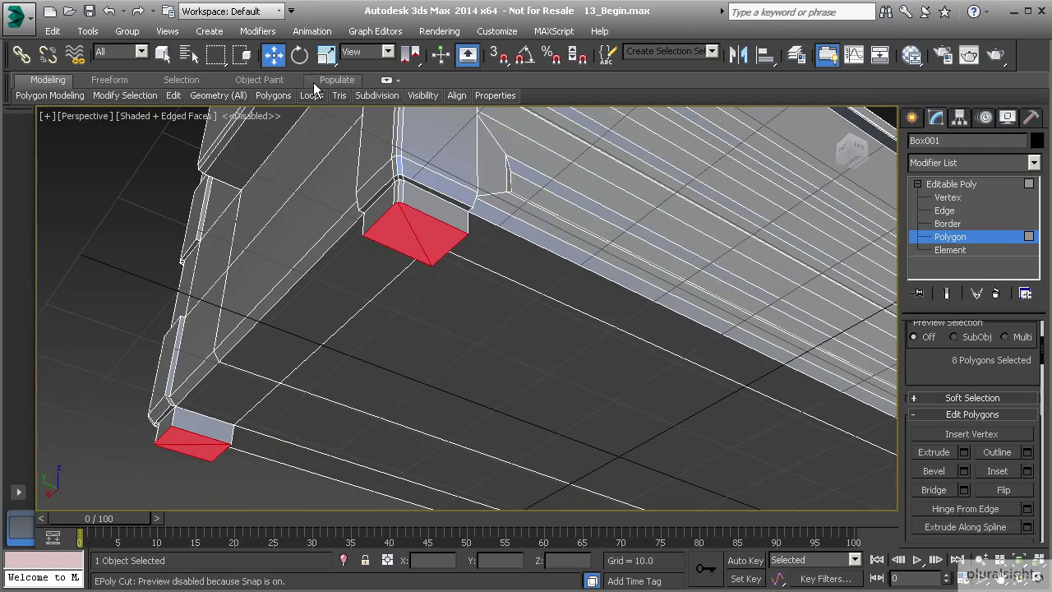
{"action": "left_click", "coordinate": [326, 54]}
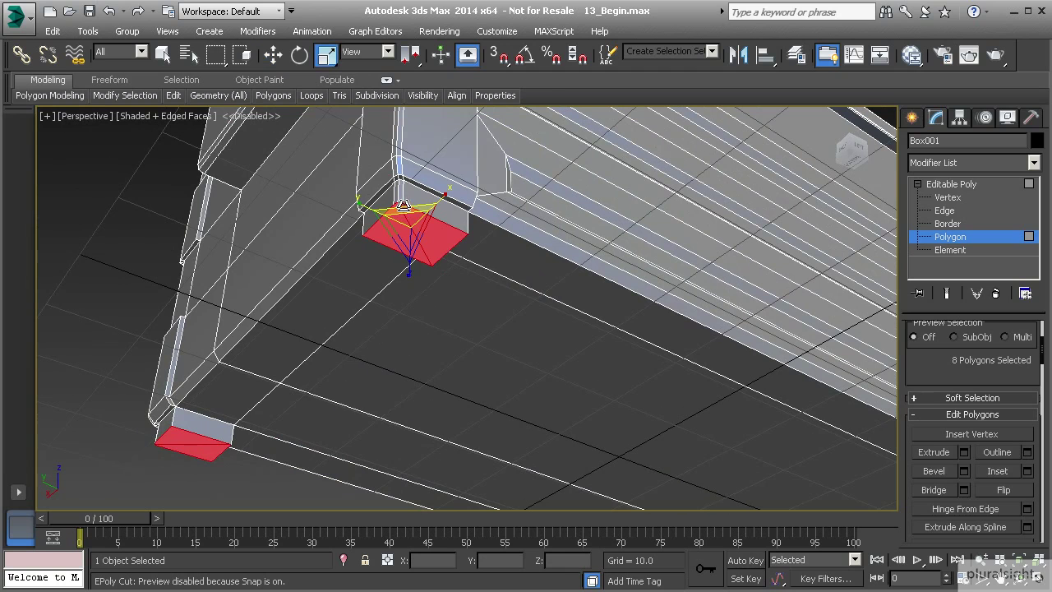
{"action": "left_click_drag", "start_coordinate": [403, 206], "coordinate": [408, 227]}
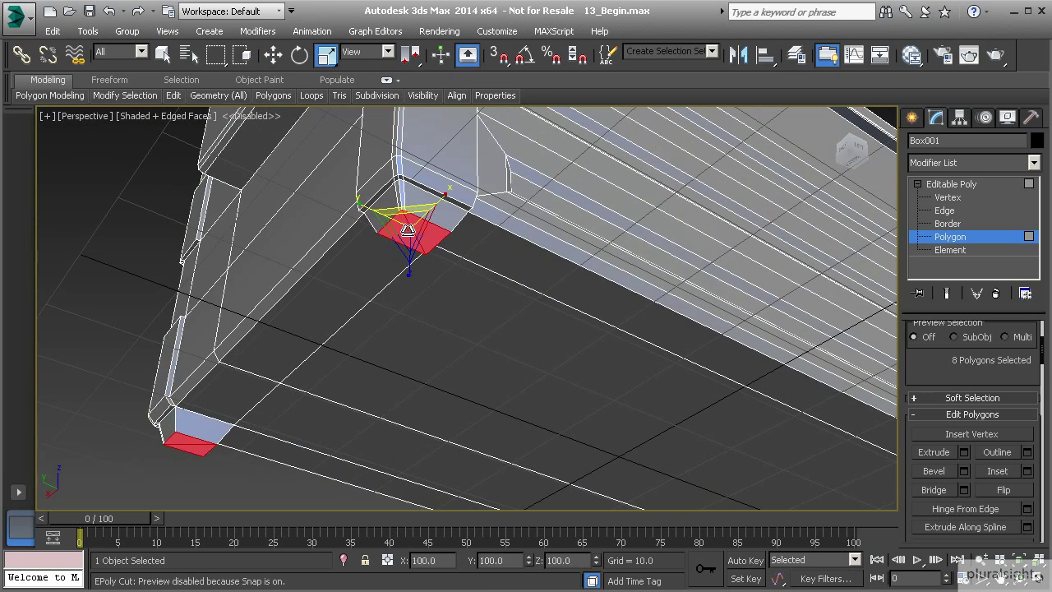
{"action": "scroll", "coordinate": [395, 202], "scroll_direction": "up", "scroll_amount": 5}
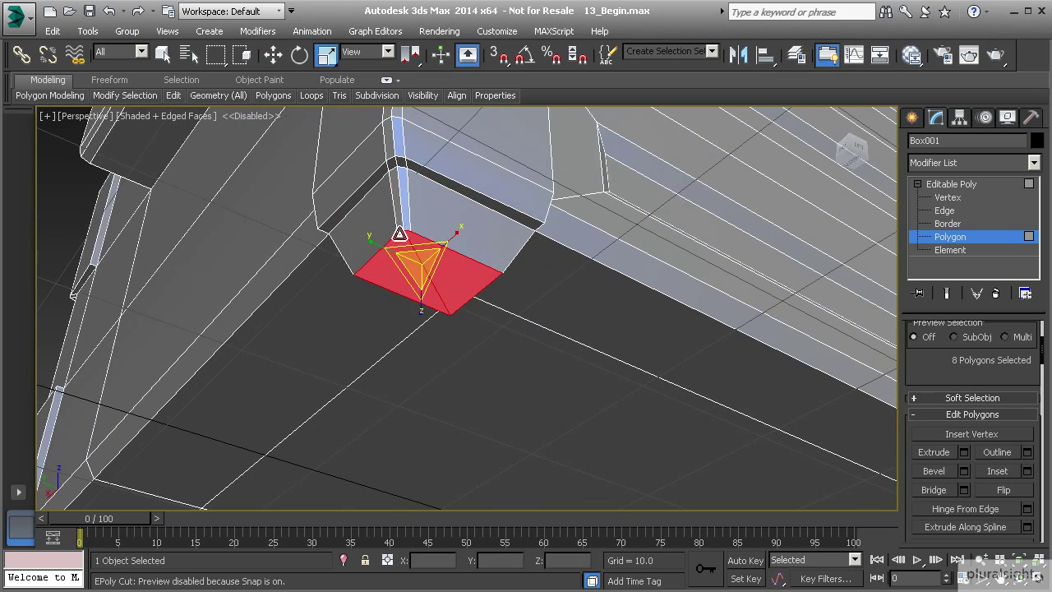
{"action": "mouse_move", "coordinate": [412, 251]}
{"action": "left_mouse_down"}
{"action": "mouse_move", "coordinate": [427, 322]}
{"action": "mouse_move", "coordinate": [415, 238]}
{"action": "mouse_move", "coordinate": [411, 250]}
{"action": "left_mouse_up"}
{"action": "middle_click_drag", "start_coordinate": [447, 287], "coordinate": [410, 296], "text": "alt"}
{"action": "middle_click_drag", "start_coordinate": [410, 295], "coordinate": [582, 289]}
{"action": "middle_click_drag", "start_coordinate": [423, 354], "coordinate": [813, 280]}
{"action": "left_click", "coordinate": [967, 237]}
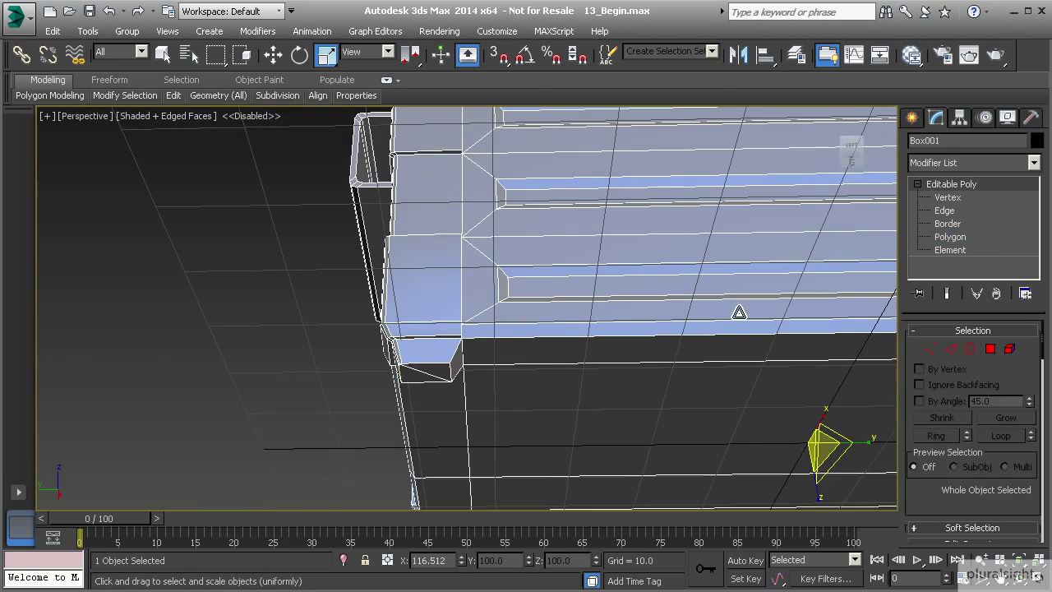
- Select the caster wheel with its bracket and move both about 0.645 along local Z to center them under the mount
{"action": "middle_click_drag", "start_coordinate": [608, 314], "coordinate": [371, 310]}
{"action": "scroll", "coordinate": [371, 310], "scroll_direction": "down", "scroll_amount": 2}
{"action": "middle_click_drag", "start_coordinate": [611, 333], "coordinate": [336, 335]}
{"action": "scroll", "coordinate": [520, 362], "scroll_direction": "up", "scroll_amount": 3}
{"action": "middle_click_drag", "start_coordinate": [520, 362], "coordinate": [477, 381], "text": "alt"}
{"action": "left_click", "coordinate": [500, 388]}
{"action": "left_click", "coordinate": [470, 358], "text": "ctrl"}
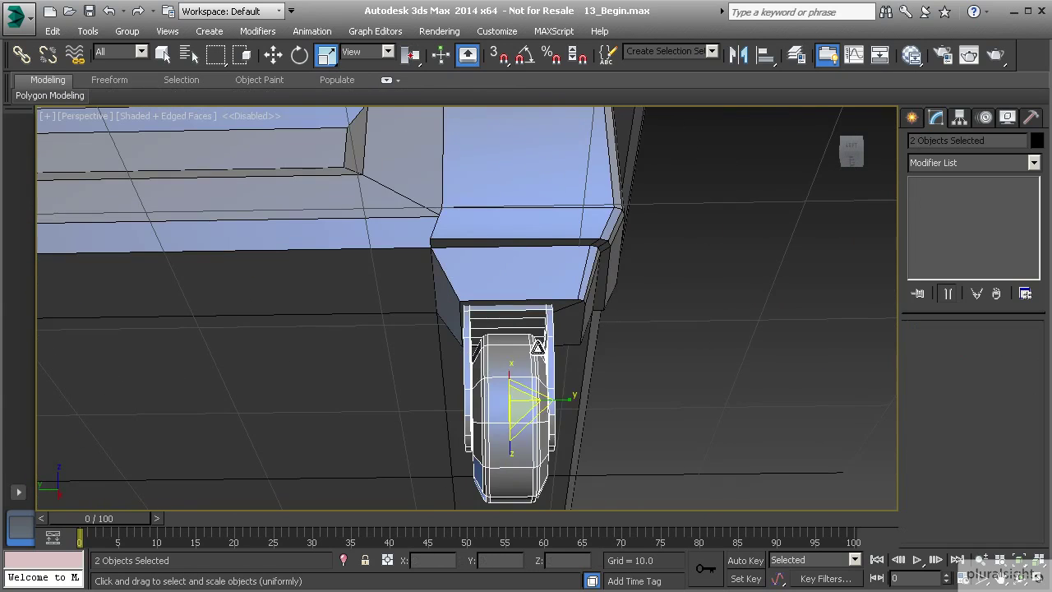
{"action": "middle_click_drag", "start_coordinate": [537, 348], "coordinate": [484, 341], "text": "alt"}
{"action": "left_click", "coordinate": [274, 54]}
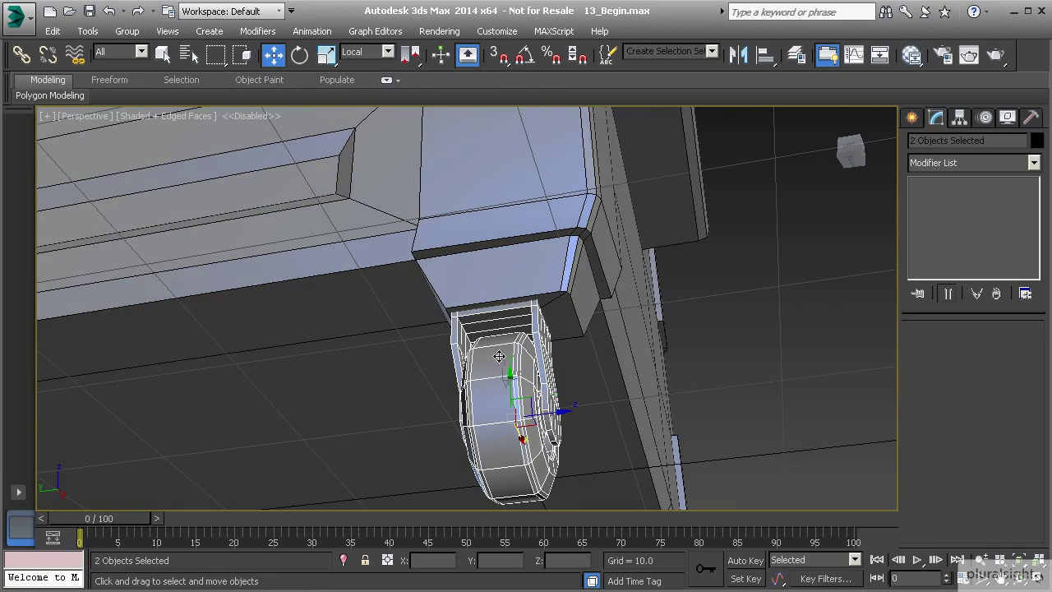
{"action": "left_click_drag", "start_coordinate": [560, 416], "coordinate": [565, 409]}
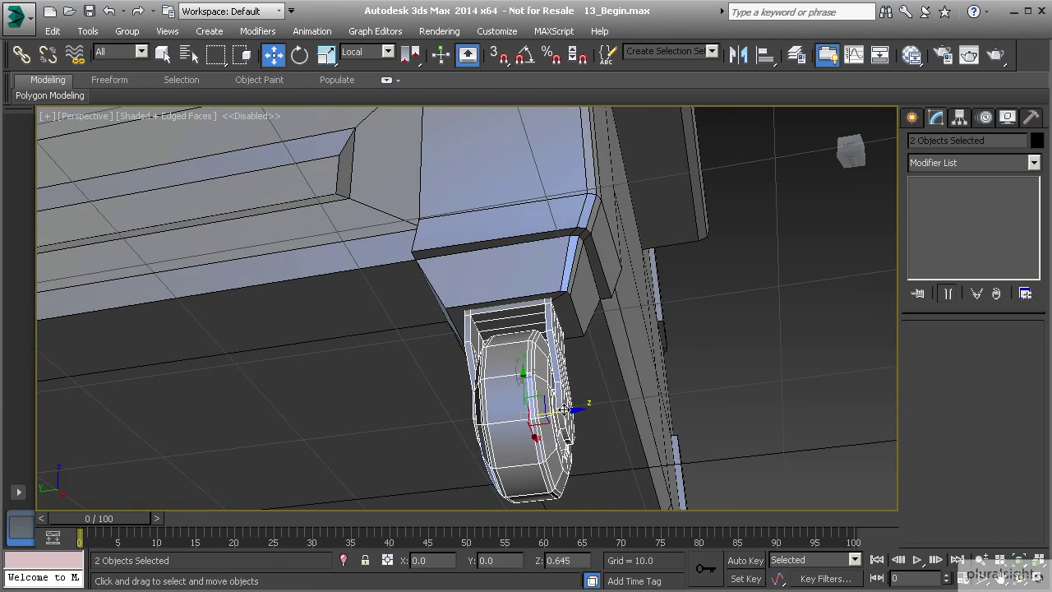
- Clone the wheel and bracket once as instances, offset along local X toward the opposite corner mount
{"action": "middle_click_drag", "start_coordinate": [555, 370], "coordinate": [458, 413], "text": "alt"}
{"action": "scroll", "coordinate": [450, 395], "scroll_direction": "down", "scroll_amount": 3}
{"action": "middle_click_drag", "start_coordinate": [528, 367], "coordinate": [448, 378]}
{"action": "middle_click_drag", "start_coordinate": [550, 390], "coordinate": [435, 376]}
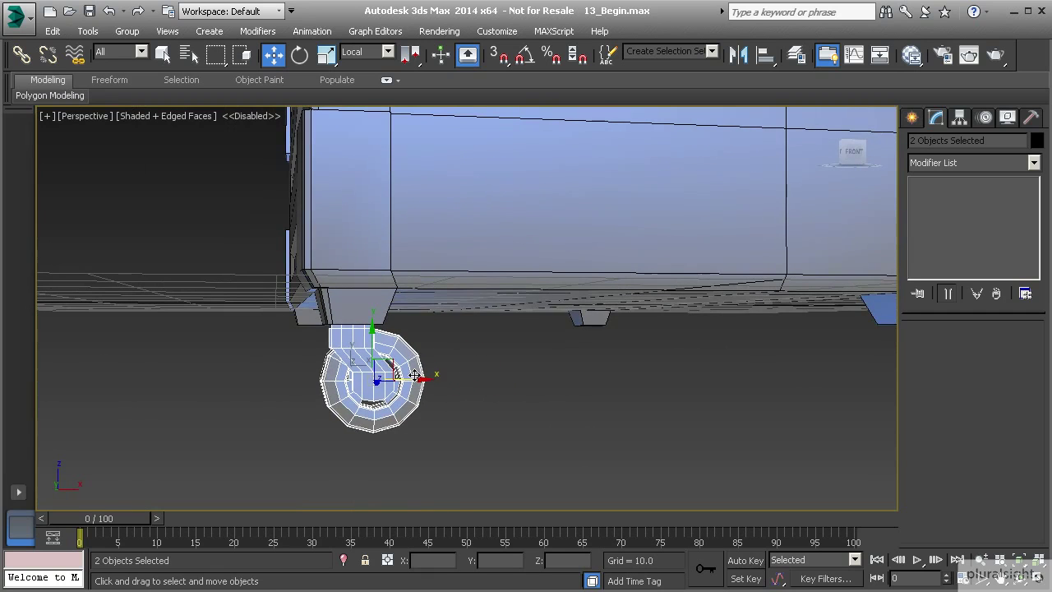
{"action": "left_click_drag", "start_coordinate": [415, 380], "coordinate": [963, 378], "text": "shift"}
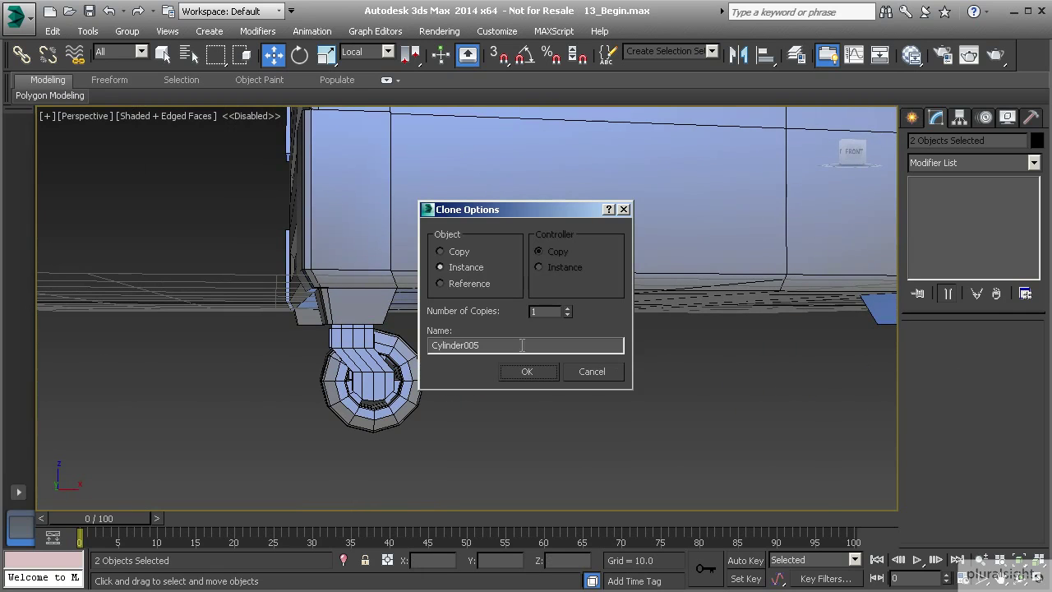
{"action": "left_click", "coordinate": [525, 371]}
- Shift the cloned caster along local X so it sits under the mount at the opposite corner
{"action": "middle_click_drag", "start_coordinate": [591, 324], "coordinate": [288, 324]}
{"action": "middle_click_drag", "start_coordinate": [536, 367], "coordinate": [342, 351]}
{"action": "left_click_drag", "start_coordinate": [575, 362], "coordinate": [537, 370]}
{"action": "middle_click_drag", "start_coordinate": [447, 345], "coordinate": [540, 338], "text": "alt"}
{"action": "scroll", "coordinate": [540, 337], "scroll_direction": "up", "scroll_amount": 3}
{"action": "middle_click_drag", "start_coordinate": [469, 348], "coordinate": [379, 335], "text": "alt"}
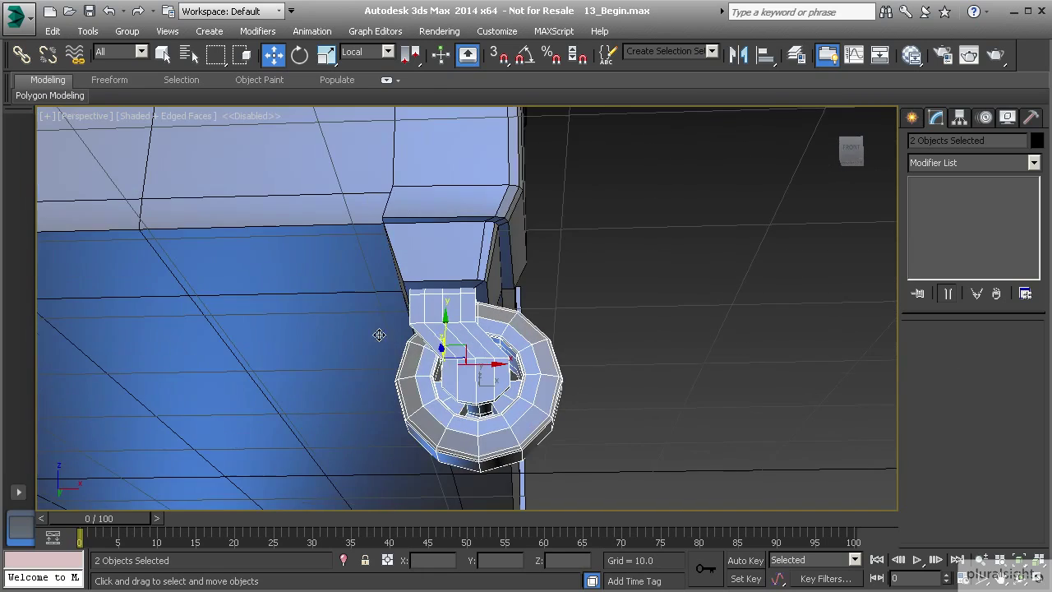
- Select both casters and clone them along local Z to the two mounts at the dumpster's other end, and clear the selection
{"action": "scroll", "coordinate": [371, 353], "scroll_direction": "down", "scroll_amount": 5}
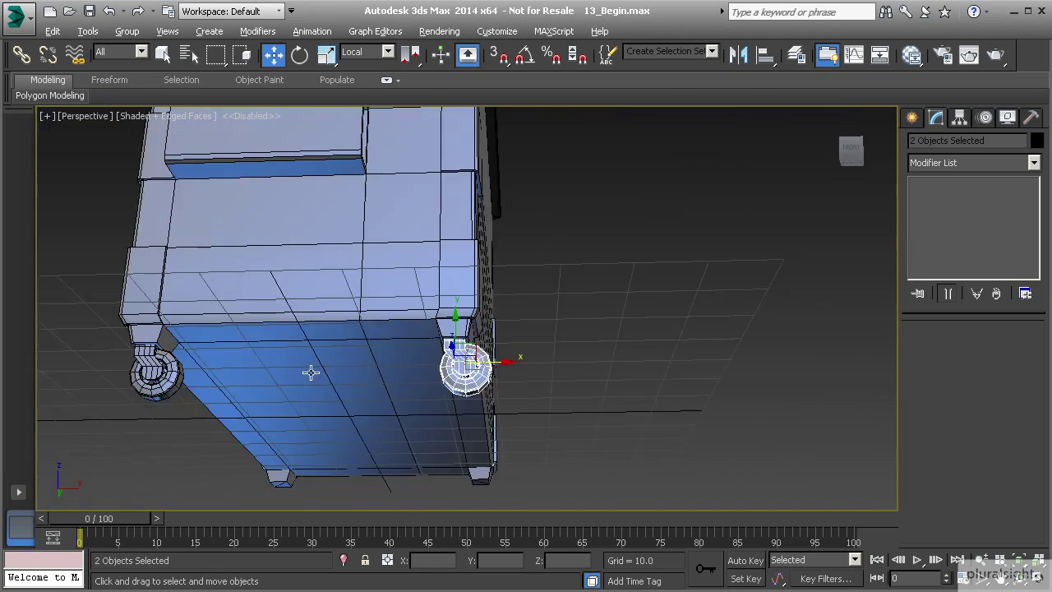
{"action": "middle_click_drag", "start_coordinate": [310, 371], "coordinate": [465, 407], "text": "alt"}
{"action": "left_click_drag", "start_coordinate": [425, 381], "coordinate": [422, 370]}
{"action": "middle_click_drag", "start_coordinate": [422, 369], "coordinate": [638, 393], "text": "alt"}
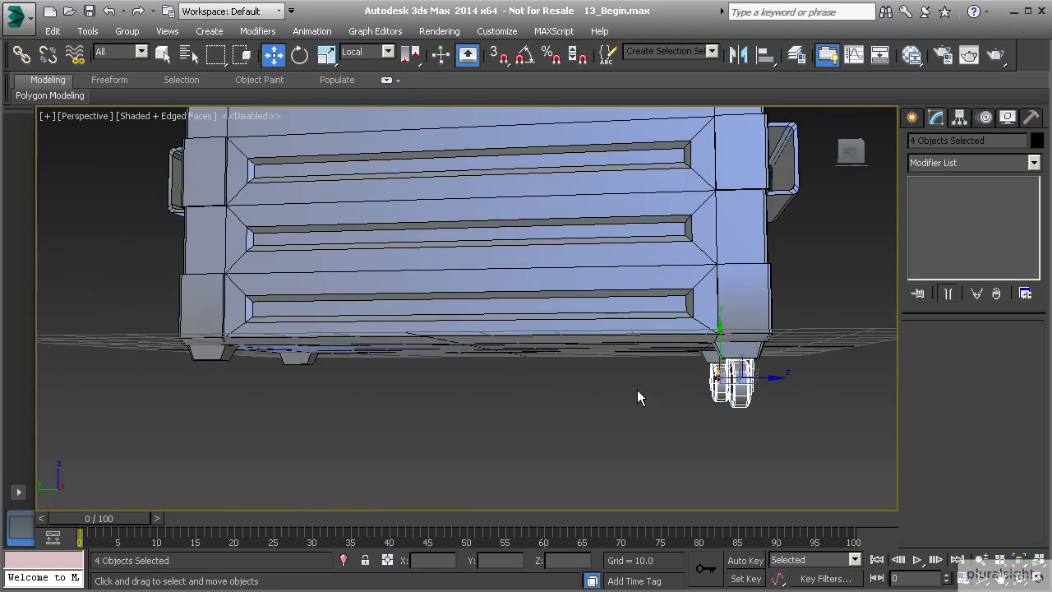
{"action": "mouse_move", "coordinate": [749, 383]}
{"action": "left_mouse_down"}
{"action": "mouse_move", "coordinate": [471, 401]}
{"action": "mouse_move", "coordinate": [320, 397]}
{"action": "left_mouse_up"}
{"action": "left_click", "coordinate": [527, 373]}
{"action": "mouse_move", "coordinate": [322, 376]}
{"action": "middle_mouse_down"}
{"action": "mouse_move", "coordinate": [387, 415]}
{"action": "mouse_move", "coordinate": [443, 383]}
{"action": "mouse_move", "coordinate": [423, 350]}
{"action": "mouse_move", "coordinate": [429, 400]}
{"action": "middle_mouse_up"}
{"action": "scroll", "coordinate": [387, 416], "scroll_direction": "up", "scroll_amount": 5}
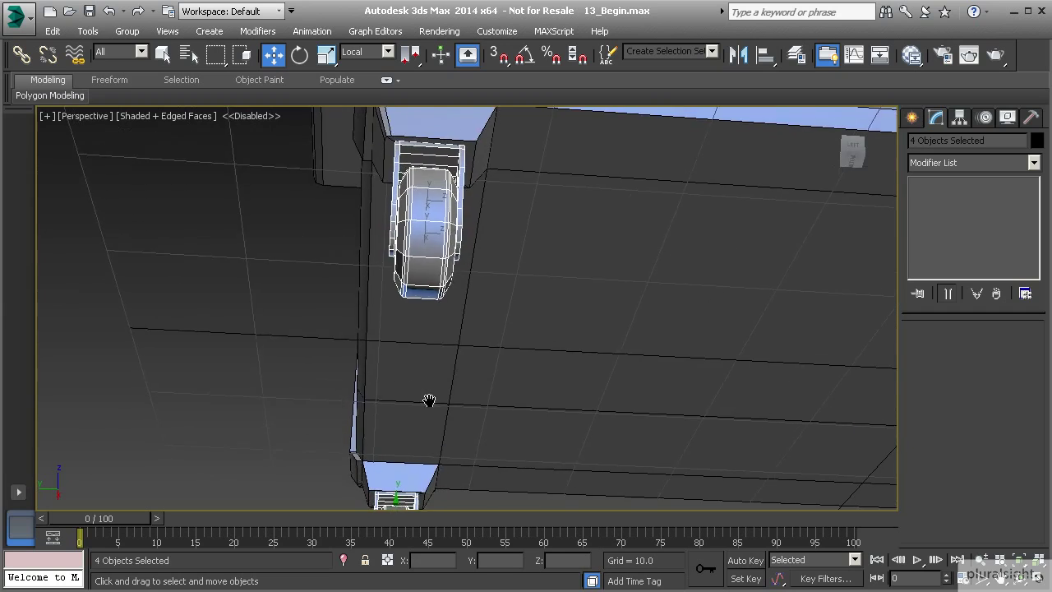
{"action": "scroll", "coordinate": [435, 334], "scroll_direction": "down", "scroll_amount": 5}
{"action": "middle_click_drag", "start_coordinate": [609, 328], "coordinate": [493, 345]}
{"action": "left_click", "coordinate": [658, 316]}
{"action": "scroll", "coordinate": [519, 337], "scroll_direction": "down", "scroll_amount": 3}
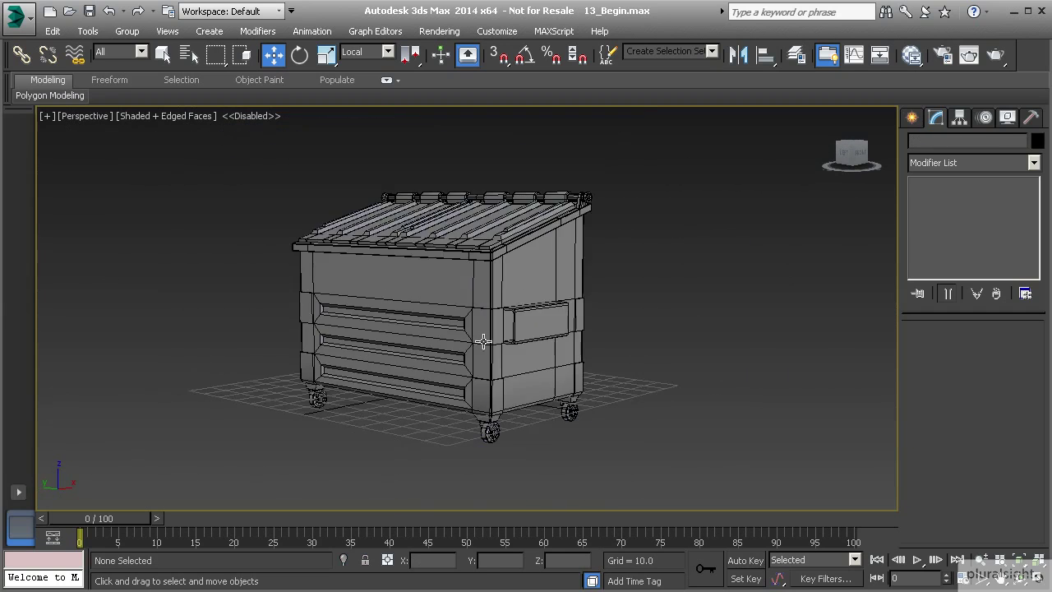
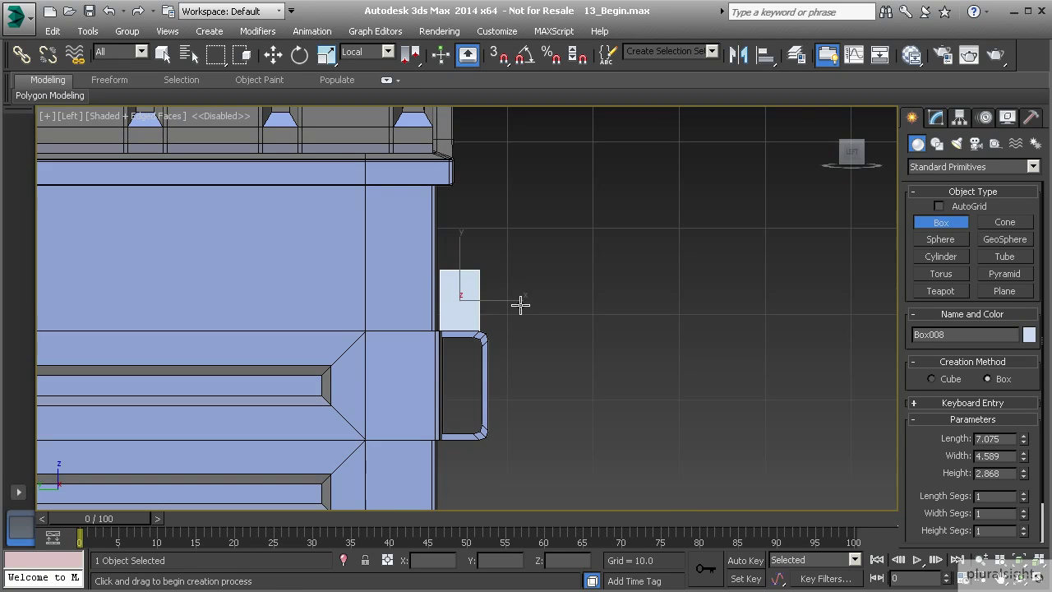
- Convert the new small box above the side pocket to an Editable Poly in the Perspective view
{"action": "key", "text": "w"}
{"action": "key", "text": "p"}
{"action": "middle_click_drag", "start_coordinate": [497, 318], "coordinate": [399, 350], "text": "alt"}
{"action": "right_click", "coordinate": [457, 298]}
{"action": "mouse_move", "coordinate": [575, 444]}
{"action": "left_click", "coordinate": [630, 457]}
- Select the box's narrow outer side polygon and move it about 2.26 along X to make the box a thin plate
{"action": "left_click_drag", "start_coordinate": [435, 304], "coordinate": [315, 342]}
{"action": "key", "text": "4"}
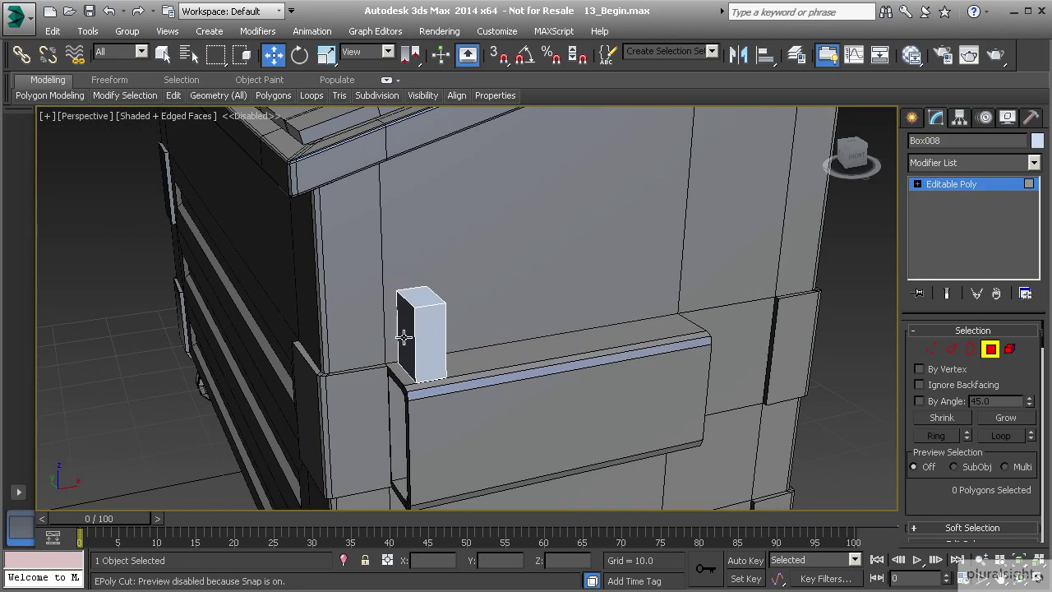
{"action": "left_click", "coordinate": [403, 337]}
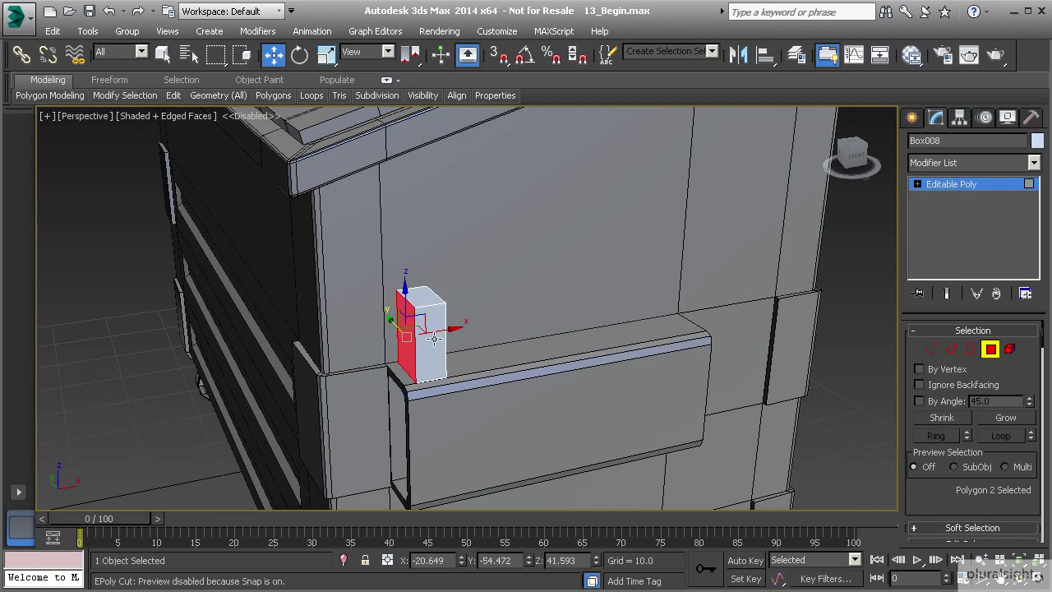
{"action": "left_click_drag", "start_coordinate": [444, 330], "coordinate": [467, 329]}
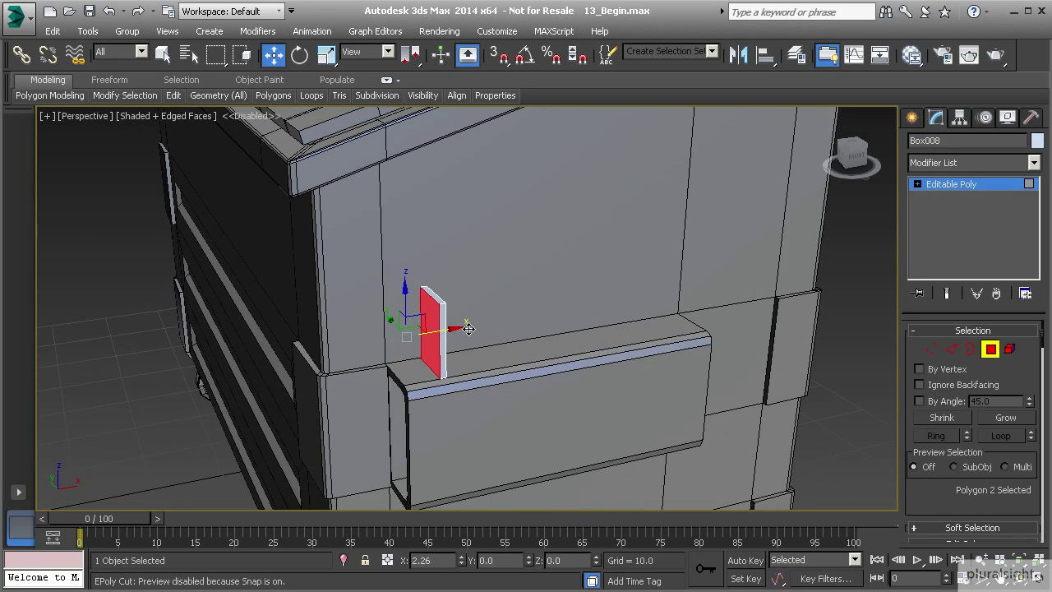
- Target-weld the plate's two upper outer vertices onto its upper inner vertices to form a triangular bracket
{"action": "scroll", "coordinate": [394, 329], "scroll_direction": "up", "scroll_amount": 4}
{"action": "middle_click_drag", "start_coordinate": [380, 341], "coordinate": [507, 375], "text": "alt"}
{"action": "key", "text": "1"}
{"action": "middle_click_drag", "start_coordinate": [371, 348], "coordinate": [396, 371]}
{"action": "scroll", "coordinate": [395, 372], "scroll_direction": "up", "scroll_amount": 3}
{"action": "right_click", "coordinate": [374, 332]}
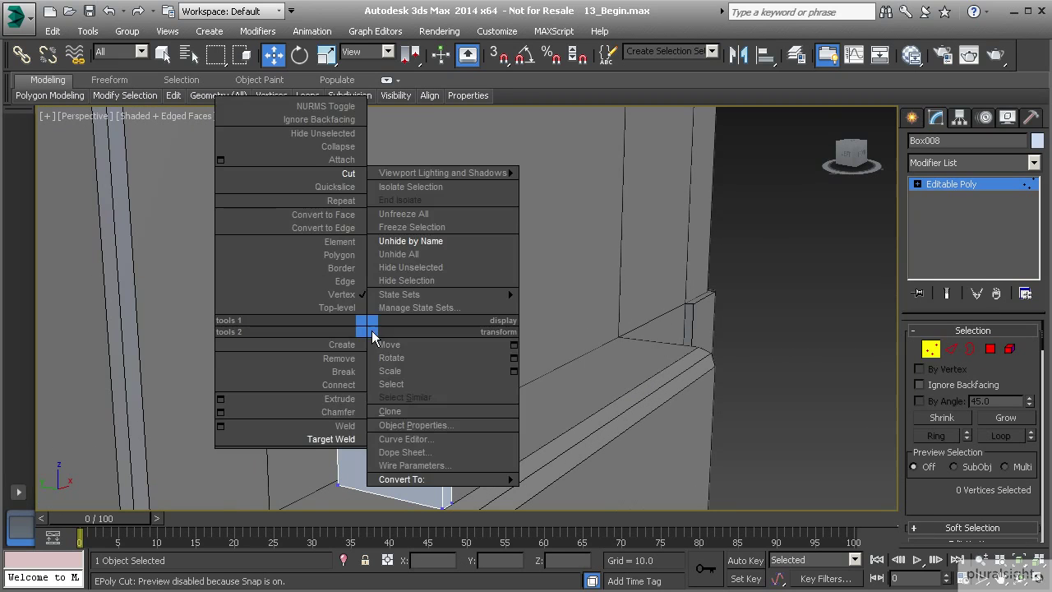
{"action": "left_click", "coordinate": [337, 444]}
{"action": "left_click", "coordinate": [440, 312]}
{"action": "left_click", "coordinate": [333, 299]}
{"action": "middle_click_drag", "start_coordinate": [426, 318], "coordinate": [443, 315], "text": "alt"}
{"action": "left_click", "coordinate": [445, 319]}
{"action": "left_click", "coordinate": [331, 298]}
{"action": "scroll", "coordinate": [373, 378], "scroll_direction": "down", "scroll_amount": 2}
{"action": "scroll", "coordinate": [370, 378], "scroll_direction": "down", "scroll_amount": 3}
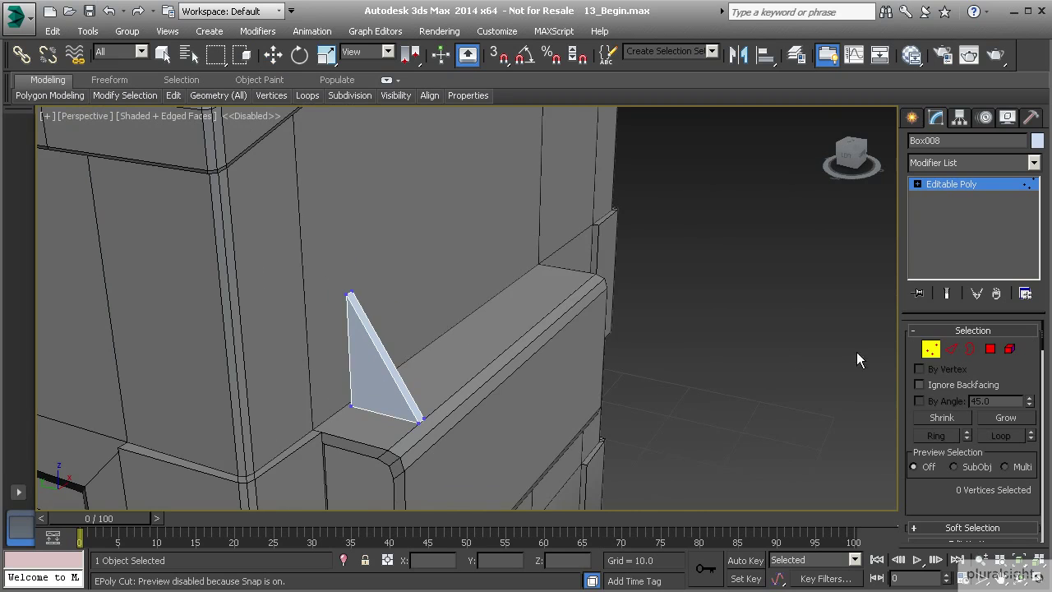
- Leave vertex editing and move the triangular bracket along local X and Y to seat it against the wall and pocket top
{"action": "left_click", "coordinate": [929, 349]}
{"action": "key", "text": "w"}
{"action": "middle_click_drag", "start_coordinate": [547, 380], "coordinate": [475, 369], "text": "alt"}
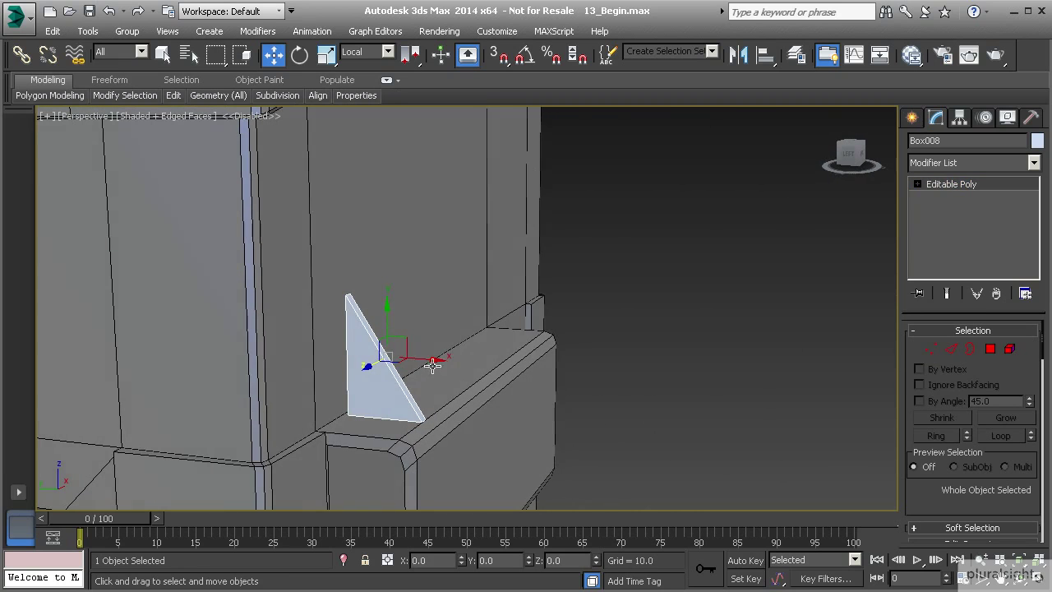
{"action": "left_click_drag", "start_coordinate": [428, 362], "coordinate": [418, 363]}
{"action": "left_click_drag", "start_coordinate": [382, 320], "coordinate": [380, 325]}
{"action": "middle_click_drag", "start_coordinate": [382, 327], "coordinate": [406, 368], "text": "alt"}
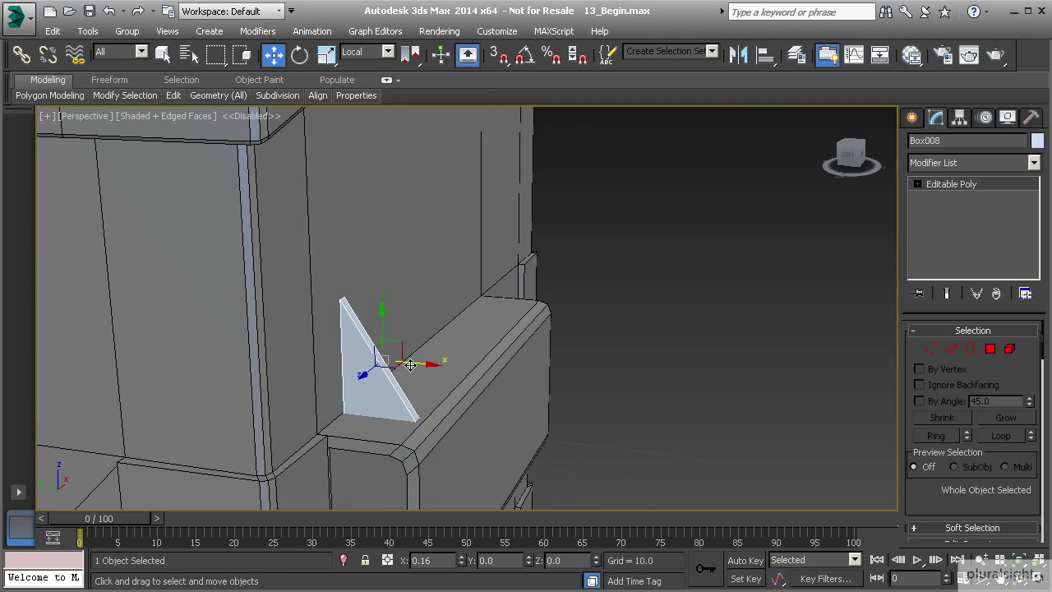
- Clone the bracket along local Z as two instances spaced across the top of the side pocket
{"action": "middle_click_drag", "start_coordinate": [429, 389], "coordinate": [359, 384], "text": "alt"}
{"action": "scroll", "coordinate": [403, 384], "scroll_direction": "down", "scroll_amount": 5}
{"action": "mouse_move", "coordinate": [377, 345]}
{"action": "left_mouse_down", "text": "shift"}
{"action": "mouse_move", "coordinate": [450, 338]}
{"action": "mouse_move", "coordinate": [491, 365]}
{"action": "left_mouse_up", "text": "shift"}
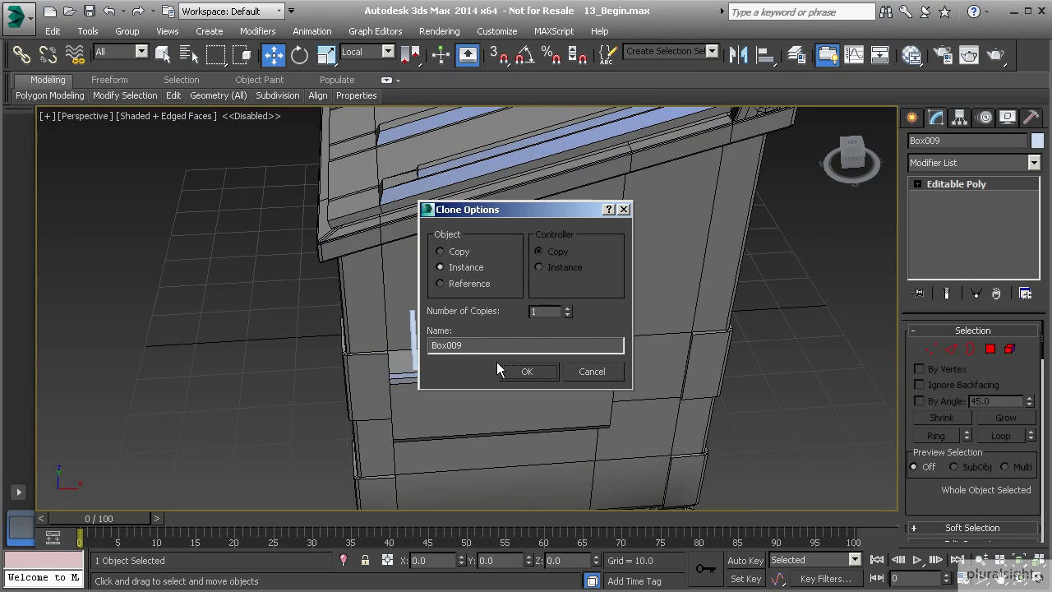
{"action": "left_click", "coordinate": [567, 308]}
{"action": "left_click_drag", "start_coordinate": [510, 217], "coordinate": [237, 215]}
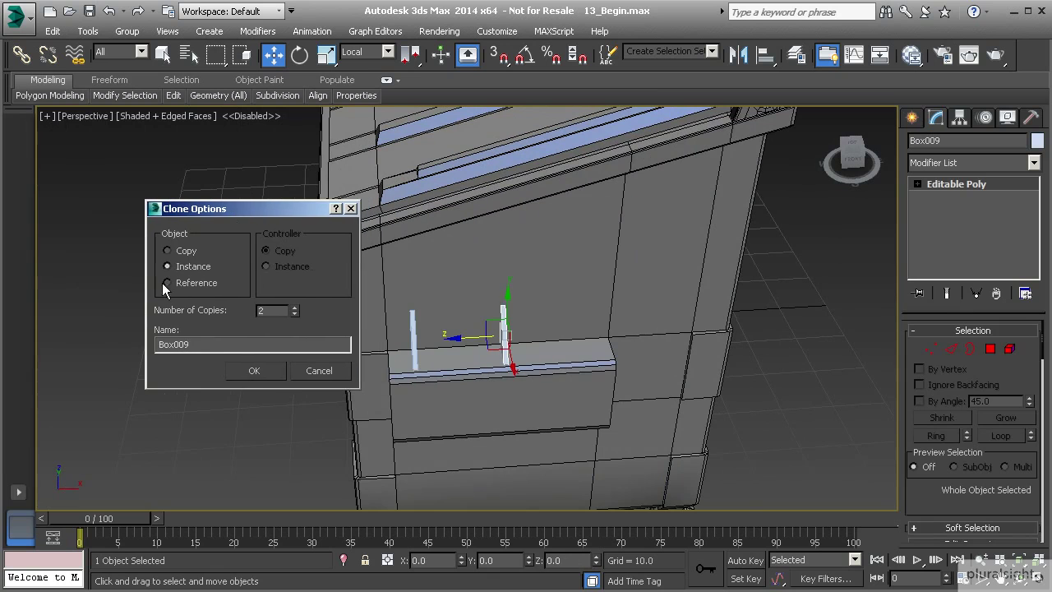
{"action": "left_click", "coordinate": [255, 371]}
- Select all three upper brackets and clone them as one set of instances along local Y to below the side pocket
{"action": "mouse_move", "coordinate": [456, 365]}
{"action": "middle_mouse_down", "text": "alt"}
{"action": "mouse_move", "coordinate": [438, 332]}
{"action": "mouse_move", "coordinate": [524, 316]}
{"action": "middle_mouse_up", "text": "alt"}
{"action": "left_click", "coordinate": [531, 345], "text": "ctrl"}
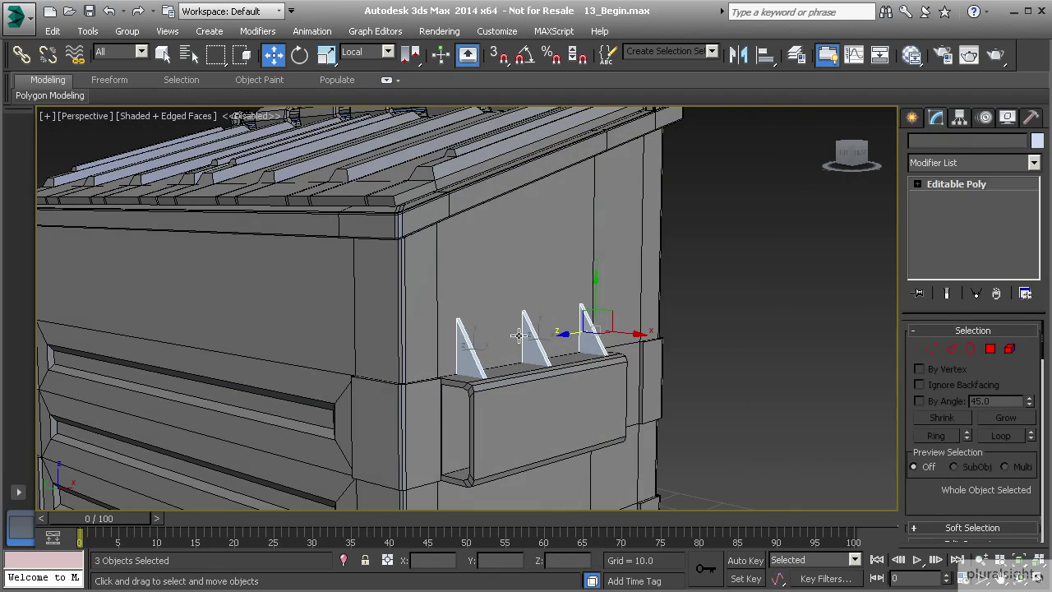
{"action": "left_click", "coordinate": [472, 351], "text": "ctrl"}
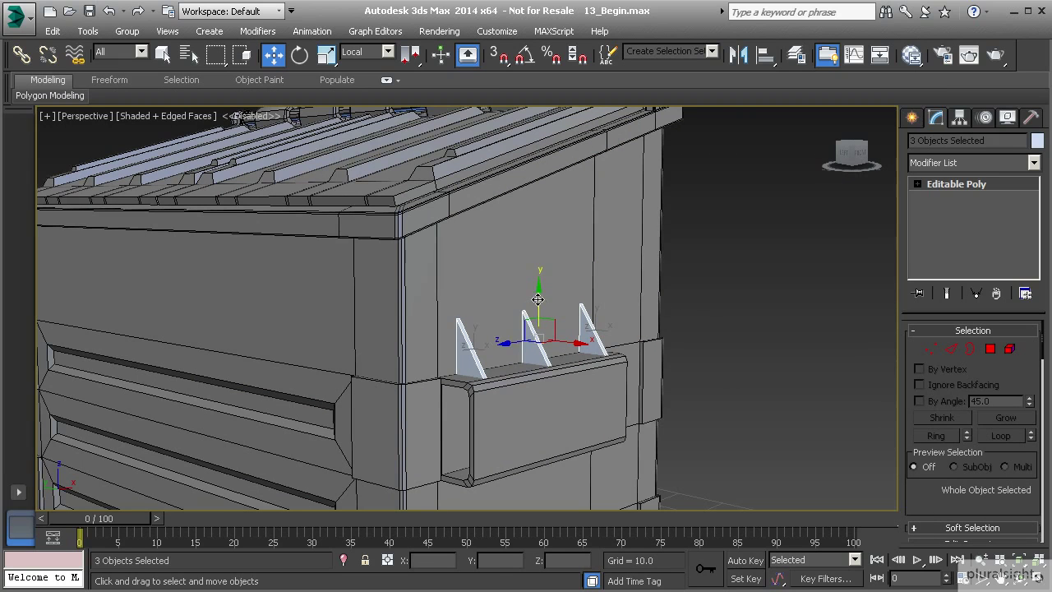
{"action": "left_click_drag", "start_coordinate": [537, 299], "coordinate": [528, 440], "text": "shift"}
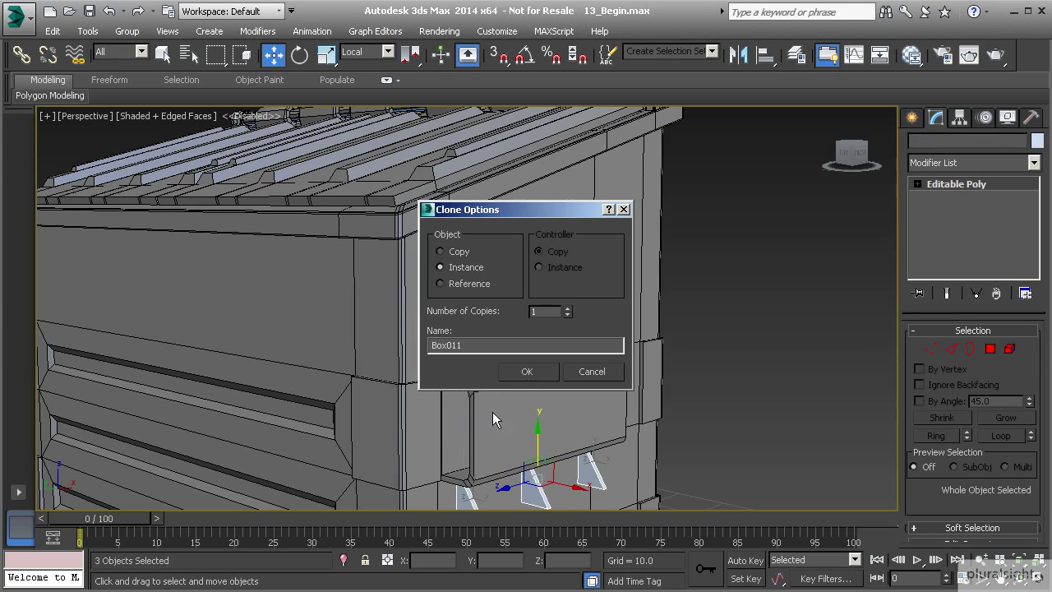
{"action": "left_click", "coordinate": [526, 371]}
- Turn on Angle Snap and rotate the three lower brackets about local X so they point downward
{"action": "scroll", "coordinate": [482, 416], "scroll_direction": "up", "scroll_amount": 6}
{"action": "left_click", "coordinate": [299, 54]}
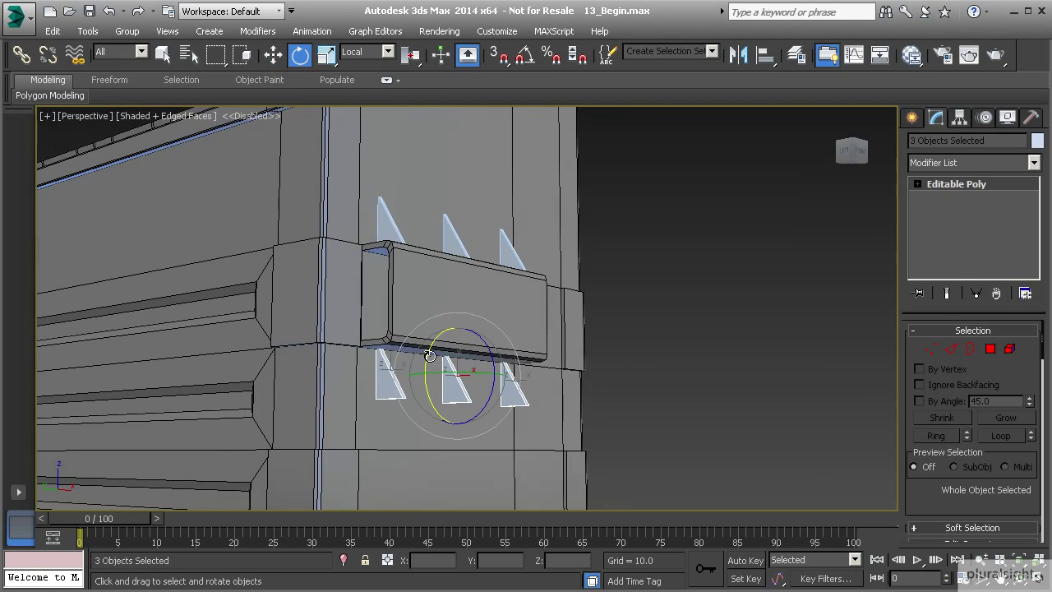
{"action": "left_click", "coordinate": [524, 55]}
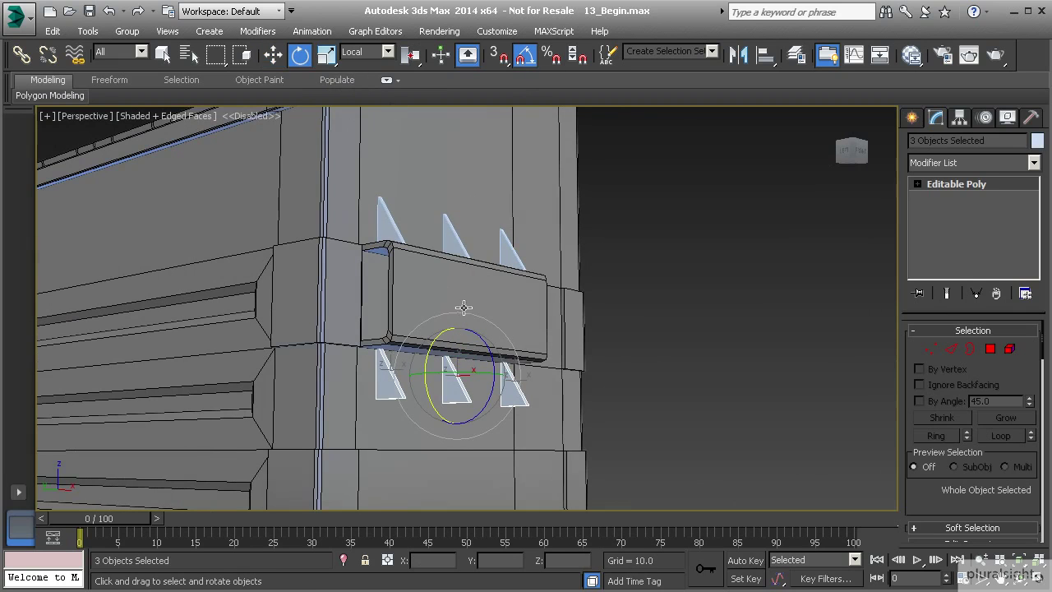
{"action": "left_click_drag", "start_coordinate": [435, 345], "coordinate": [444, 503]}
- Move the three flipped brackets along local Y to fit them against the side pocket's underside
{"action": "left_click", "coordinate": [274, 55]}
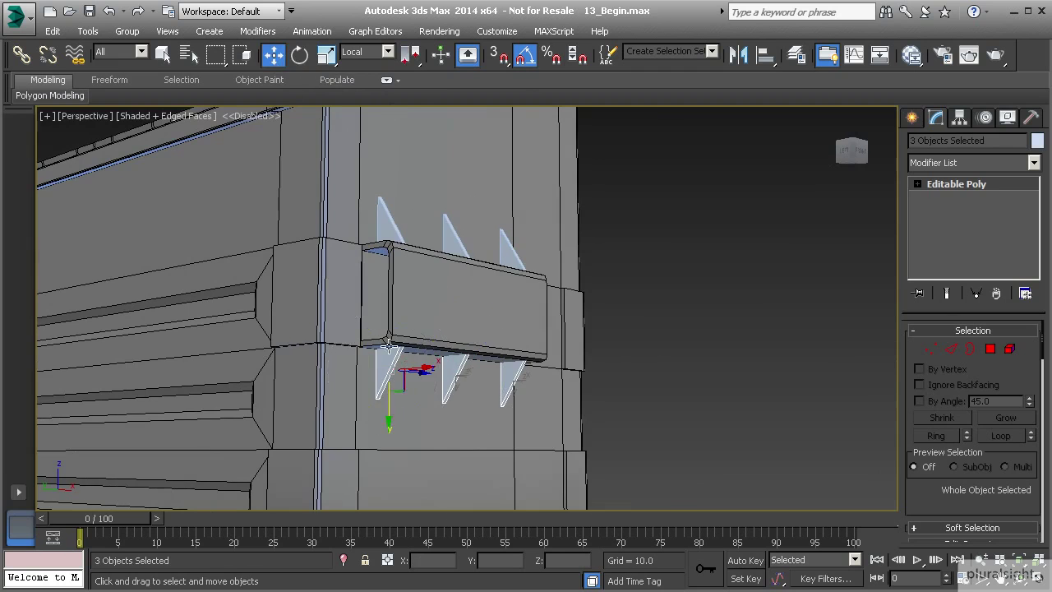
{"action": "scroll", "coordinate": [419, 386], "scroll_direction": "up", "scroll_amount": 3}
{"action": "left_click_drag", "start_coordinate": [415, 412], "coordinate": [417, 429]}
{"action": "middle_click_drag", "start_coordinate": [417, 429], "coordinate": [468, 259], "text": "alt"}
- Add the three upper brackets to the selection and clone all six to the pocket on the dumpster's opposite side
{"action": "left_click", "coordinate": [493, 257], "text": "ctrl"}
{"action": "left_click", "coordinate": [484, 267], "text": "ctrl"}
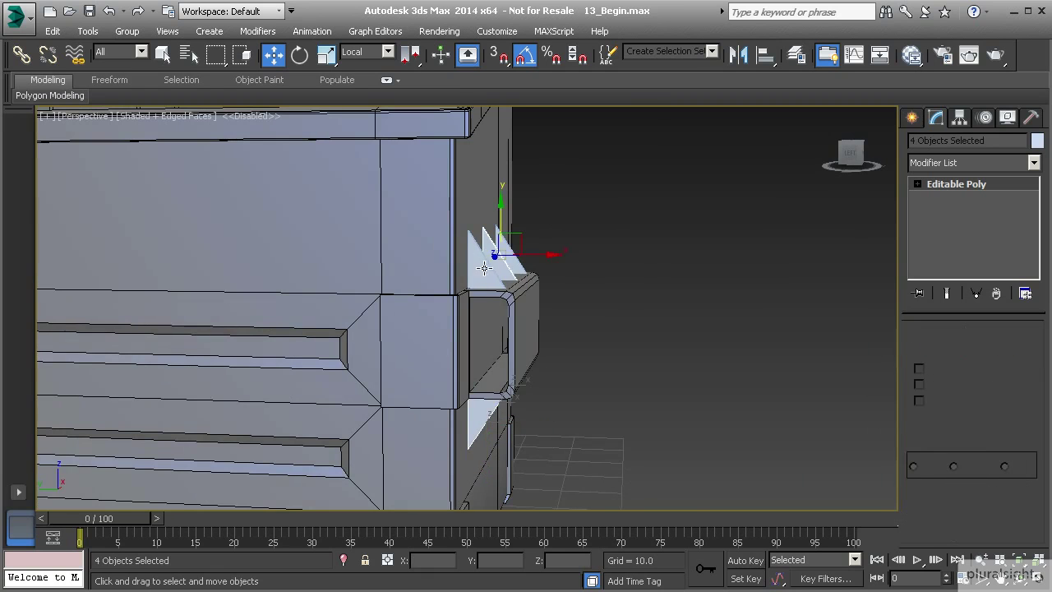
{"action": "left_click", "coordinate": [505, 251], "text": "ctrl"}
{"action": "scroll", "coordinate": [504, 264], "scroll_direction": "down", "scroll_amount": 6}
{"action": "middle_click_drag", "start_coordinate": [481, 301], "coordinate": [649, 317], "text": "alt"}
{"action": "mouse_move", "coordinate": [648, 318]}
{"action": "left_mouse_down"}
{"action": "mouse_move", "coordinate": [297, 320]}
{"action": "mouse_move", "coordinate": [303, 327]}
{"action": "left_mouse_up"}
{"action": "left_click", "coordinate": [525, 371]}
- Shift the six cloned brackets along local X to line them up over the opposite side pocket
{"action": "scroll", "coordinate": [269, 383], "scroll_direction": "up", "scroll_amount": 8}
{"action": "middle_click_drag", "start_coordinate": [404, 309], "coordinate": [402, 378], "text": "alt"}
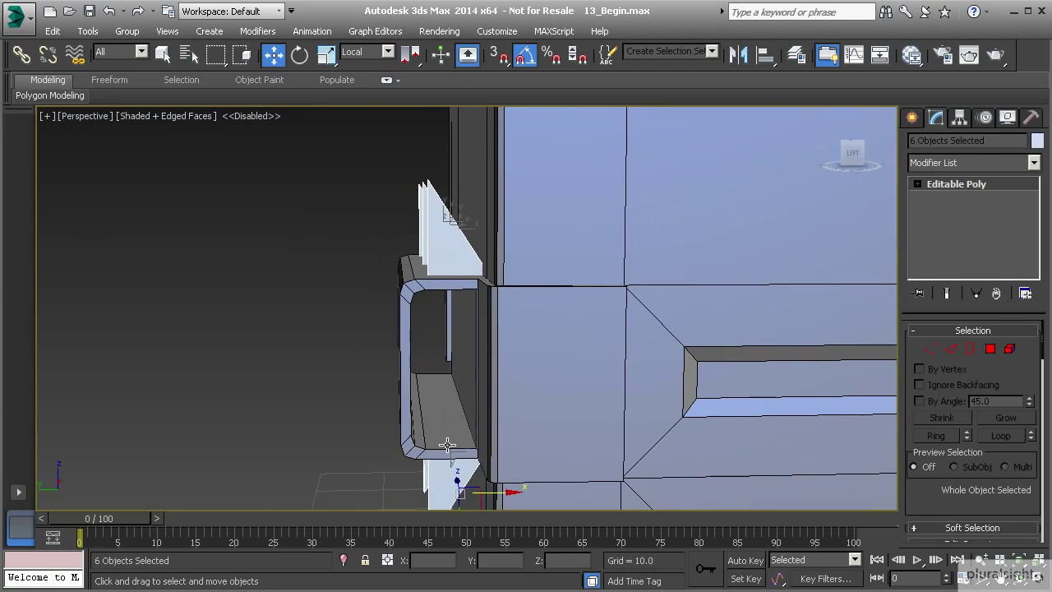
{"action": "mouse_move", "coordinate": [491, 451]}
{"action": "left_mouse_down"}
{"action": "mouse_move", "coordinate": [481, 448]}
{"action": "mouse_move", "coordinate": [492, 304]}
{"action": "left_mouse_up"}
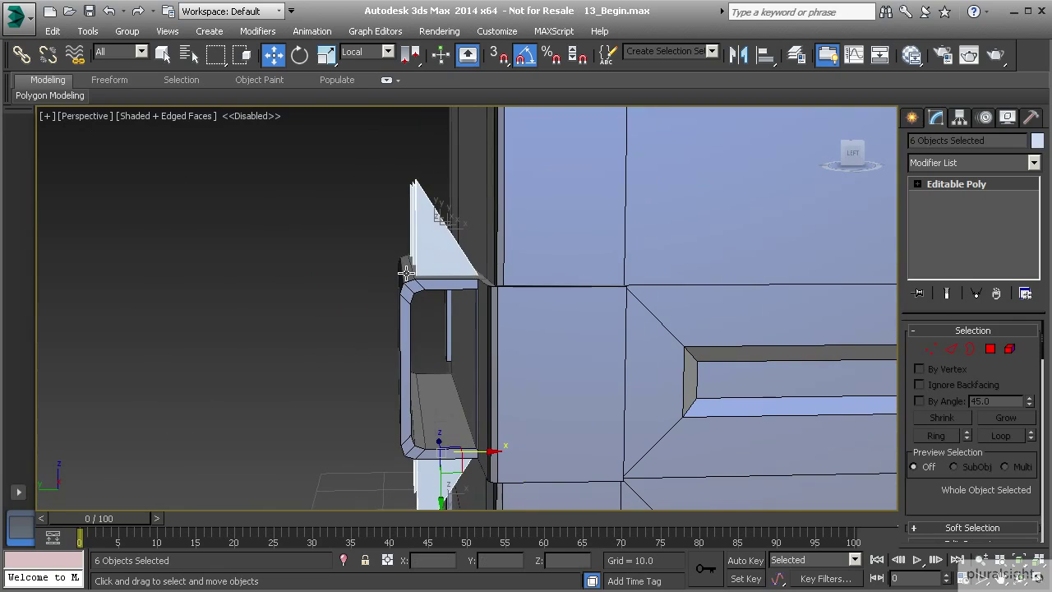
{"action": "middle_click_drag", "start_coordinate": [413, 273], "coordinate": [426, 322], "text": "alt"}
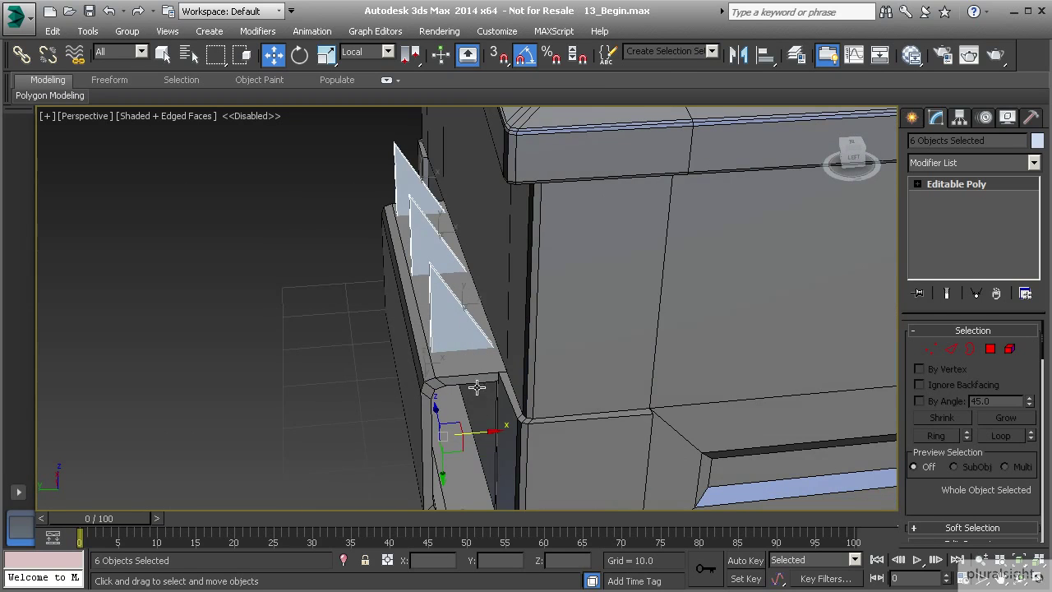
{"action": "left_click_drag", "start_coordinate": [498, 422], "coordinate": [501, 424]}
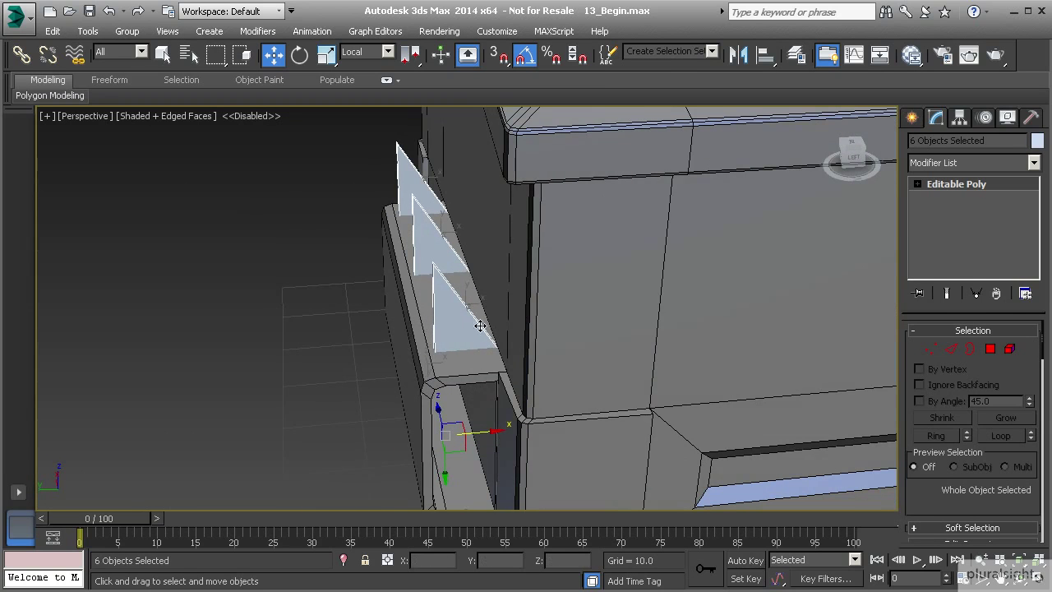
{"action": "middle_click_drag", "start_coordinate": [429, 351], "coordinate": [402, 206], "text": "alt"}
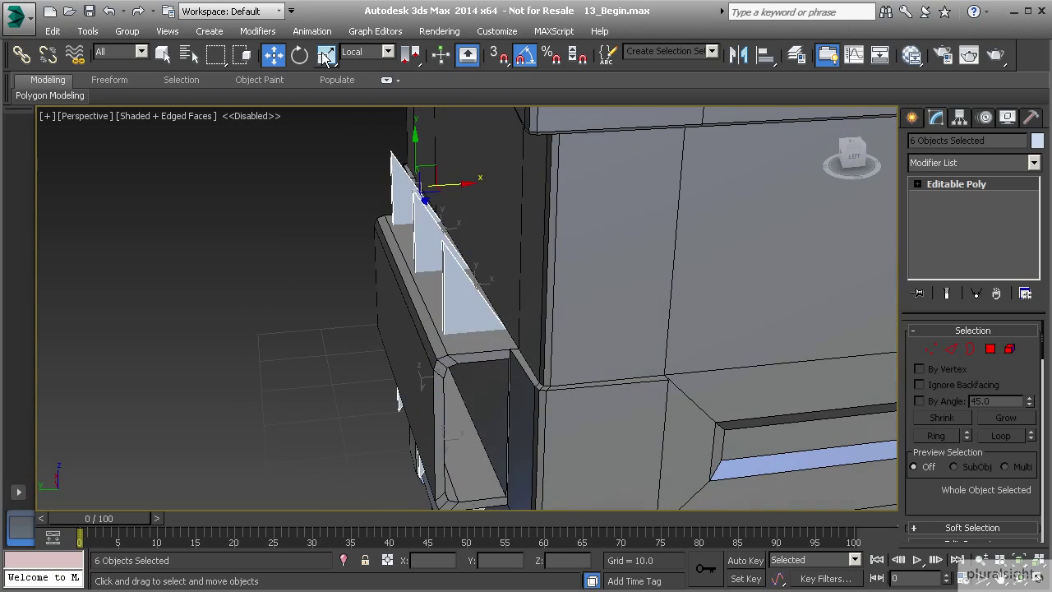
- Rotate the six cloned brackets about local Y to face the dumpster wall and nudge them about -0.159 along local X
{"action": "key", "text": "e"}
{"action": "left_click_drag", "start_coordinate": [388, 199], "coordinate": [539, 226]}
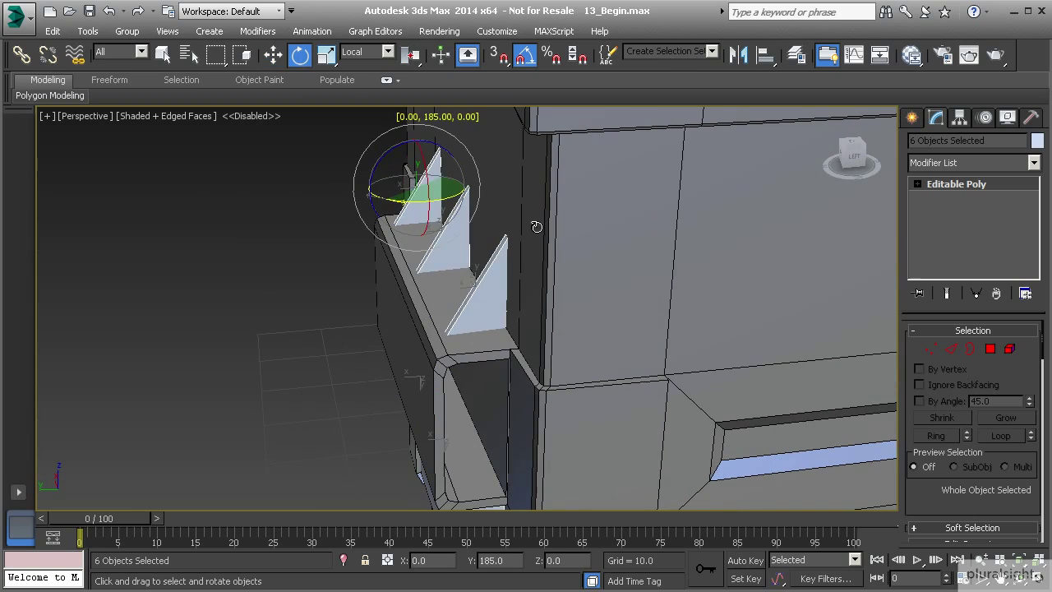
{"action": "left_click", "coordinate": [272, 54]}
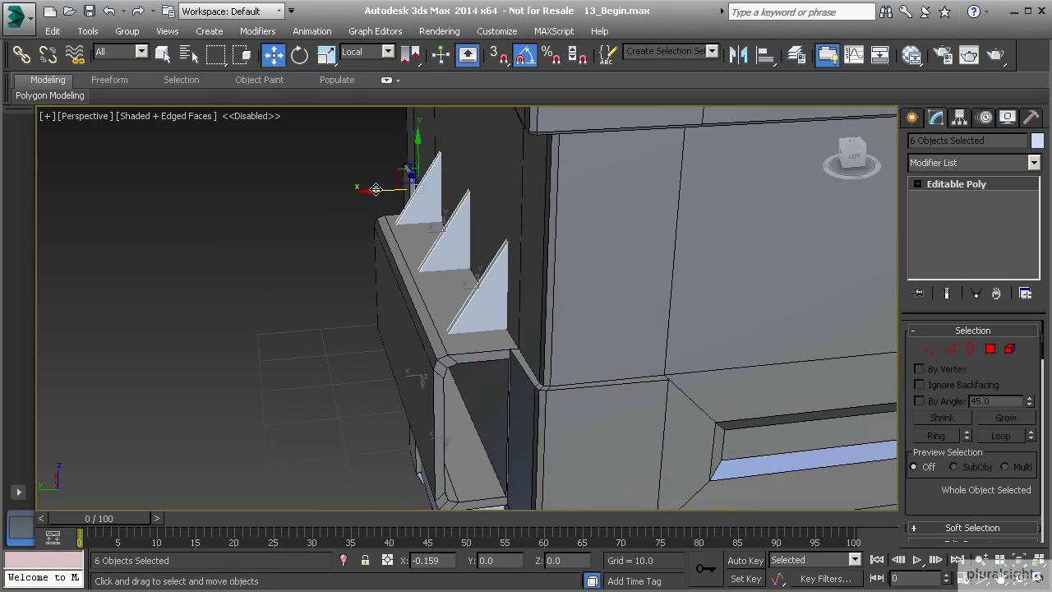
- Add the first pocket's six brackets to the selection, leave out the dumpster body, and set all twelve brackets' object color to black
{"action": "scroll", "coordinate": [315, 285], "scroll_direction": "down", "scroll_amount": 10}
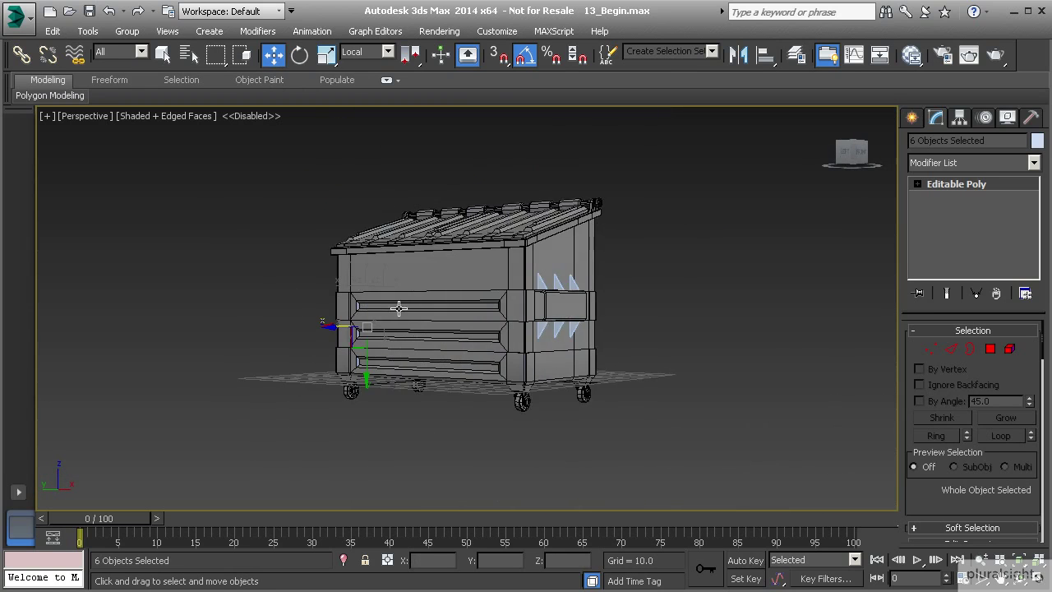
{"action": "scroll", "coordinate": [501, 310], "scroll_direction": "up", "scroll_amount": 3}
{"action": "left_click", "coordinate": [571, 269], "text": "ctrl"}
{"action": "left_click", "coordinate": [594, 265], "text": "ctrl"}
{"action": "left_click", "coordinate": [616, 267], "text": "ctrl"}
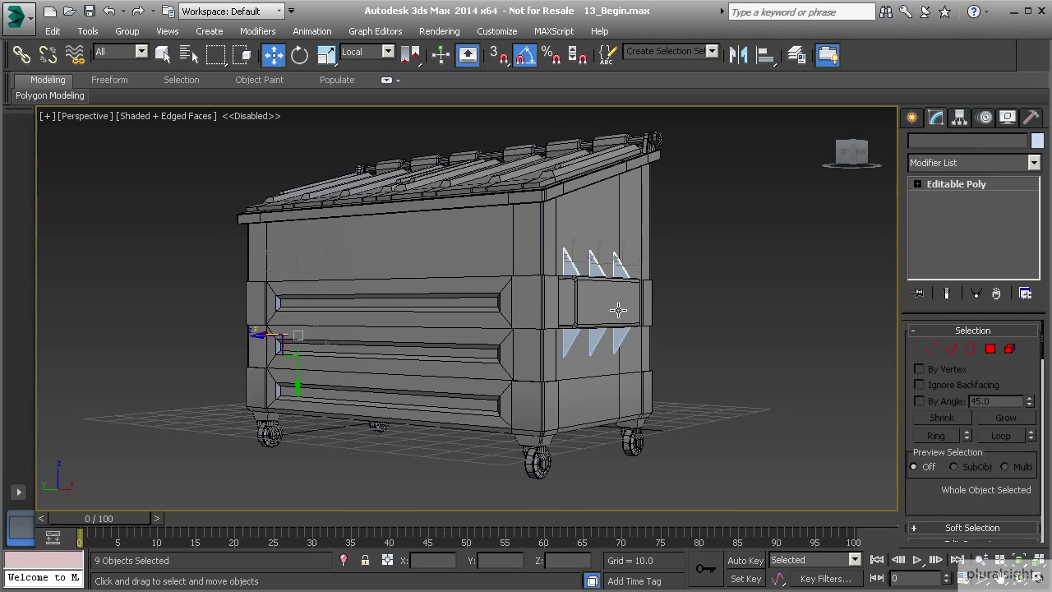
{"action": "left_click", "coordinate": [566, 340], "text": "ctrl"}
{"action": "left_click", "coordinate": [591, 340], "text": "ctrl"}
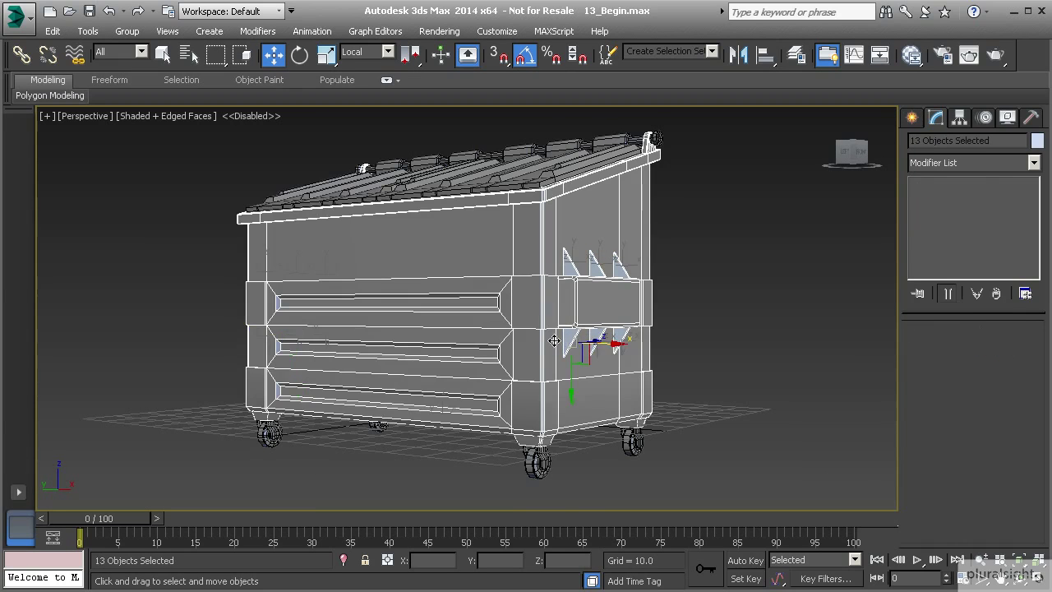
{"action": "left_click", "coordinate": [519, 320], "text": "alt"}
{"action": "left_click", "coordinate": [1037, 140]}
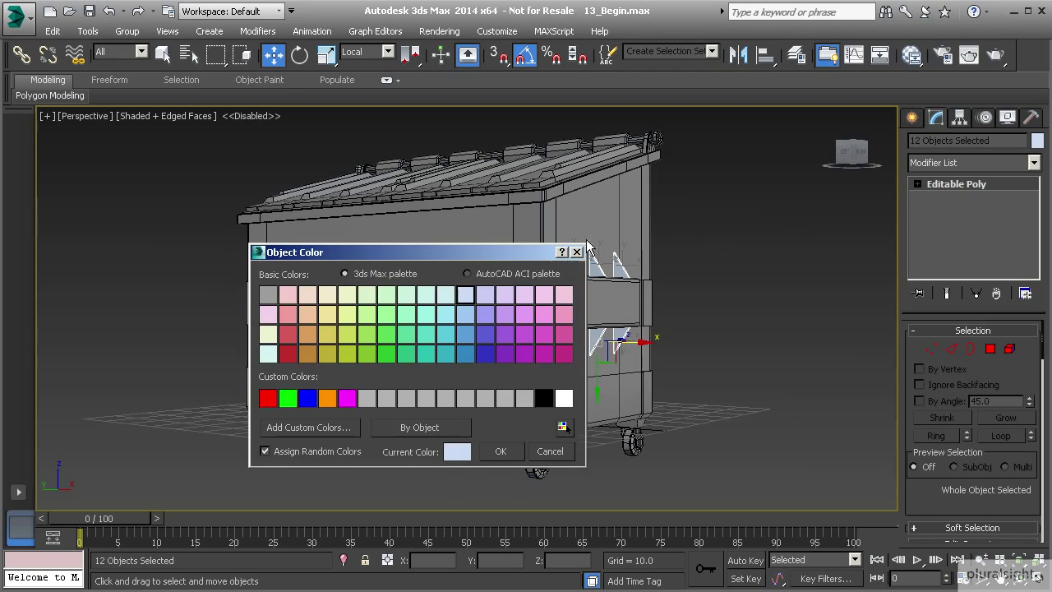
{"action": "left_click", "coordinate": [539, 402]}
{"action": "left_click", "coordinate": [511, 452]}
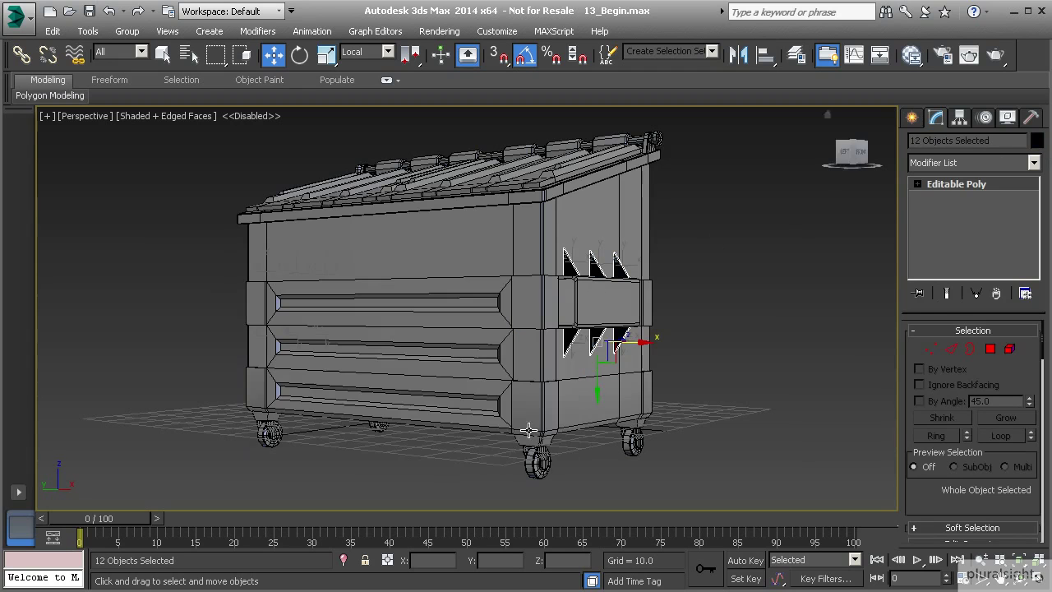
- Assign the Standard material Material #25 to the twelve brackets in the Slate Material Editor and clear the selection
{"action": "left_click", "coordinate": [912, 54]}
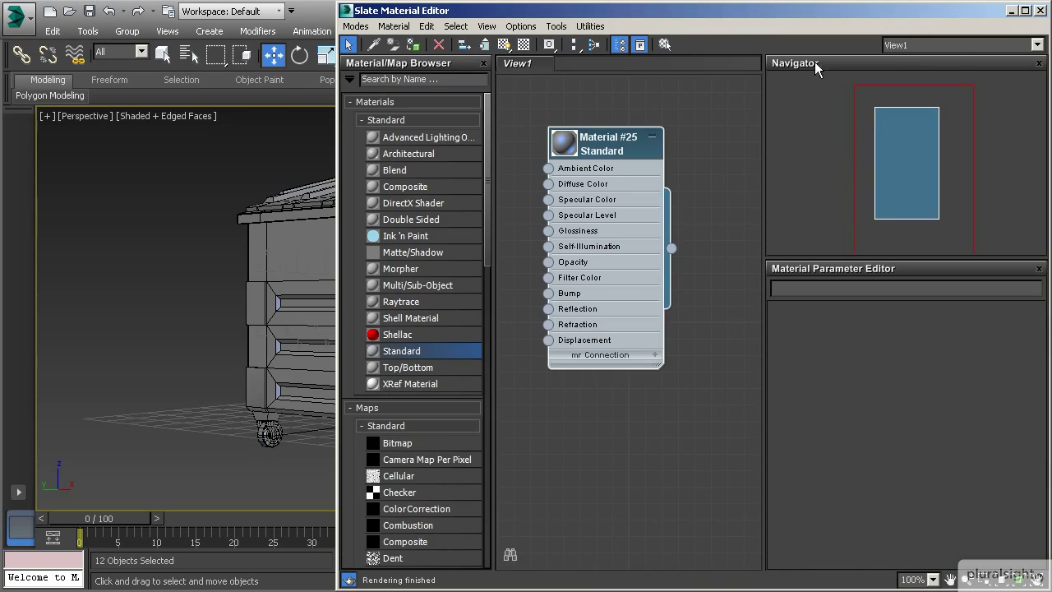
{"action": "left_click", "coordinate": [1040, 11]}
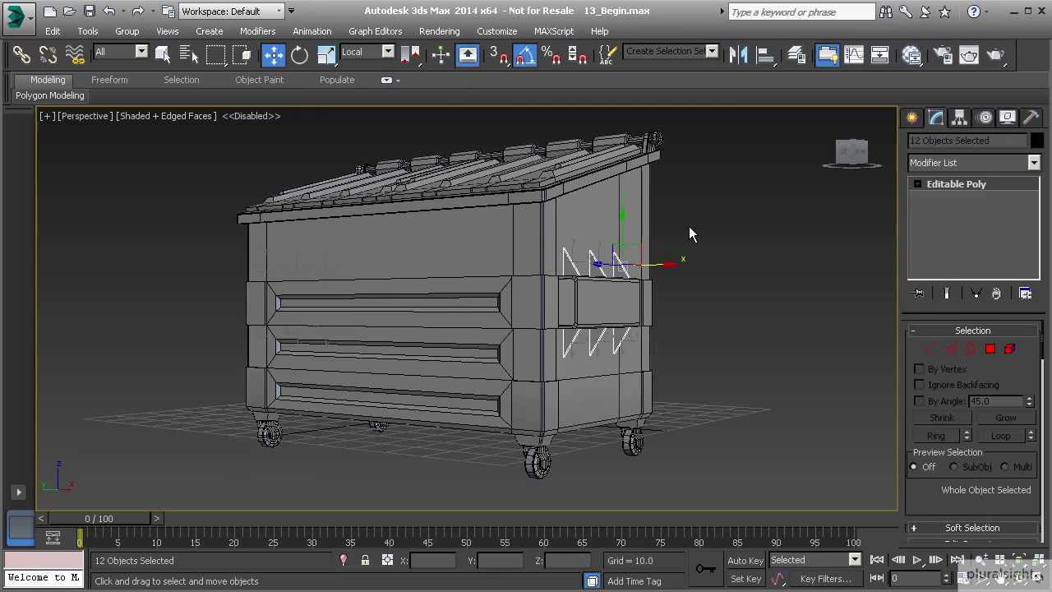
{"action": "left_click", "coordinate": [689, 227]}
{"action": "middle_click_drag", "start_coordinate": [529, 313], "coordinate": [474, 293], "text": "alt"}
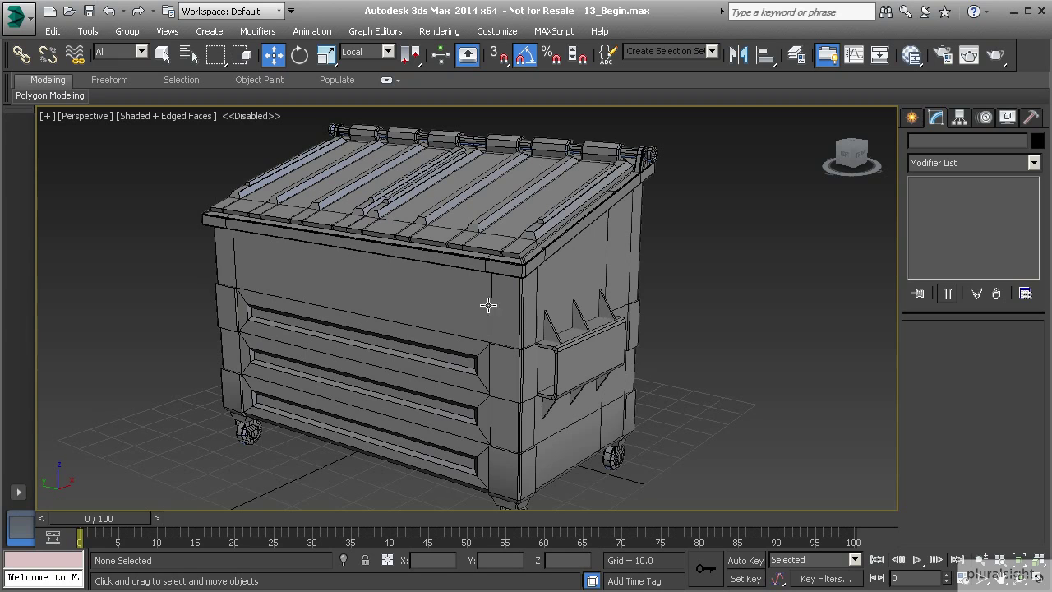
{"action": "scroll", "coordinate": [487, 300], "scroll_direction": "down", "scroll_amount": 3}
{"action": "middle_click_drag", "start_coordinate": [481, 310], "coordinate": [477, 316], "text": "alt"}
{"action": "scroll", "coordinate": [476, 304], "scroll_direction": "up", "scroll_amount": 2}
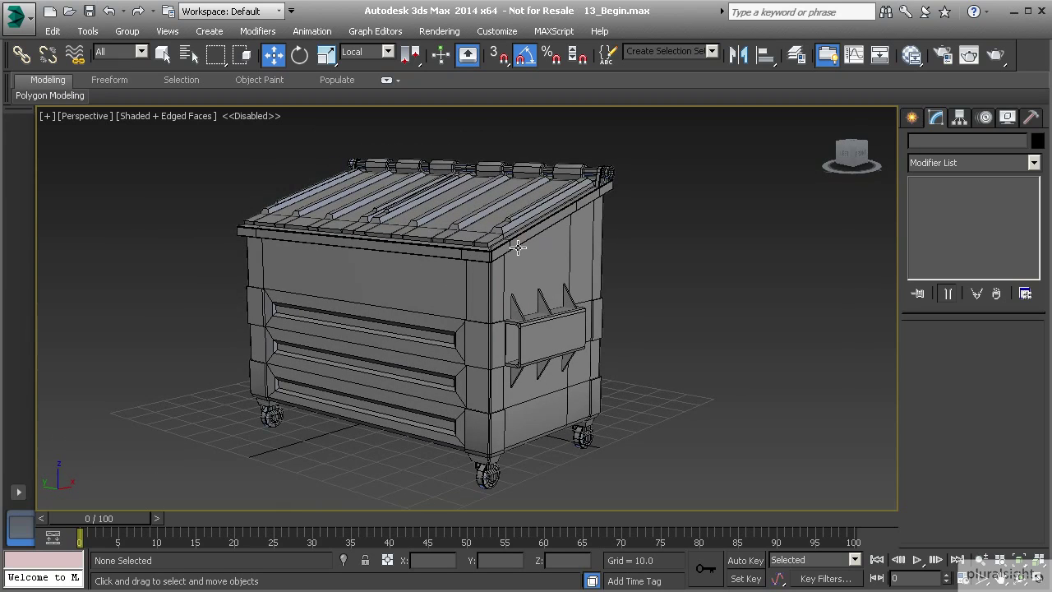